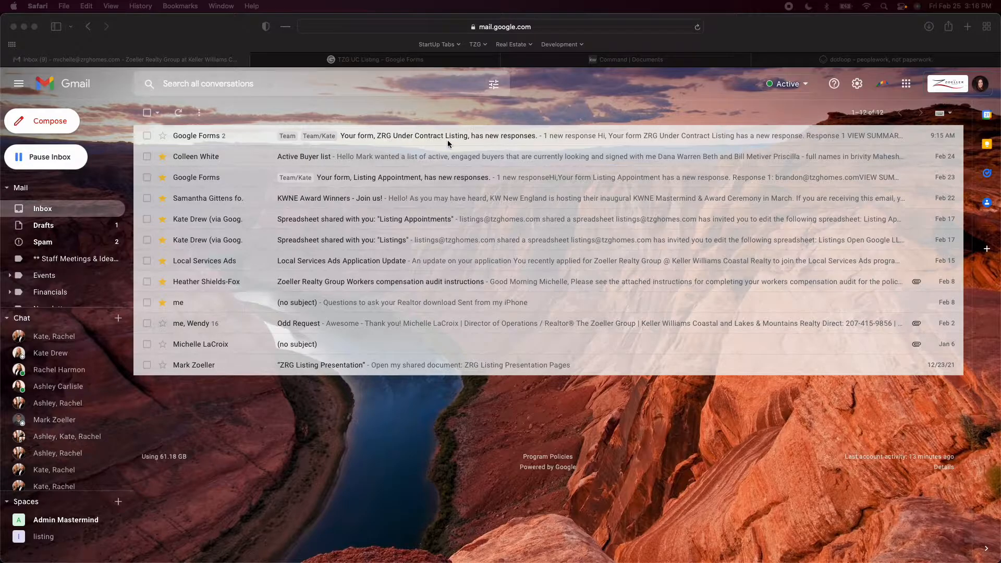
Open the Google Forms email about new ZRG Under Contract Listing responses, expand its latest message and view the response summary
left_click(239, 138)
left_click(232, 141)
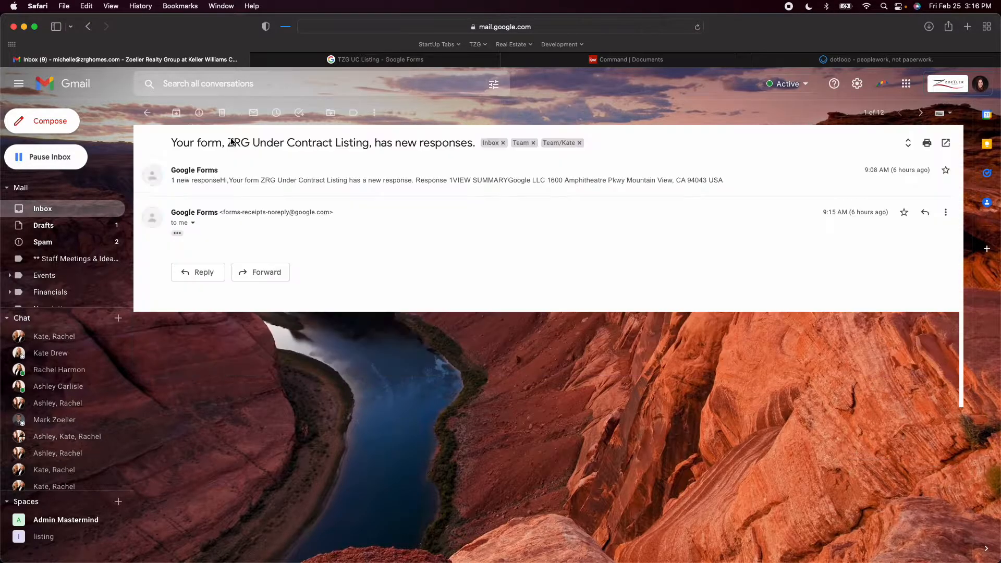
left_click(179, 234)
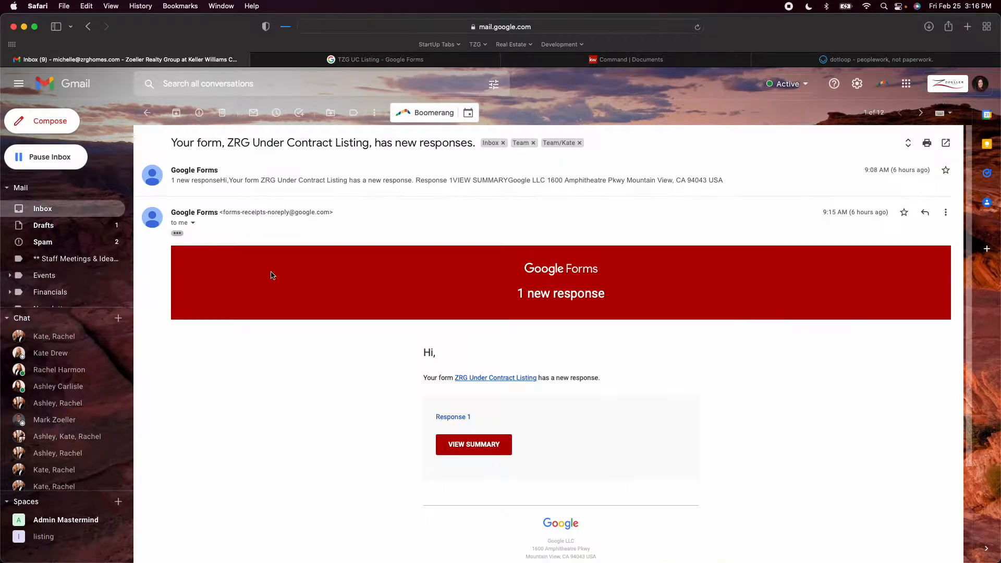
left_click(469, 447)
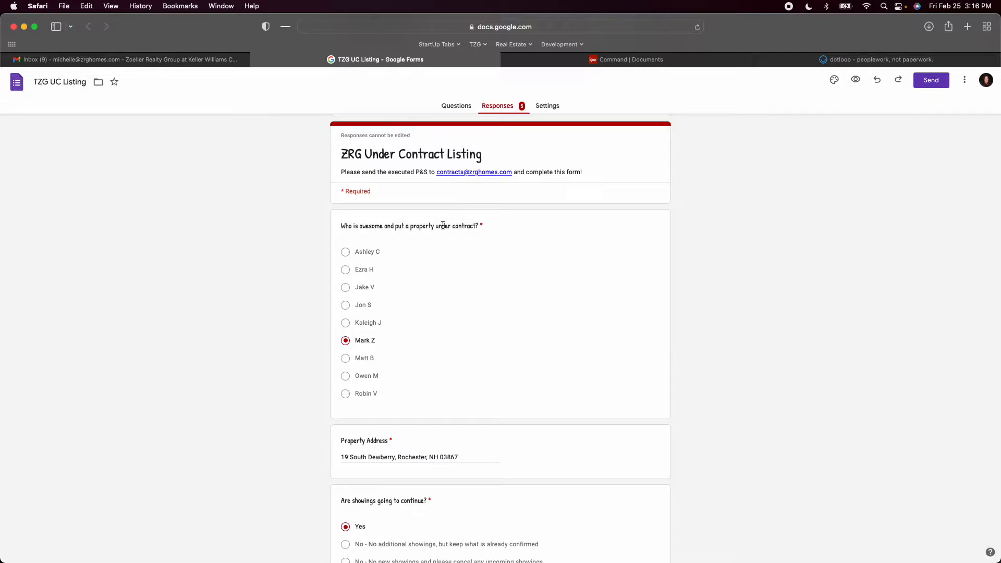
Review individual response 4 of the ZRG Under Contract Listing form and compare the summary view with the individual view
scroll(443, 225, "down", 3)
scroll(443, 224, "up", 4)
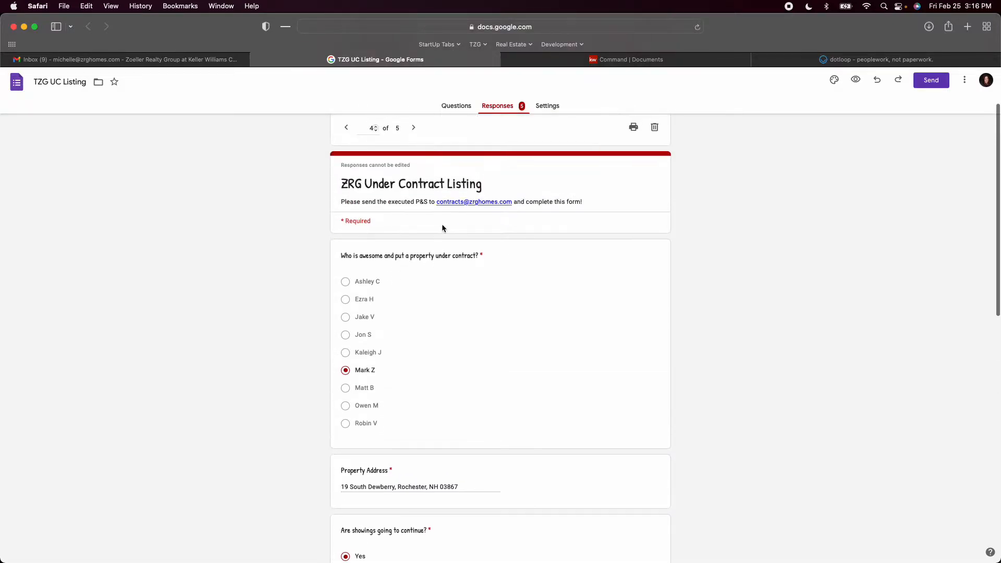
scroll(442, 224, "down", 2)
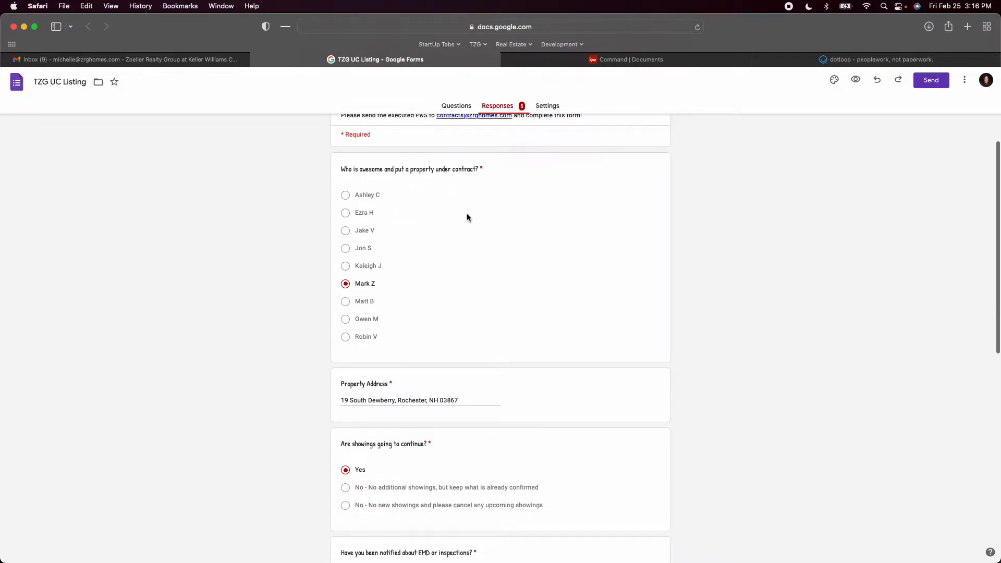
scroll(453, 233, "up", 4)
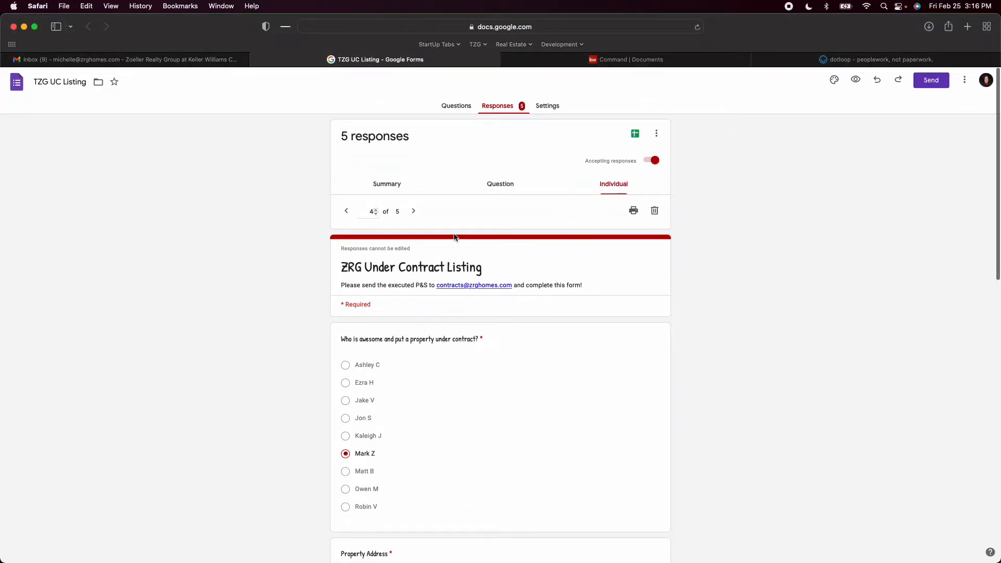
left_click(388, 184)
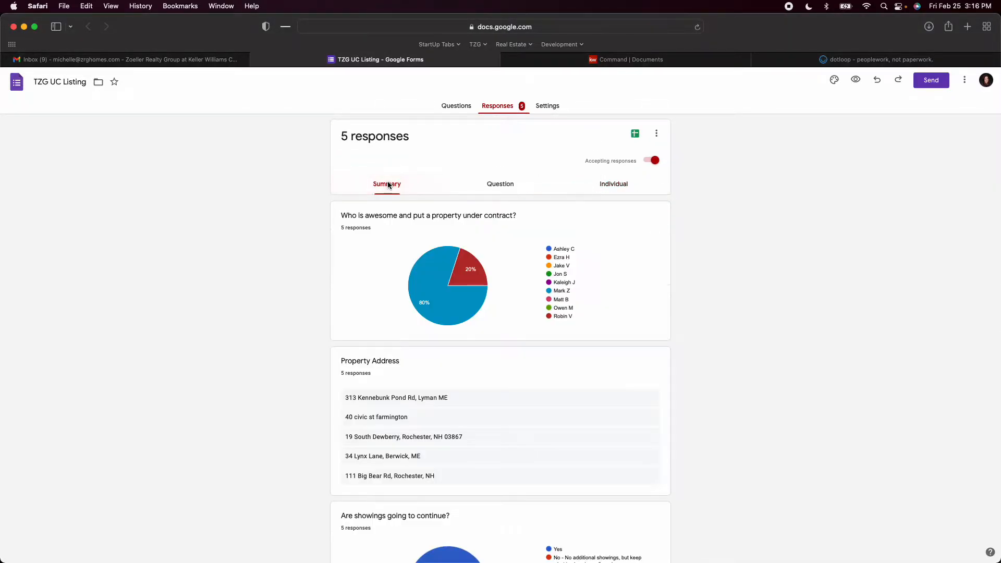
left_click(616, 186)
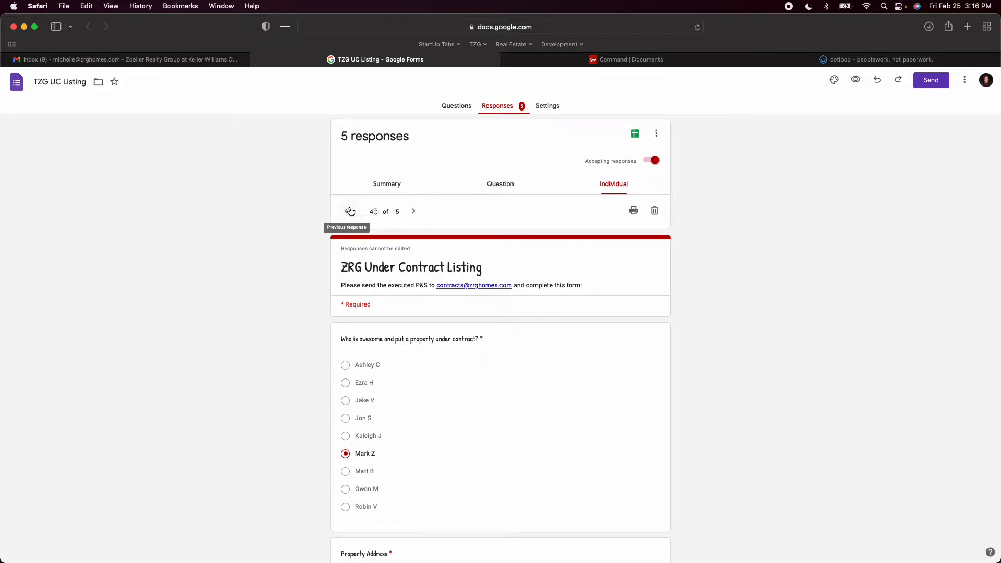
scroll(461, 241, "down", 5)
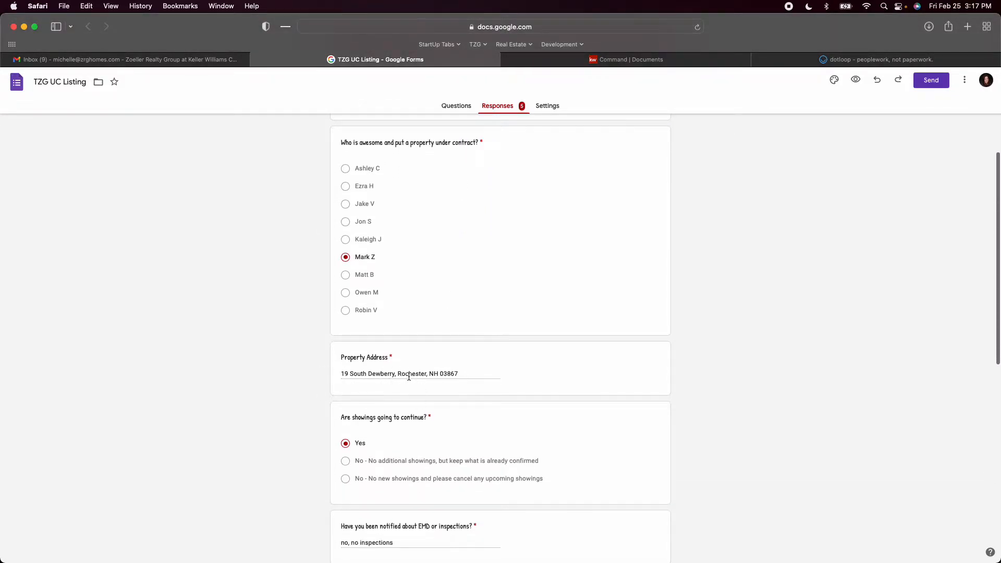
scroll(400, 336, "up", 4)
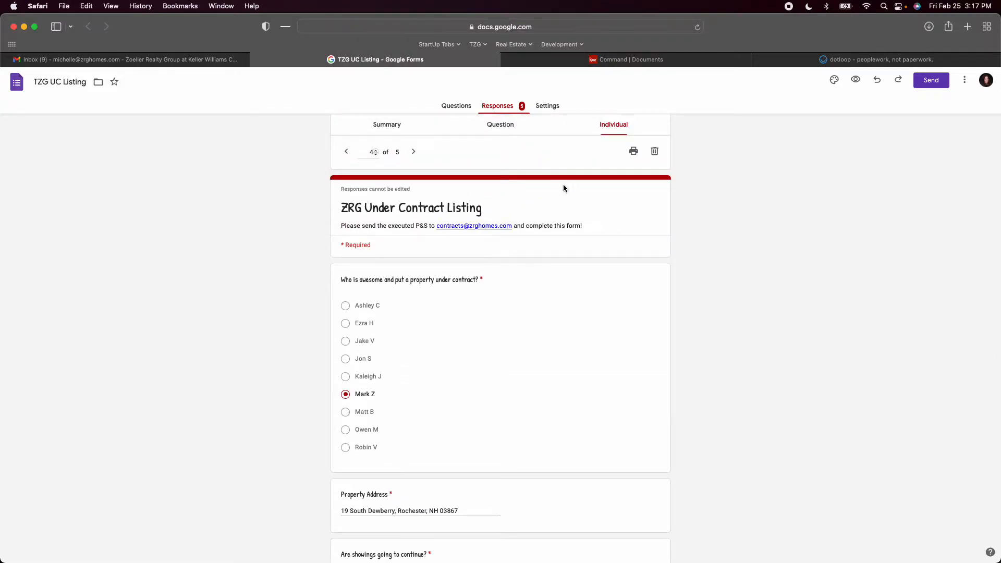
scroll(505, 230, "up", 1)
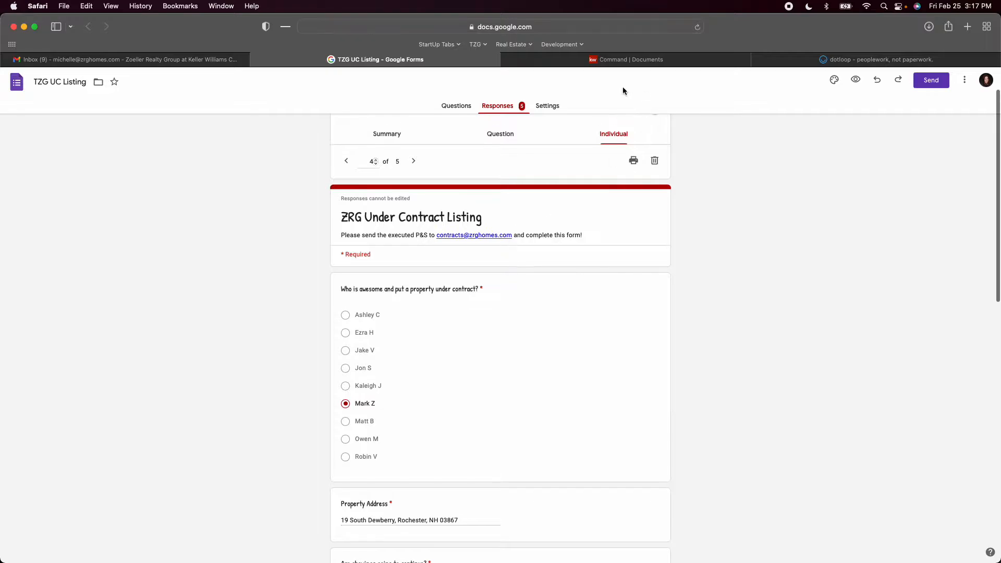
Print individual response 4 and choose to save it as a PDF
left_click(634, 160)
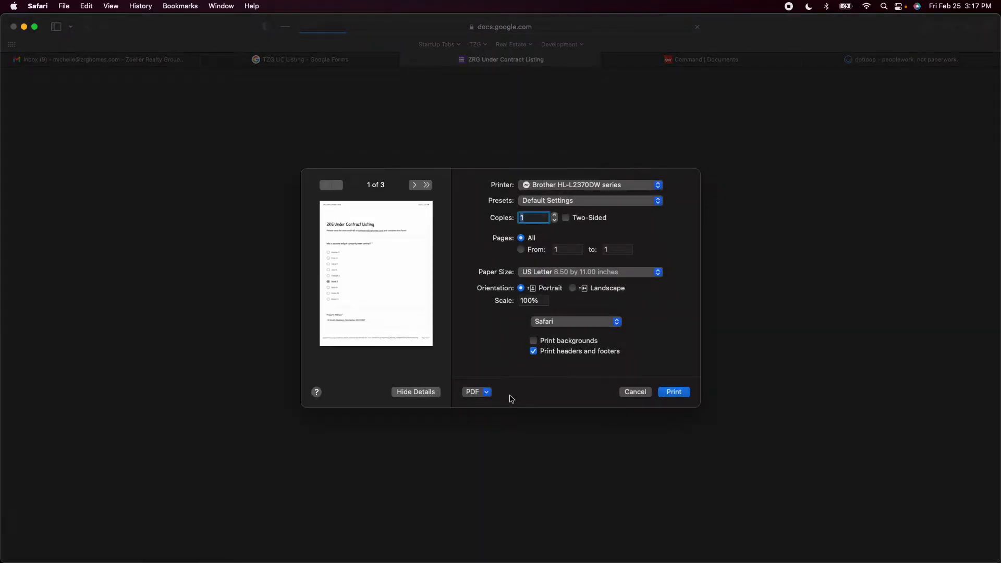
left_click(487, 392)
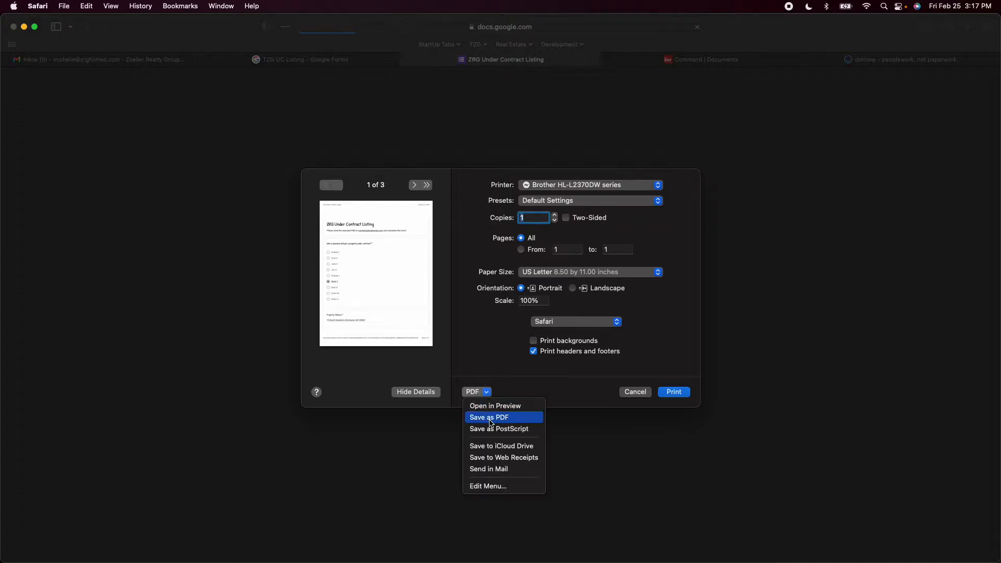
left_click(487, 418)
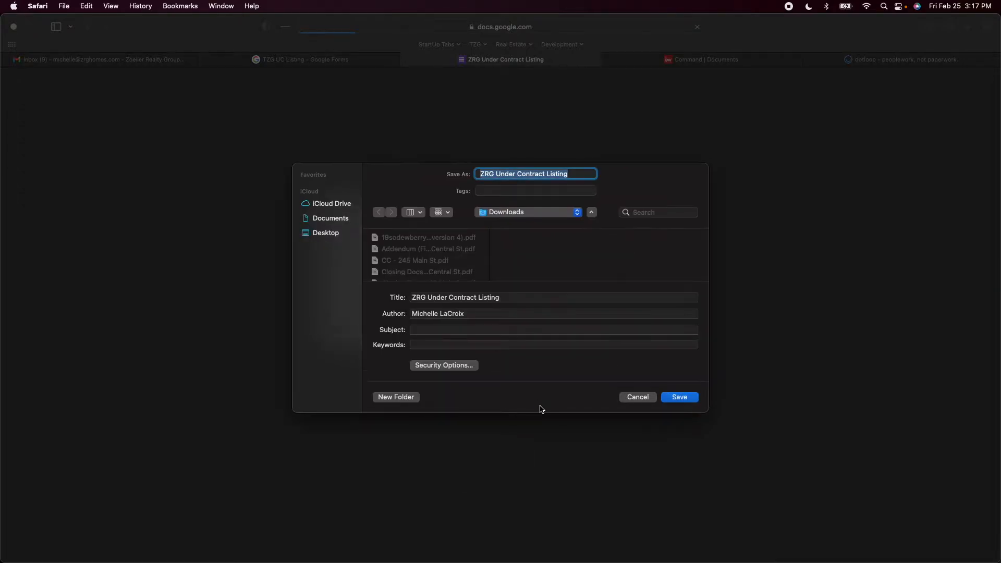
Name the PDF "TZG Under Contract Listing -" followed by the property's short street address, and save it in Downloads
key("Right")
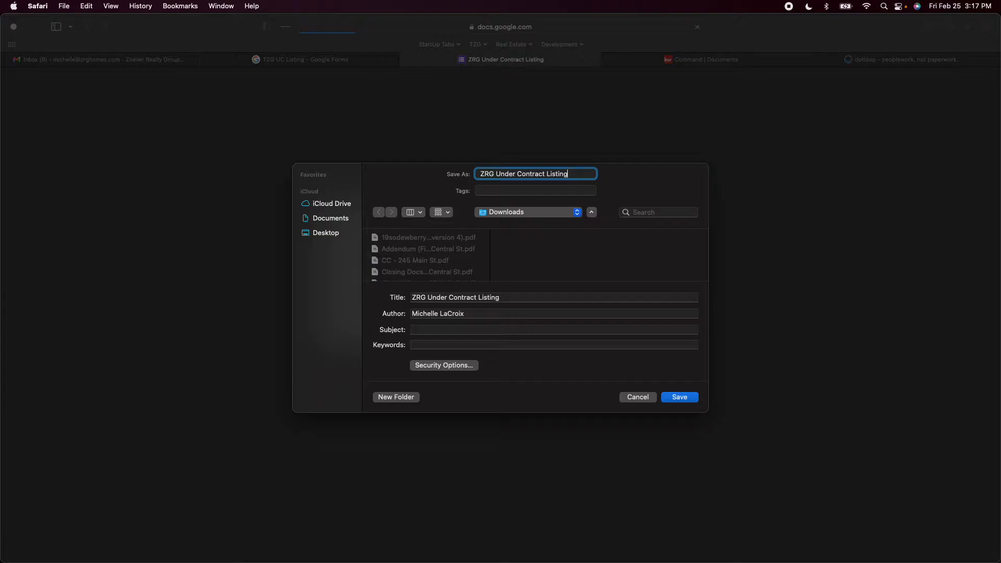
type("-")
double_click(492, 174)
type("TZG")
left_click(583, 175)
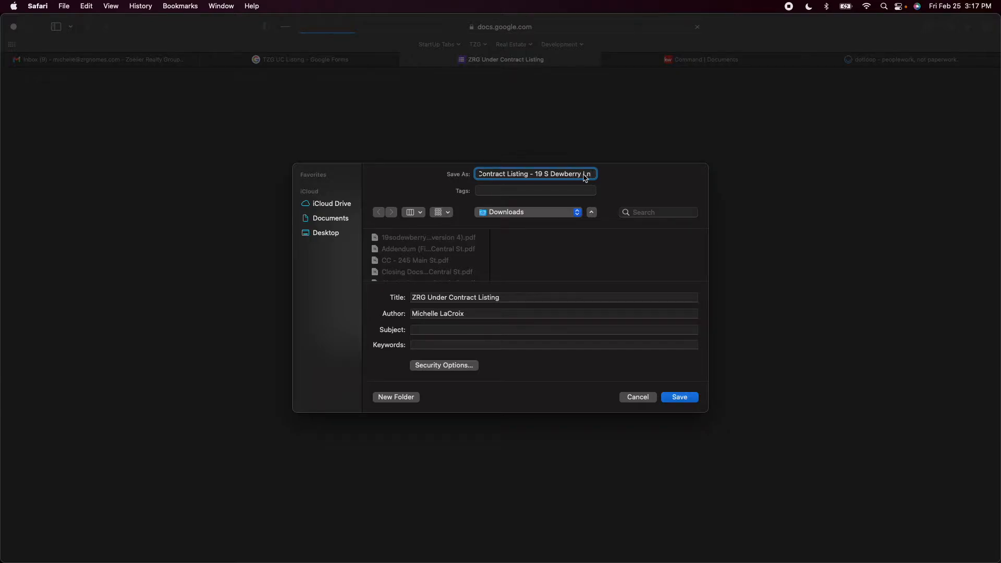
left_click(502, 175)
left_click_drag(510, 175, 663, 175)
left_click(563, 175)
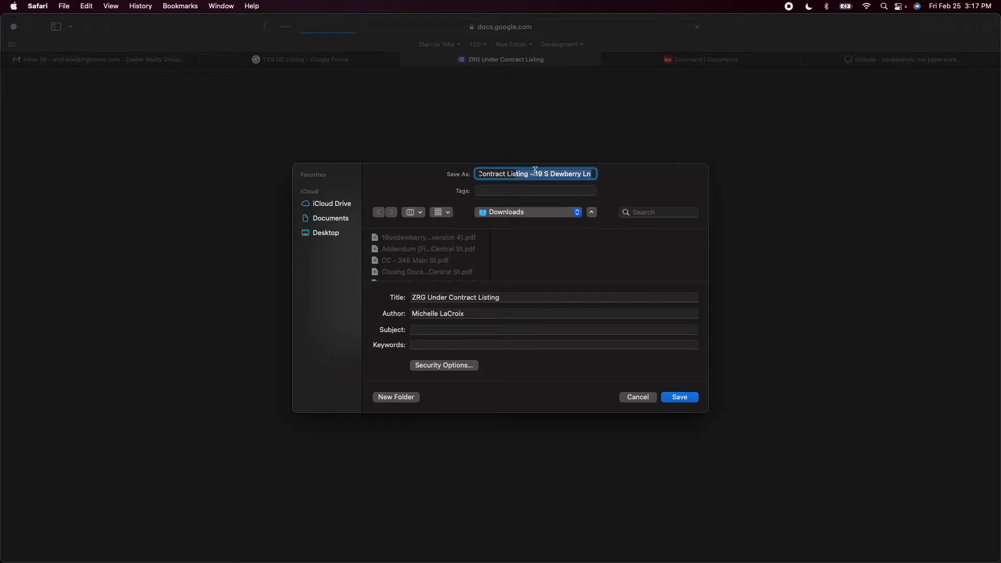
left_click_drag(535, 174, 608, 174)
left_click(593, 174)
left_click(681, 400)
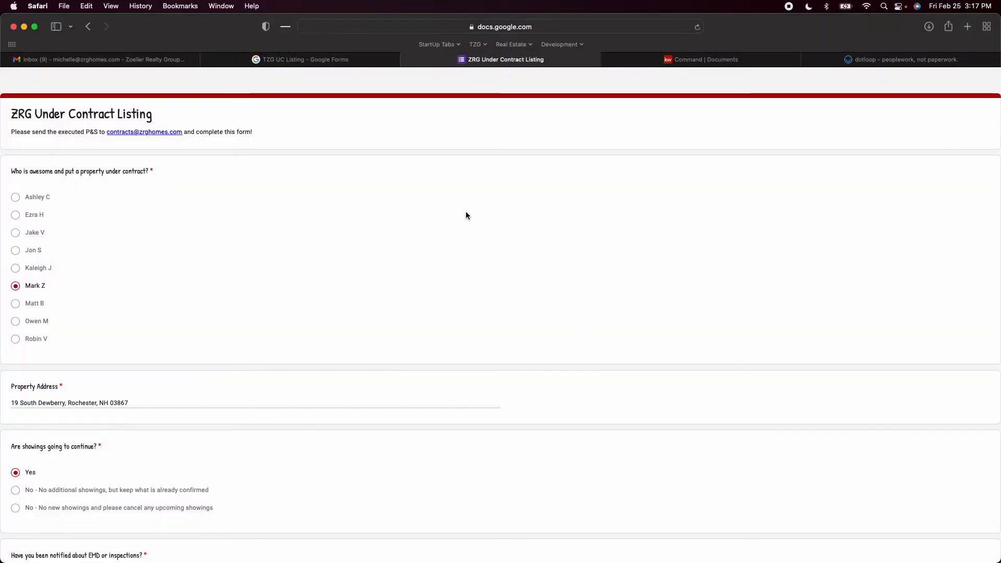
Read through the form response, examining the agent, property address, showings, inspections, title company, commission, group text and WOW details answers
scroll(334, 276, "down", 3)
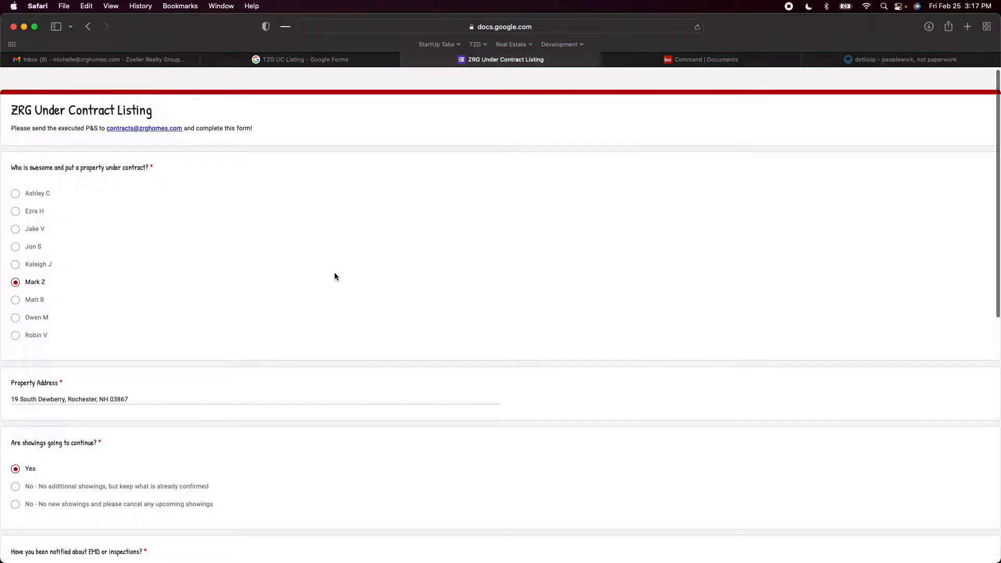
scroll(334, 275, "down", 2)
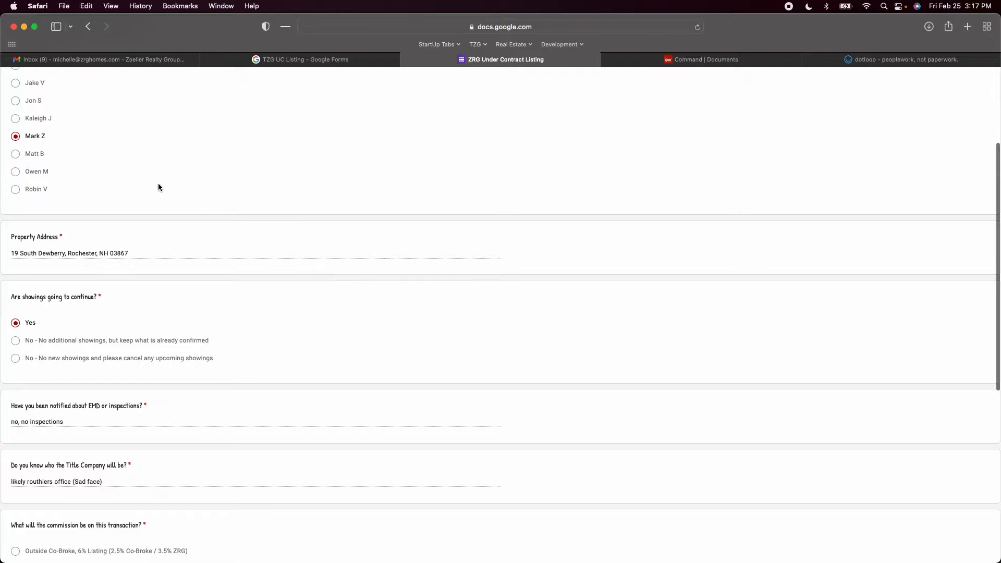
scroll(158, 186, "up", 4)
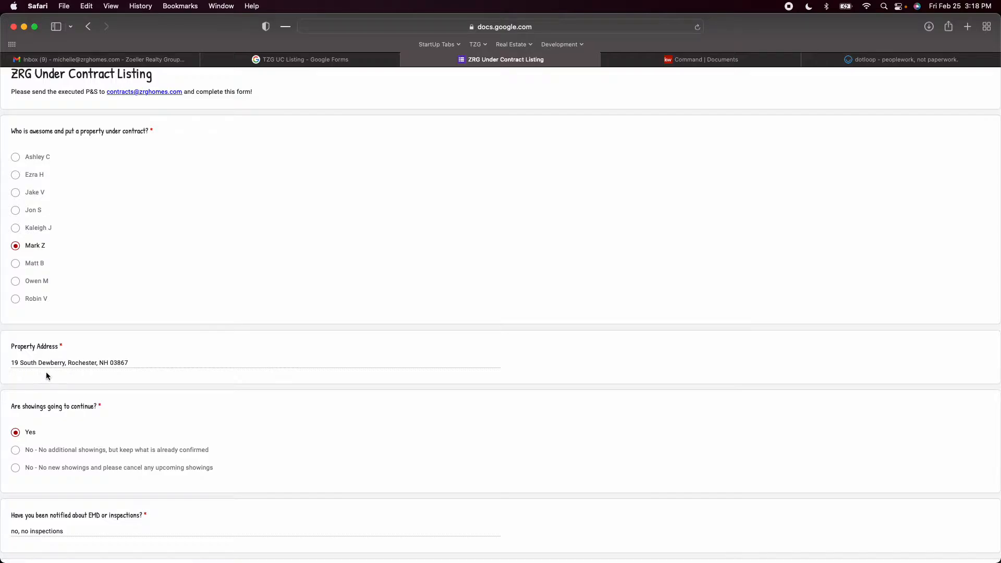
scroll(81, 367, "down", 4)
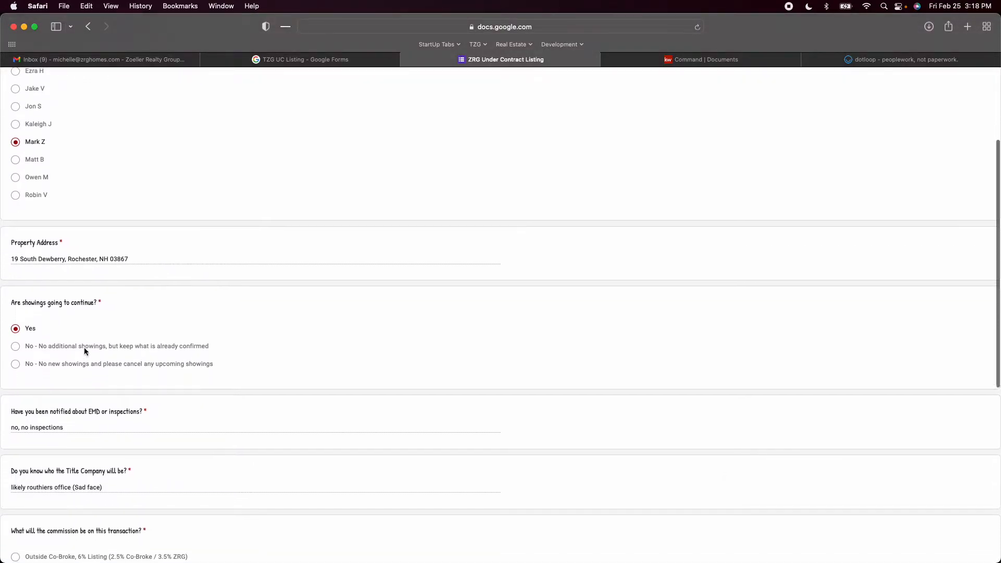
scroll(39, 338, "down", 5)
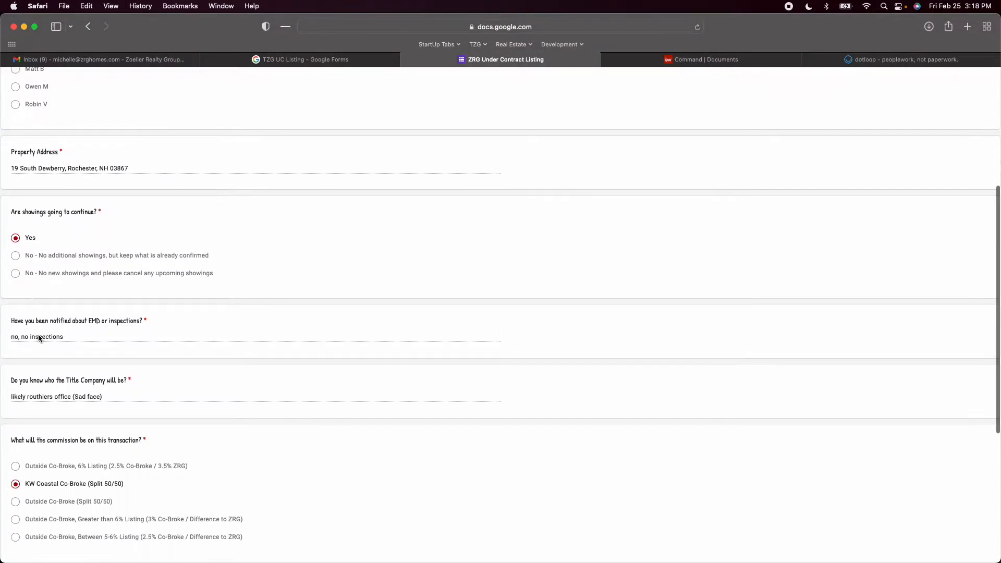
scroll(38, 338, "down", 5)
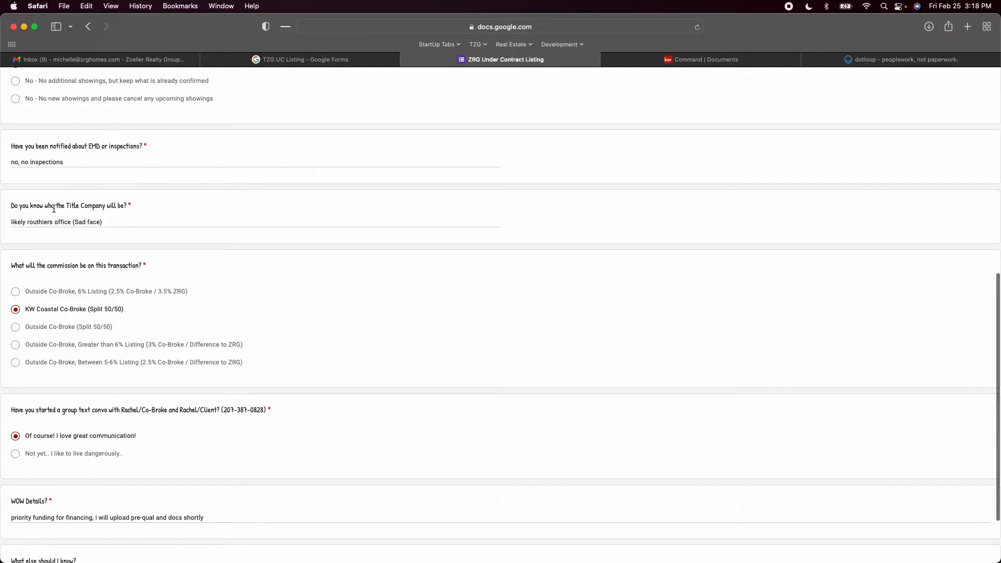
scroll(65, 219, "down", 3)
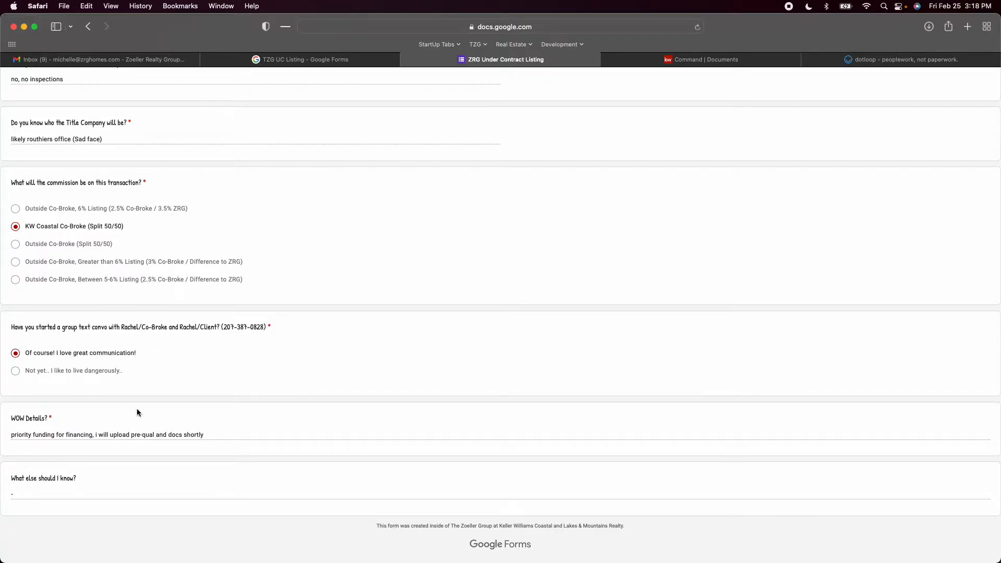
scroll(127, 405, "up", 20)
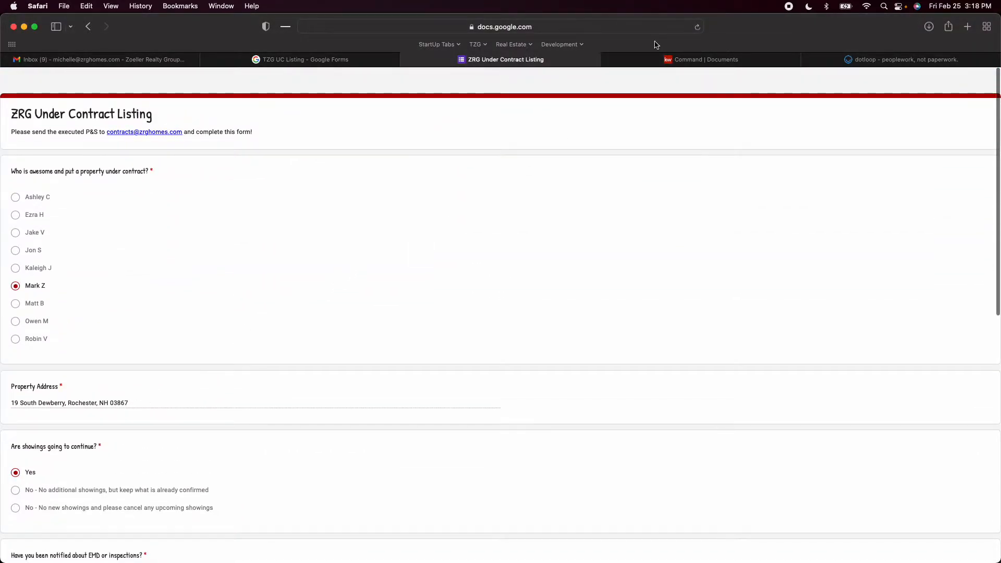
Switch to dotloop, search the team's loops for the property's street address and open its active Listing for Sale loop
left_click(868, 61)
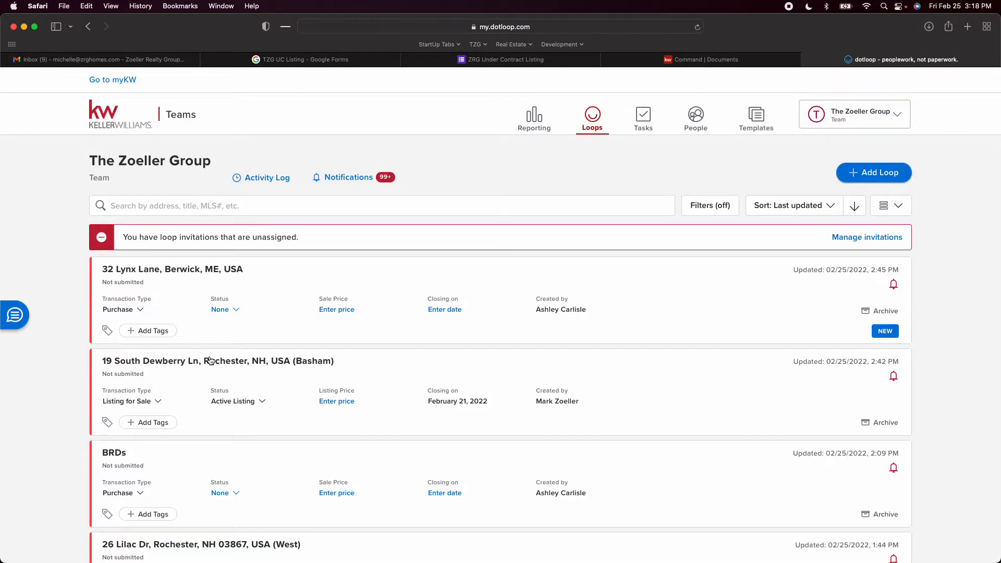
left_click(190, 213)
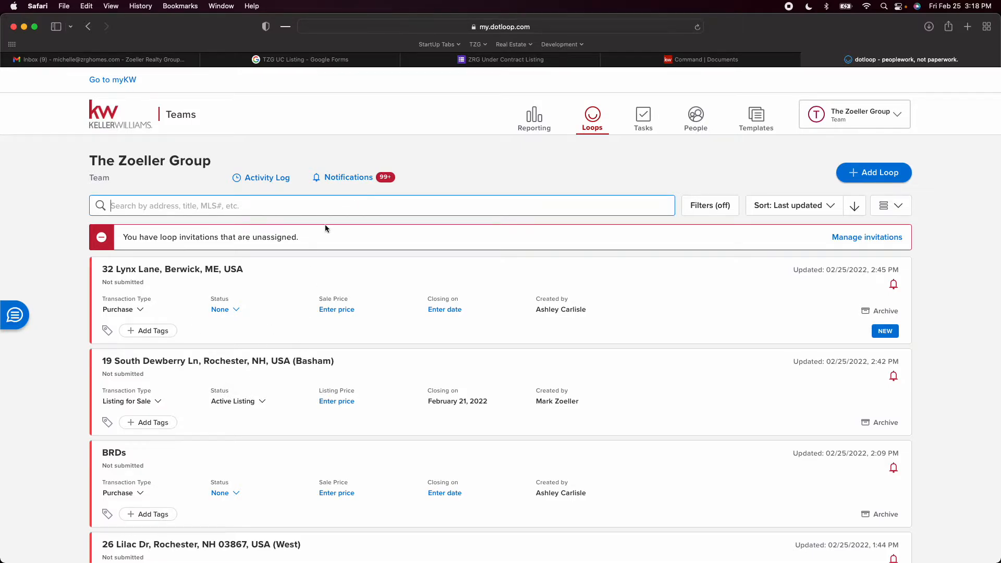
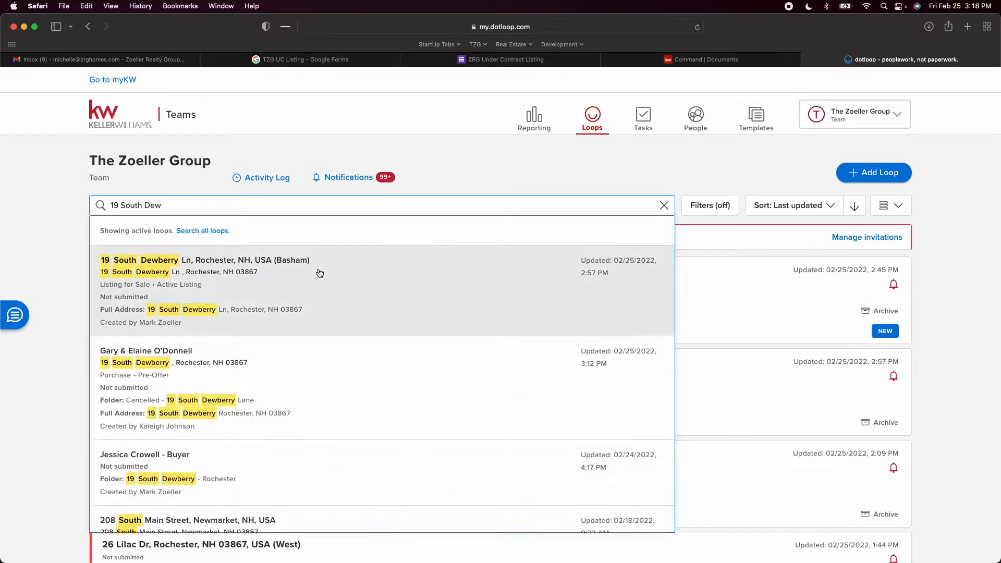
left_click(264, 283)
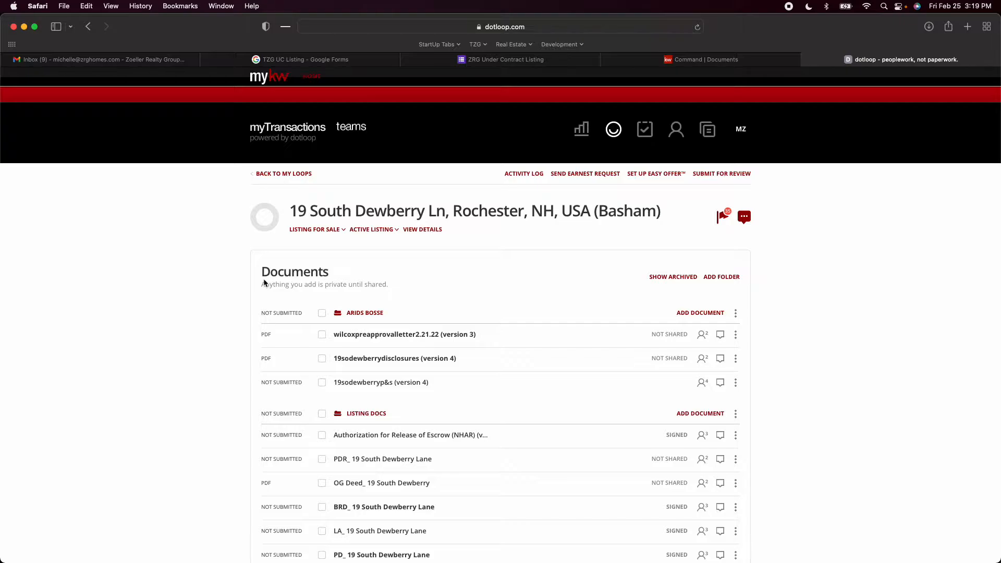
Look through the property loop's document folders, including Listing Docs
scroll(469, 336, "down", 5)
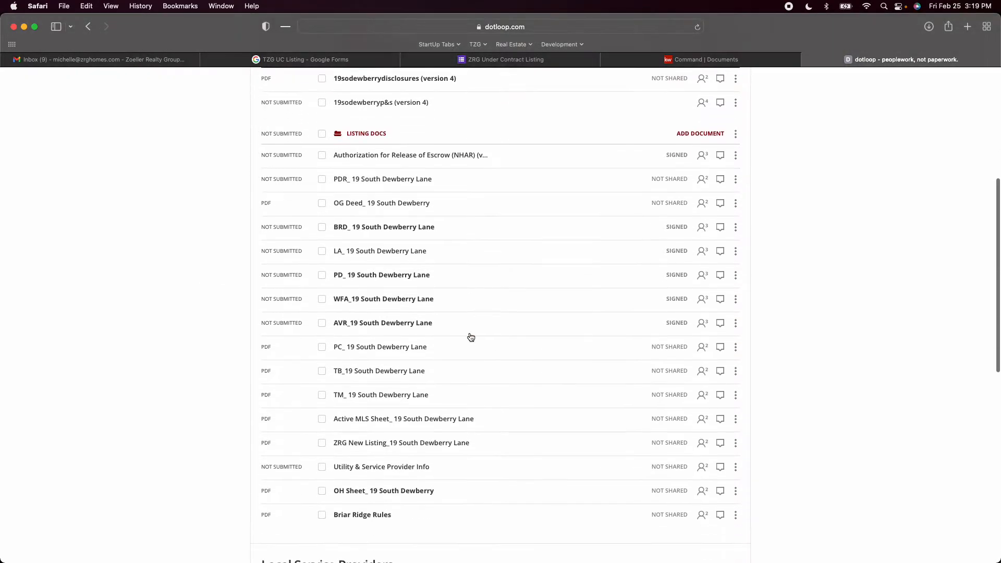
scroll(471, 336, "down", 5)
scroll(470, 334, "up", 10)
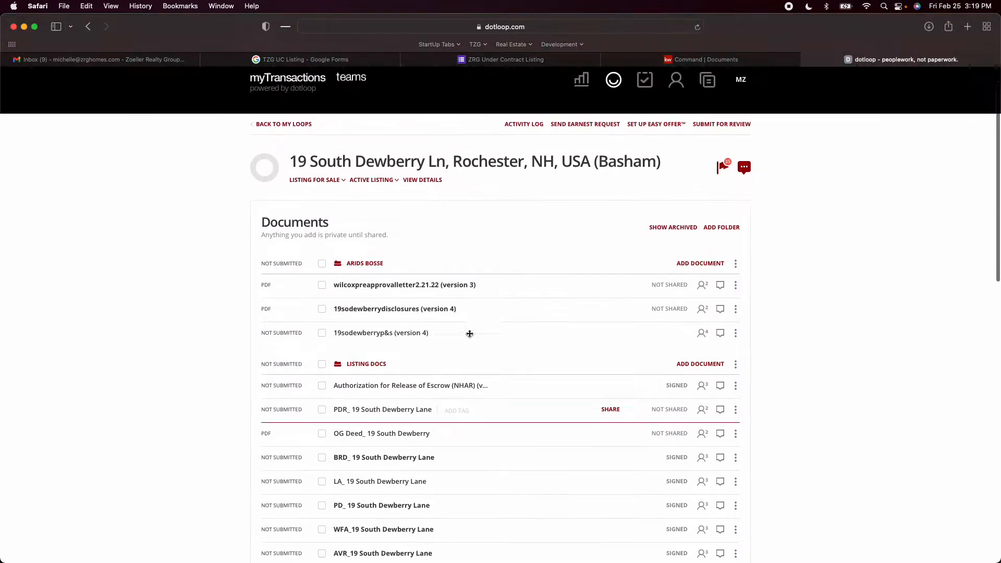
scroll(470, 333, "down", 2)
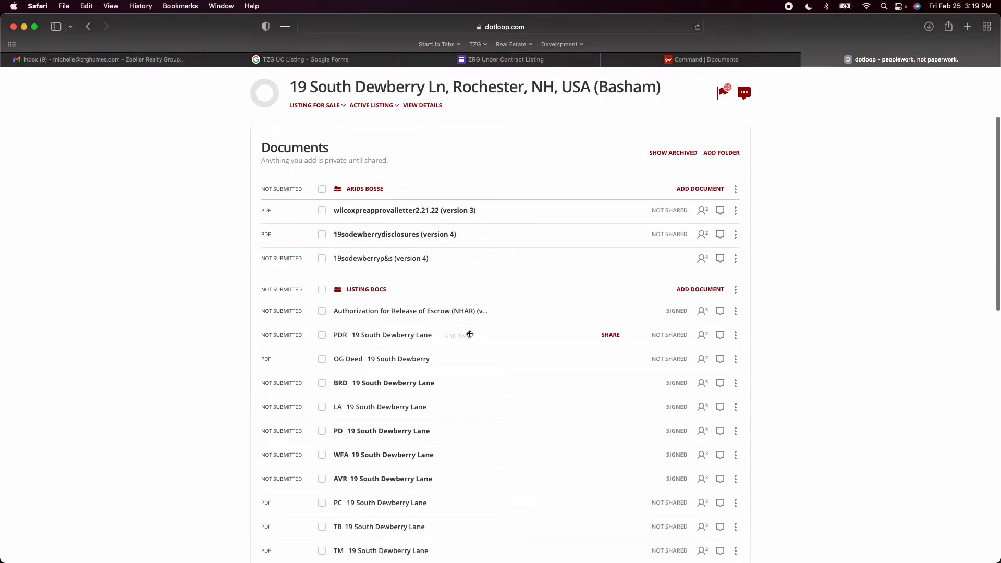
Upload the TZG Under Contract Listing PDF from Downloads into the loop's document folder above Listing Docs
scroll(470, 333, "down", 2)
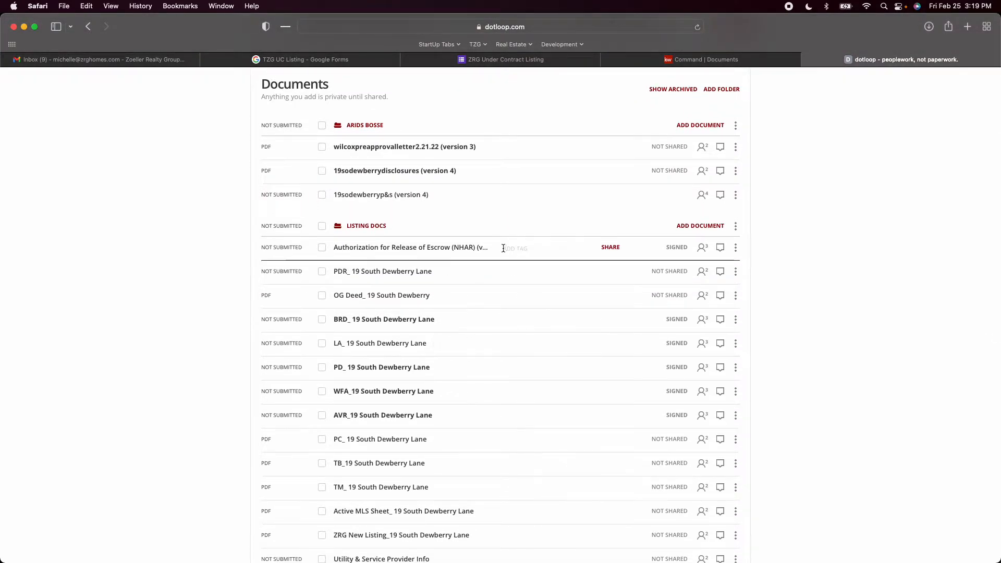
scroll(545, 248, "up", 2)
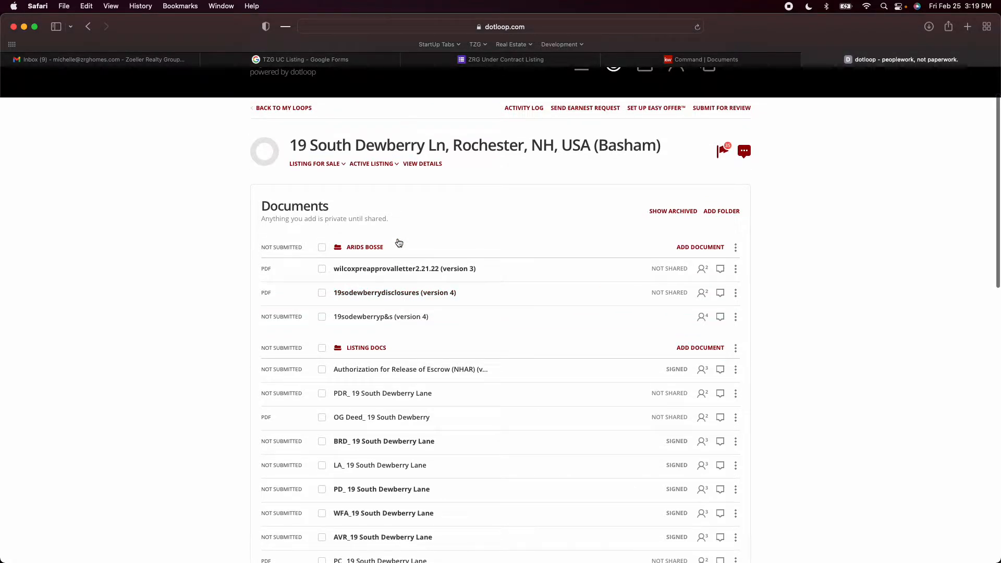
scroll(398, 243, "down", 1)
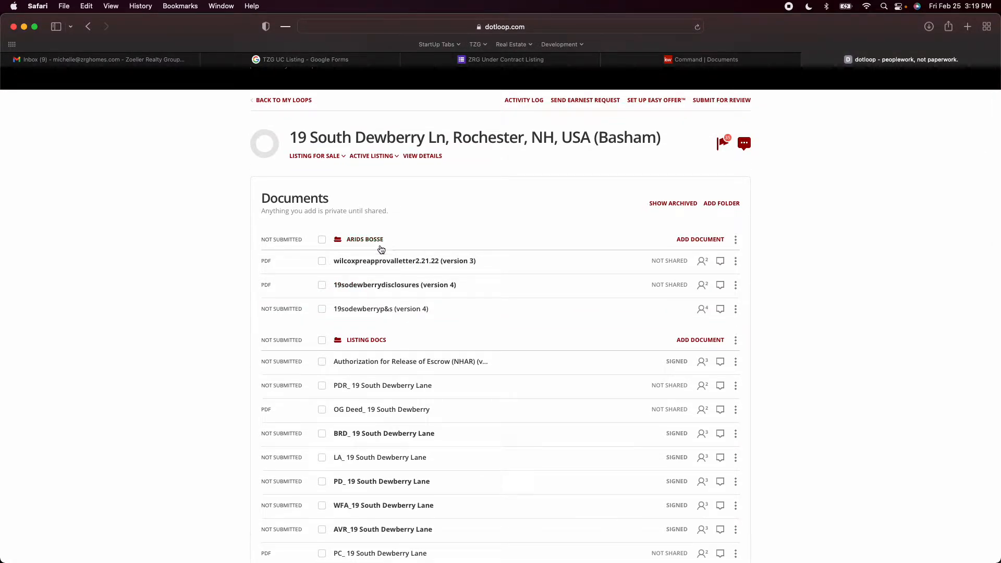
left_click(699, 240)
left_click(473, 288)
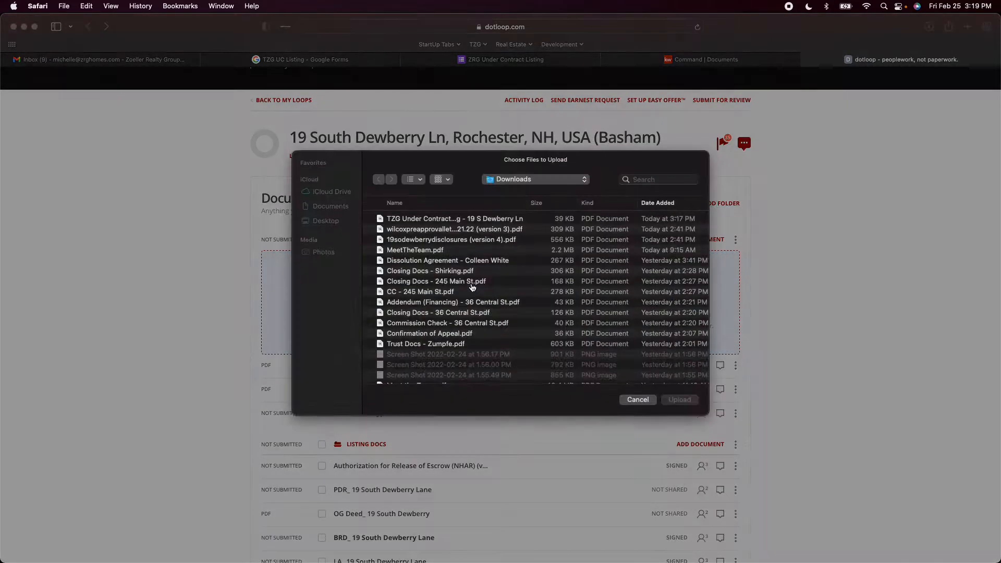
double_click(432, 223)
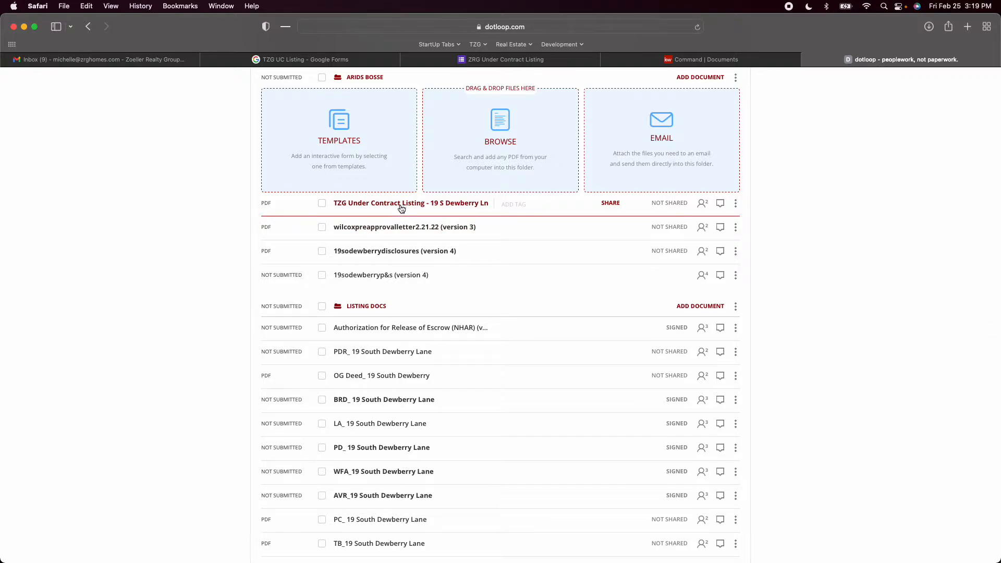
Select all documents in the folder holding the uploaded PDF and open them together for viewing
scroll(403, 208, "up", 2)
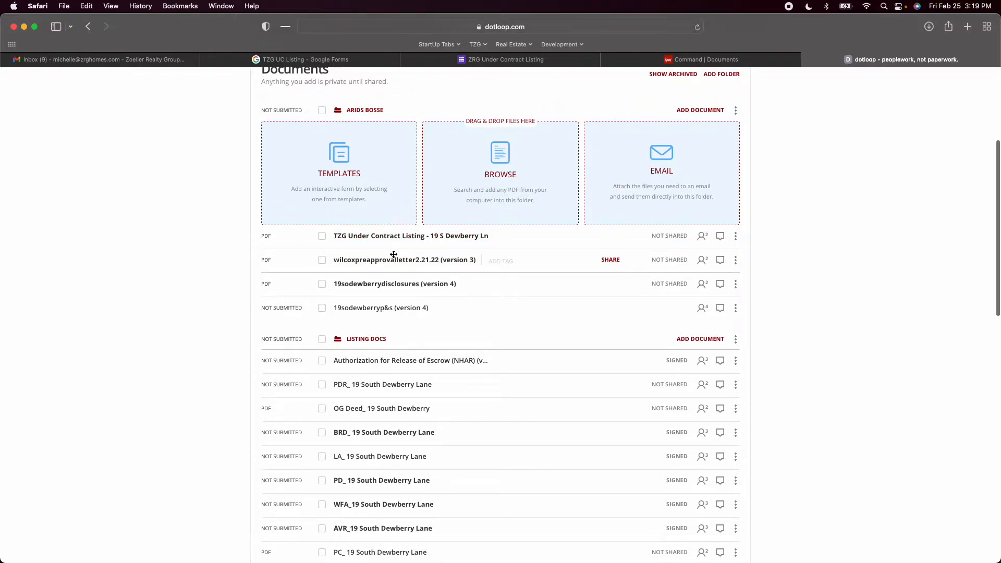
left_click(321, 111)
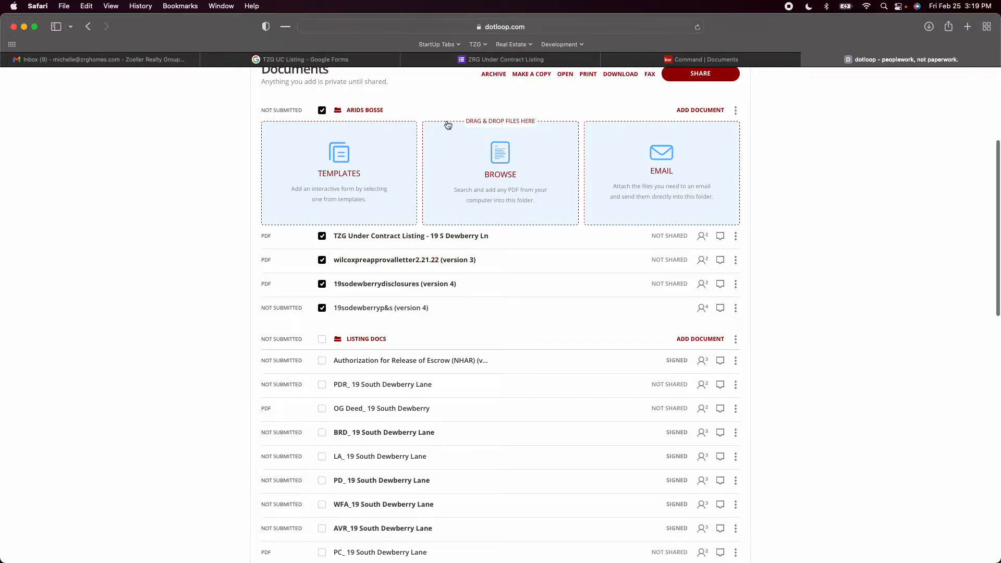
scroll(579, 118, "up", 2)
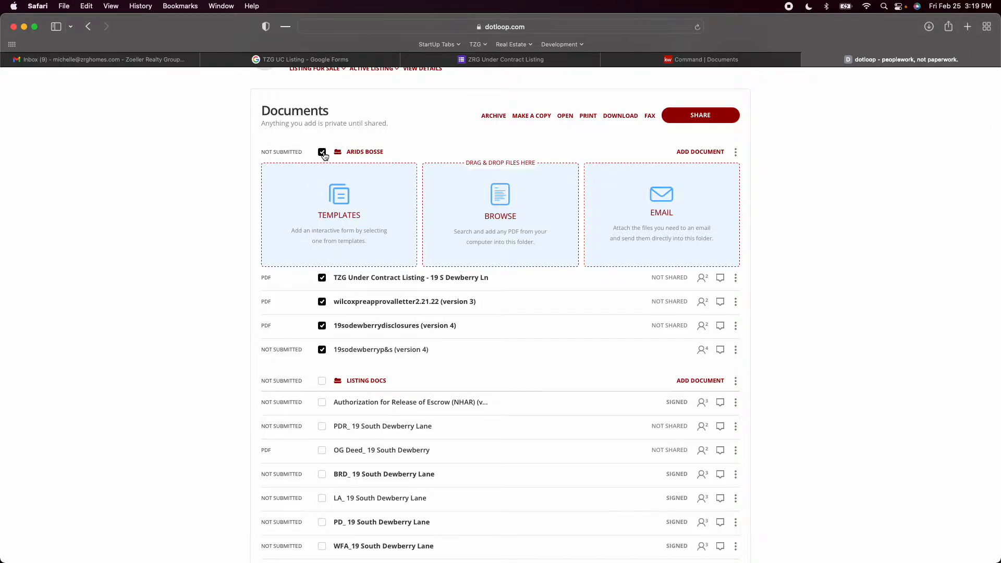
left_click(565, 116)
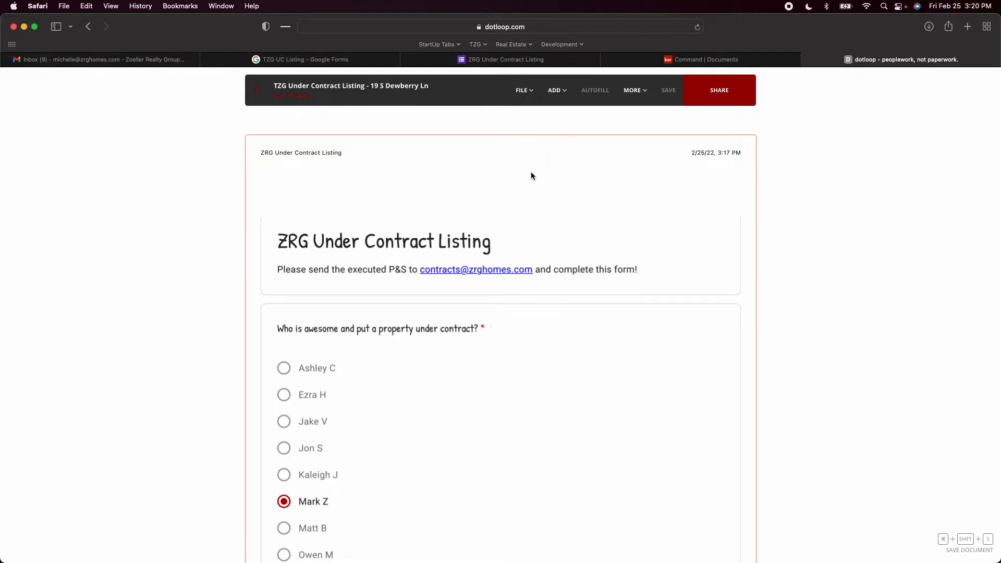
Read through the Under Contract Listing form, examining the agent, property address, showings, inspections, group text and WOW details answers
scroll(518, 192, "down", 1)
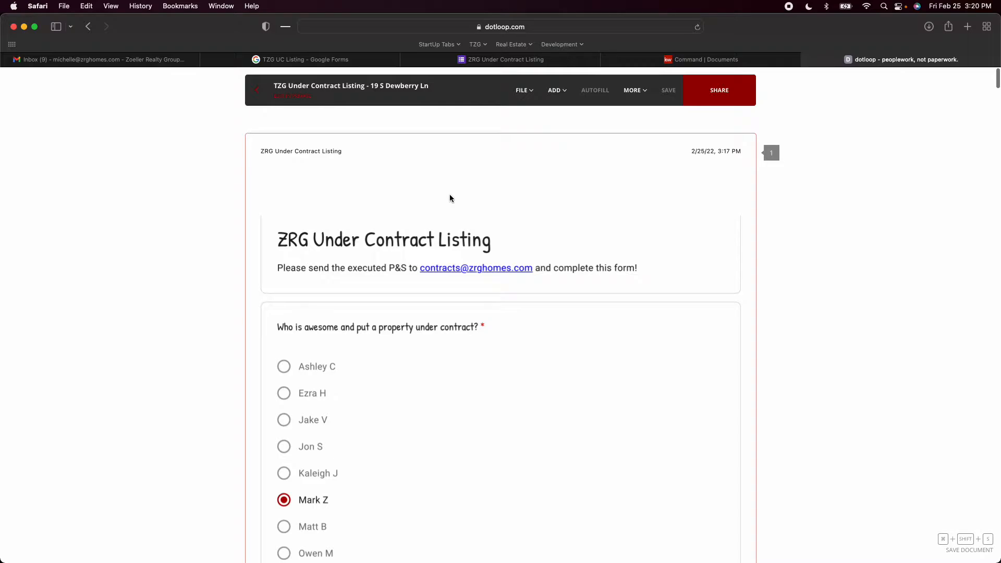
scroll(451, 198, "down", 4)
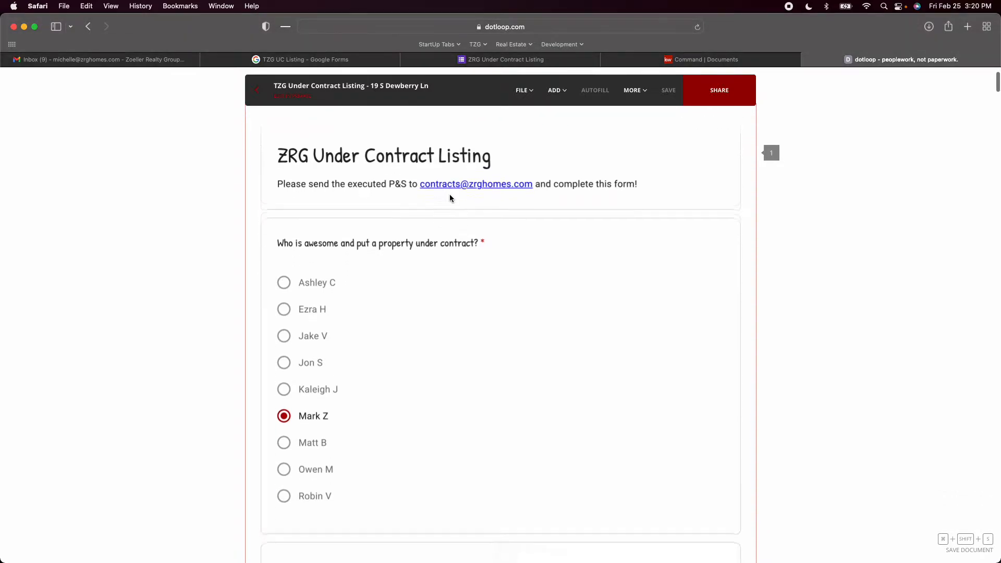
scroll(452, 198, "down", 6)
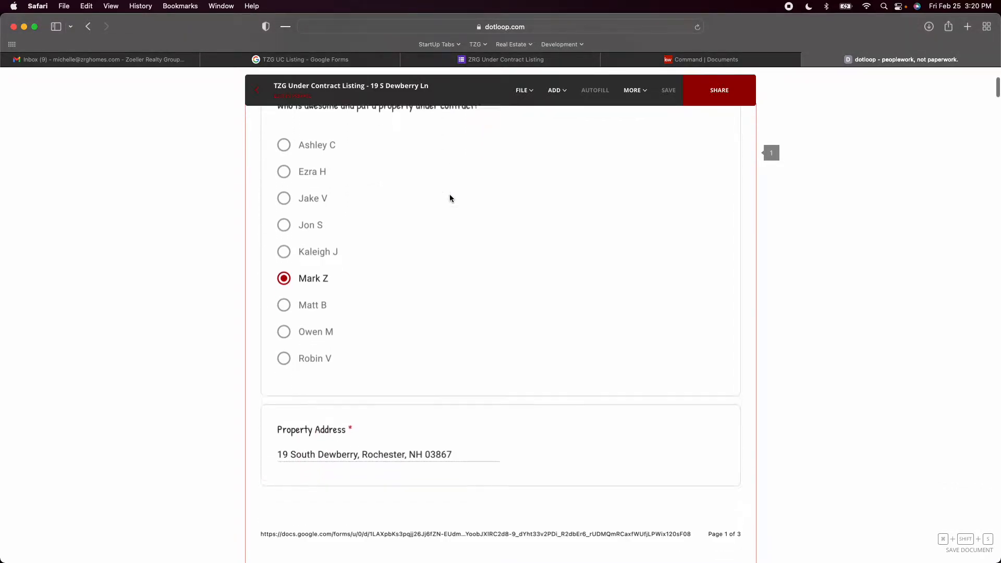
scroll(451, 198, "down", 2)
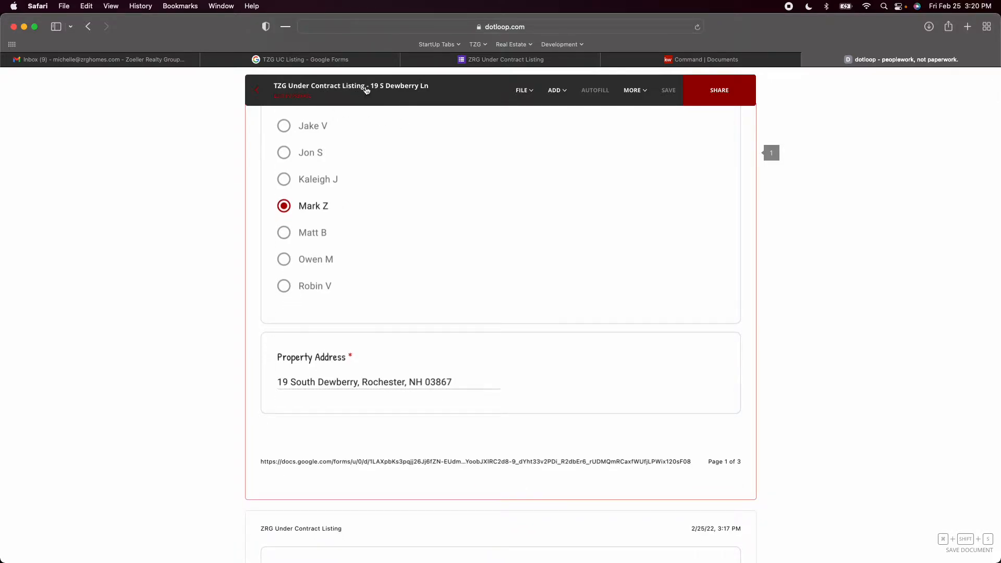
scroll(470, 150, "down", 15)
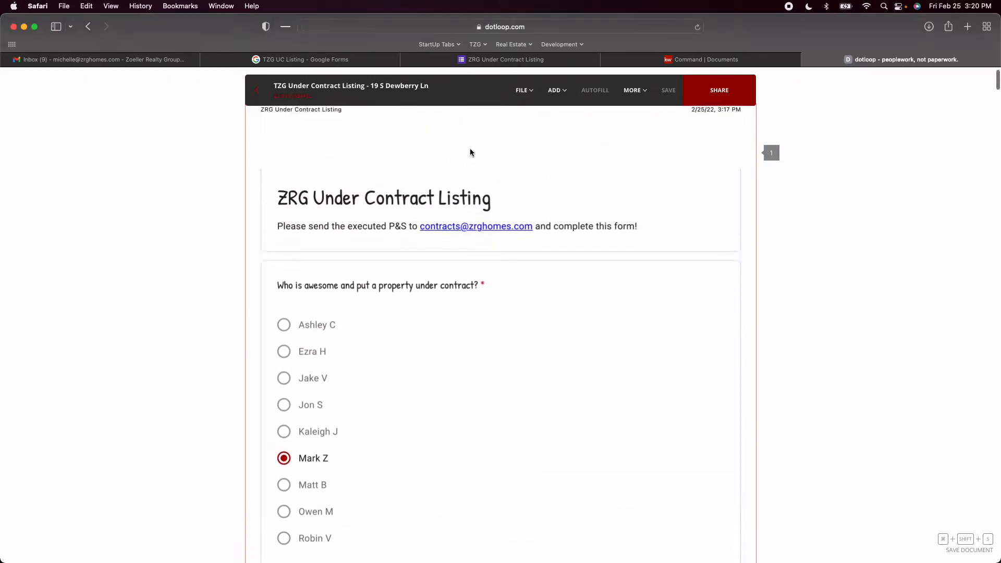
scroll(470, 152, "down", 3)
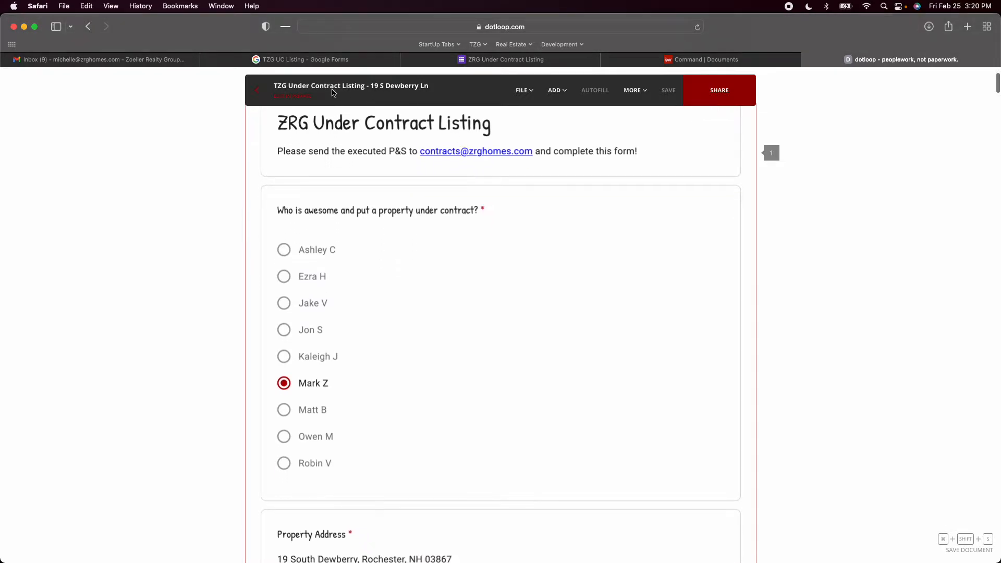
scroll(521, 205, "down", 10)
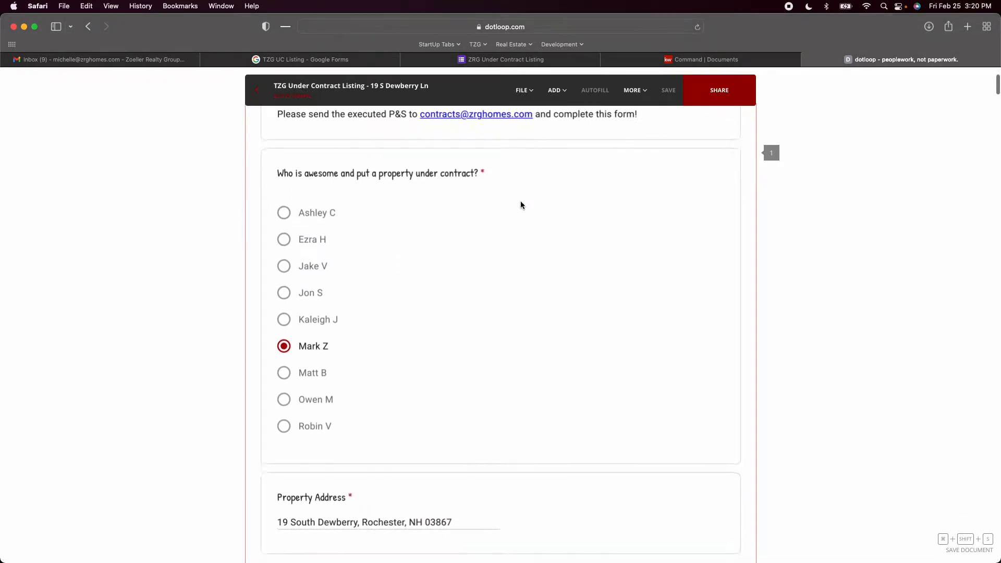
scroll(521, 205, "down", 20)
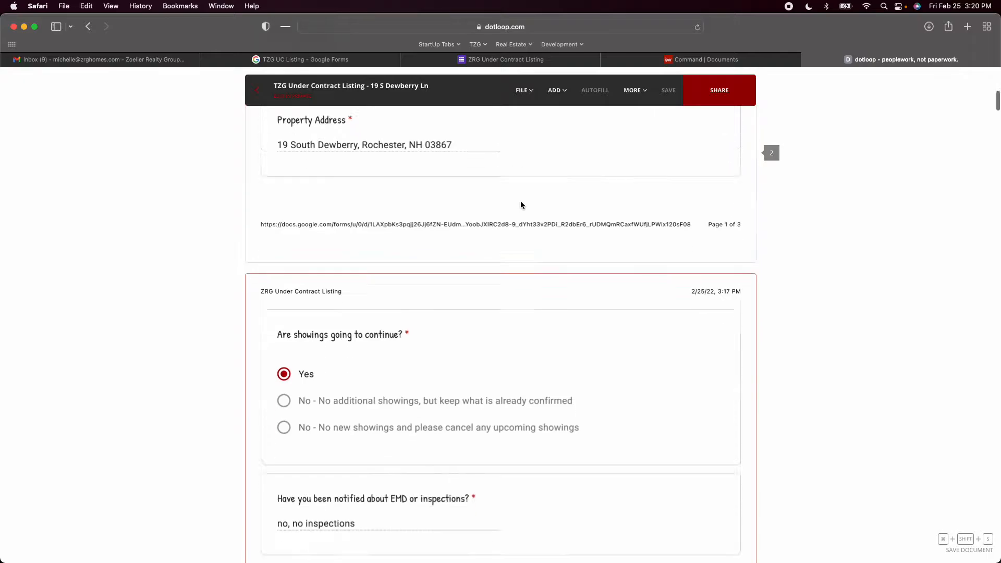
scroll(521, 205, "down", 20)
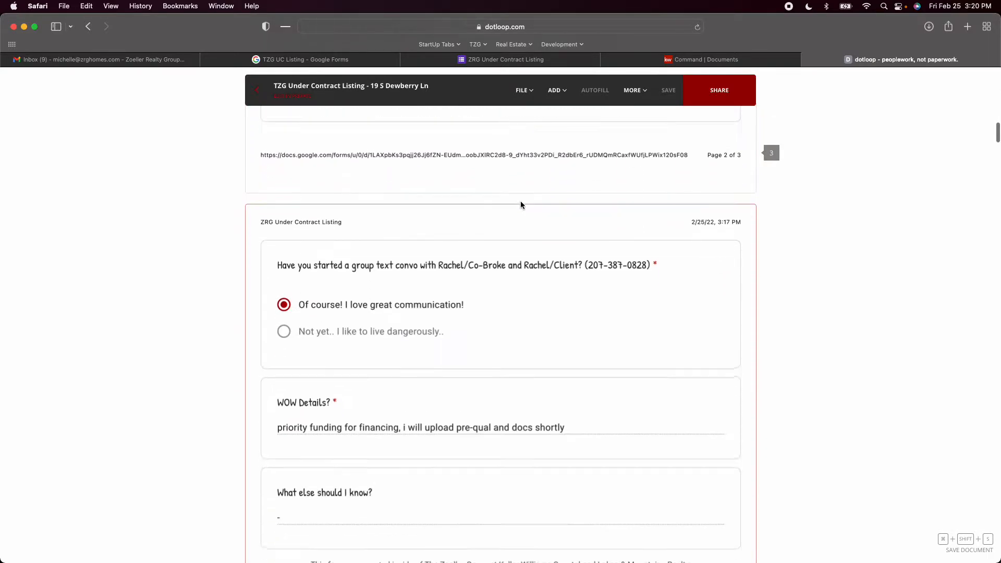
scroll(520, 205, "down", 13)
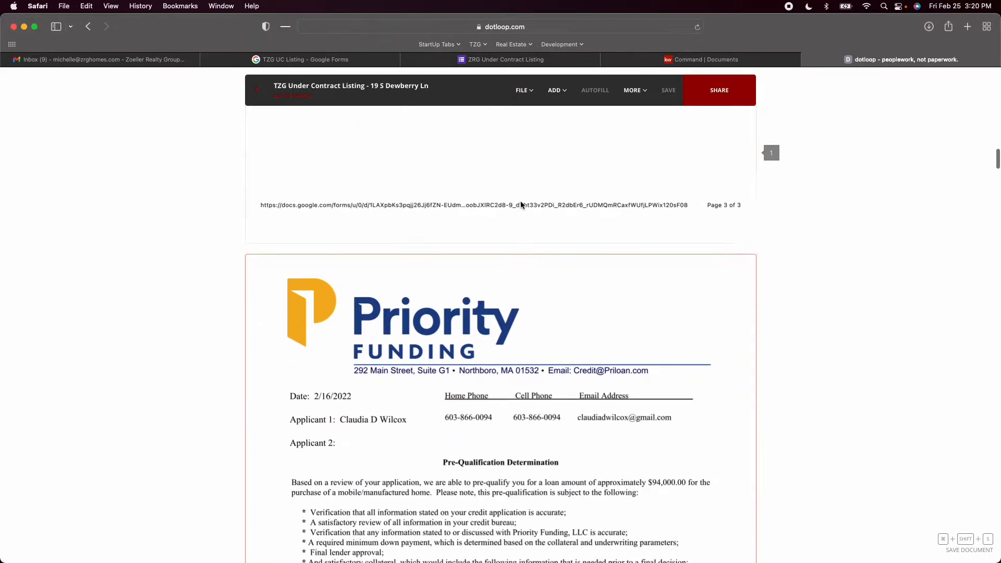
Rename the lender's pre-approval letter document as "PQ -" followed by the property's short street address
scroll(543, 295, "down", 2)
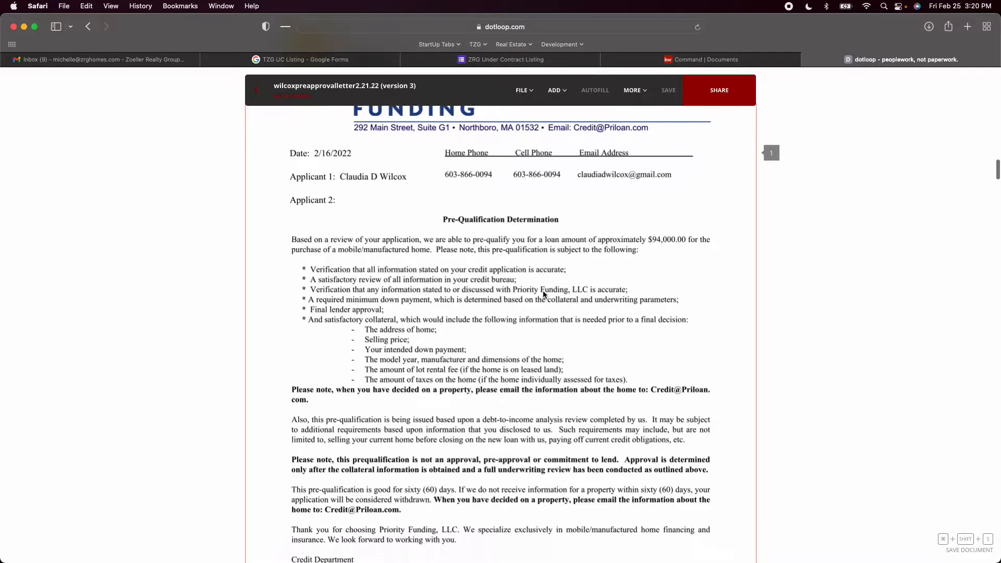
scroll(543, 295, "down", 13)
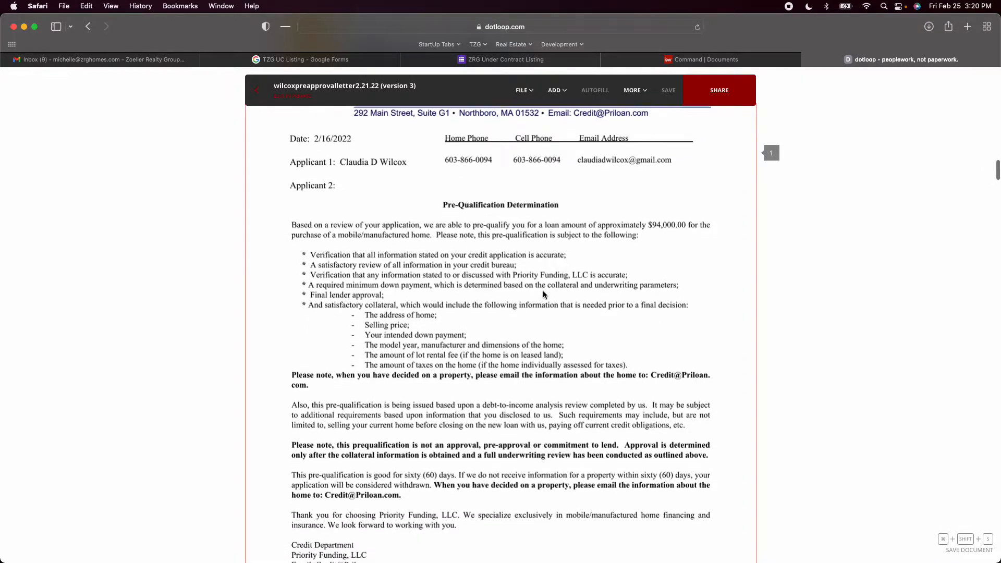
scroll(543, 294, "up", 12)
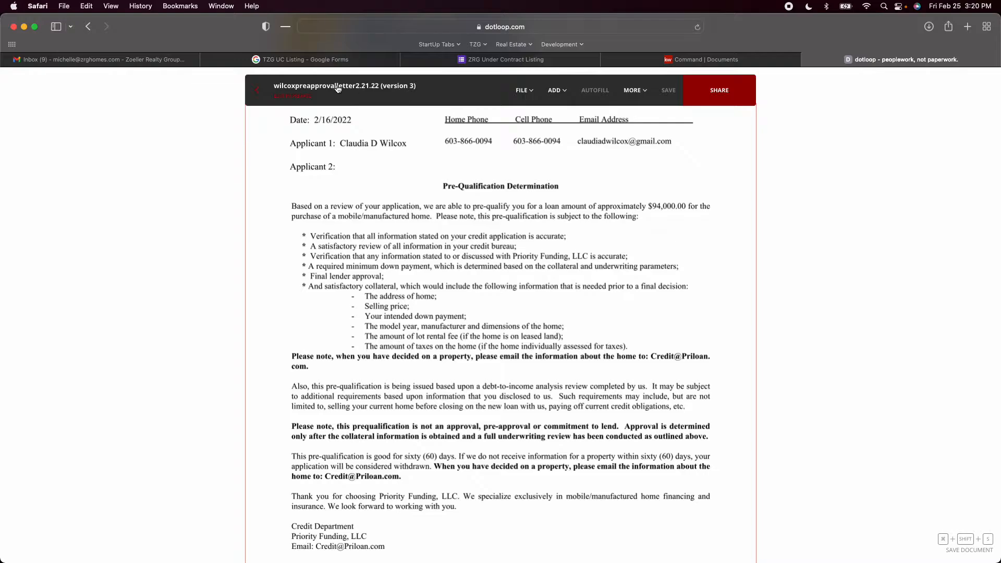
left_click(322, 89)
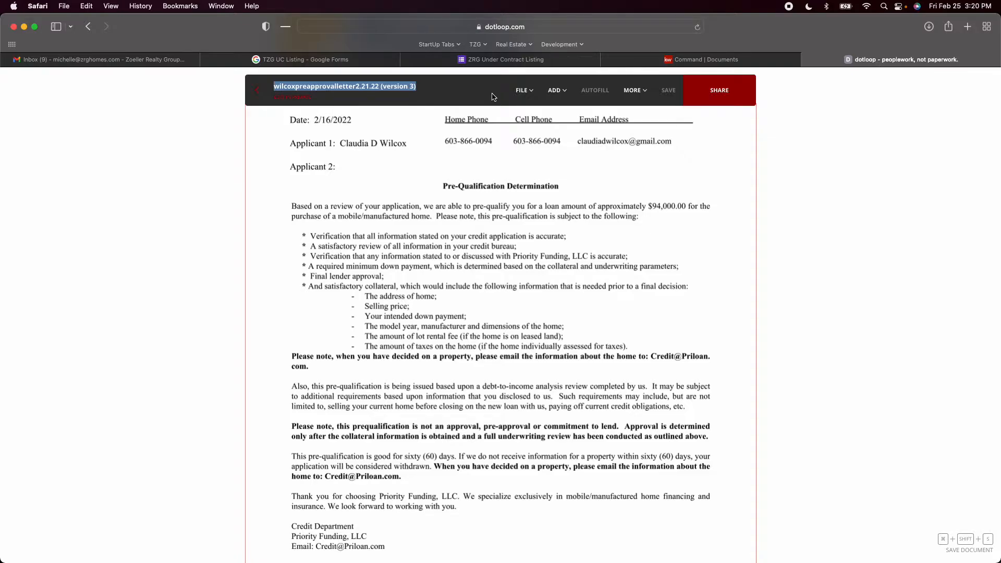
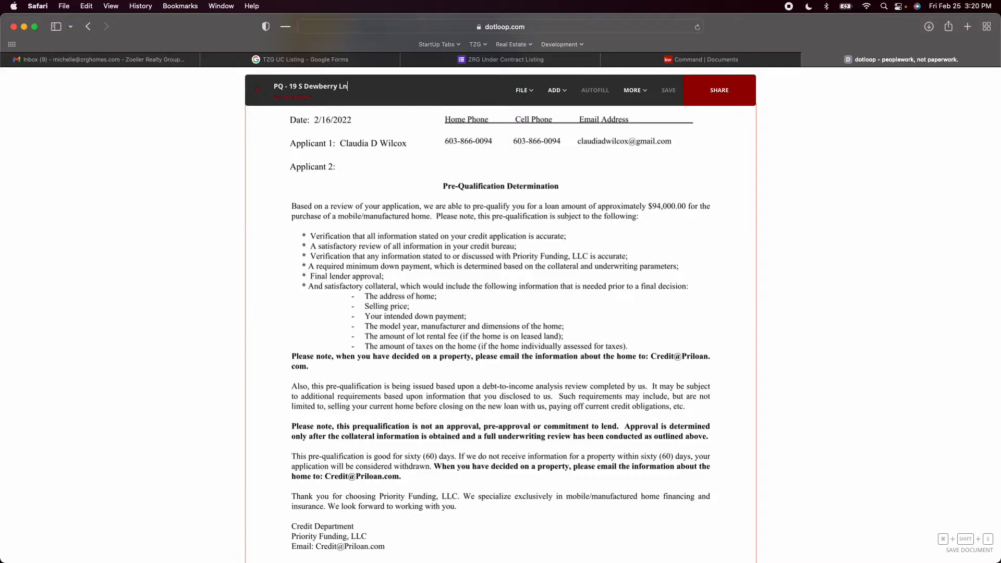
key("Return")
Read through the lender's pre-qualification letter and its second page up to the start of the disclosures packet
scroll(455, 172, "down", 2)
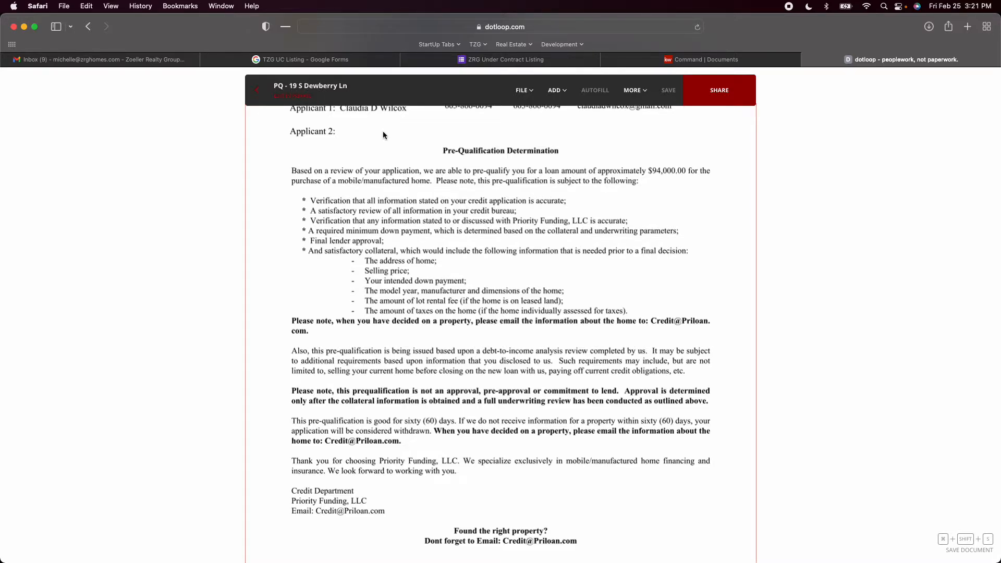
scroll(383, 134, "down", 1)
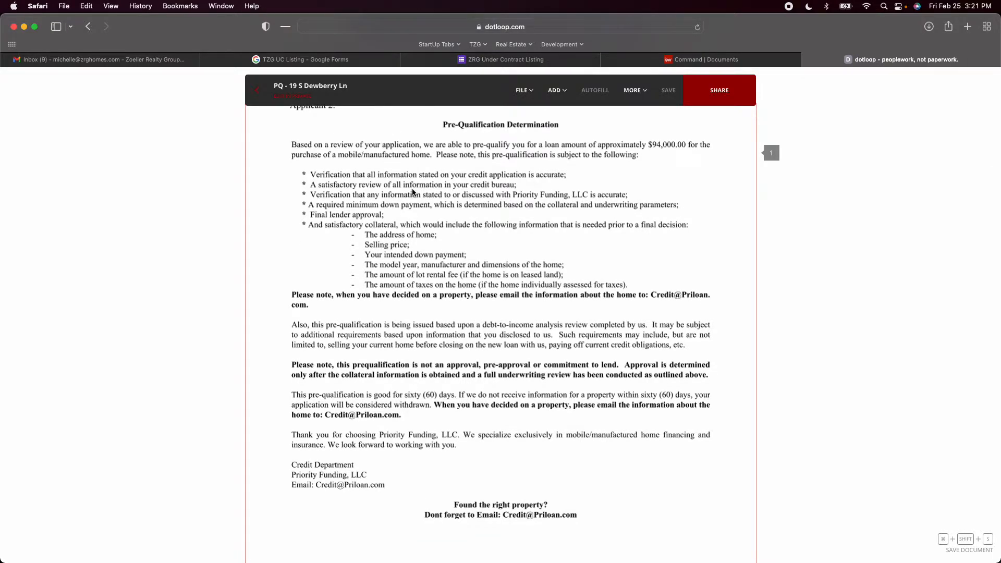
scroll(378, 183, "down", 1)
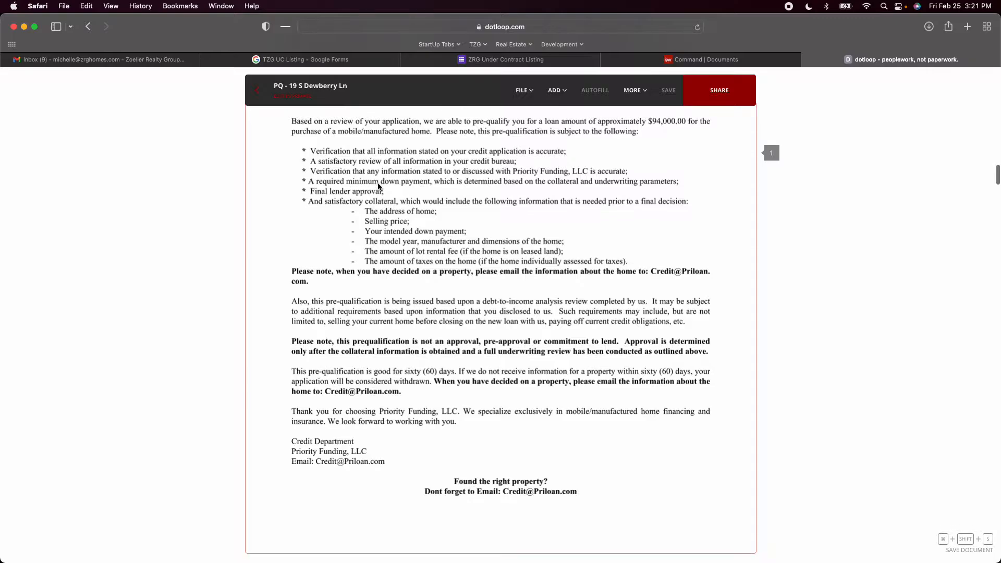
scroll(378, 186, "down", 15)
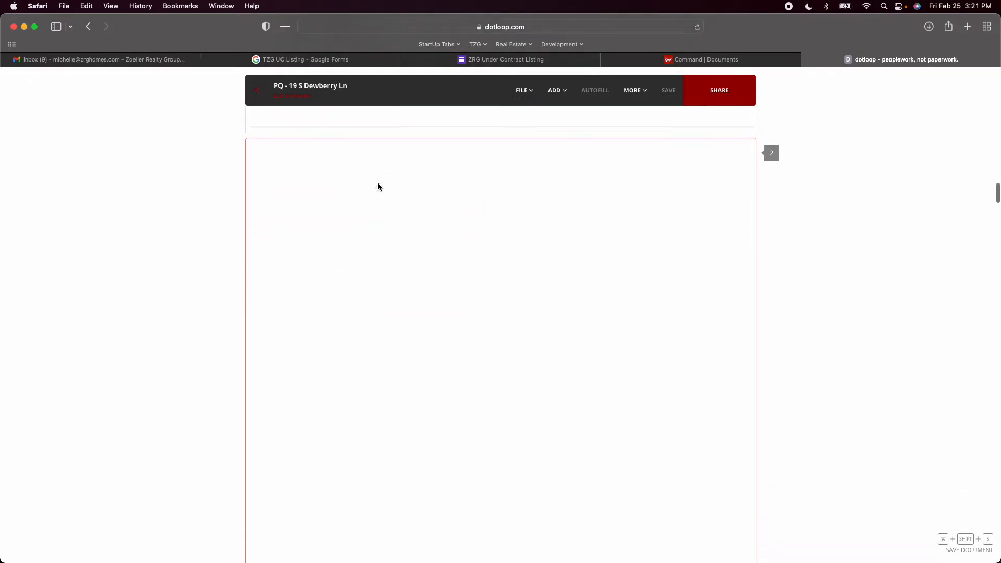
scroll(378, 186, "down", 1)
scroll(378, 187, "down", 1)
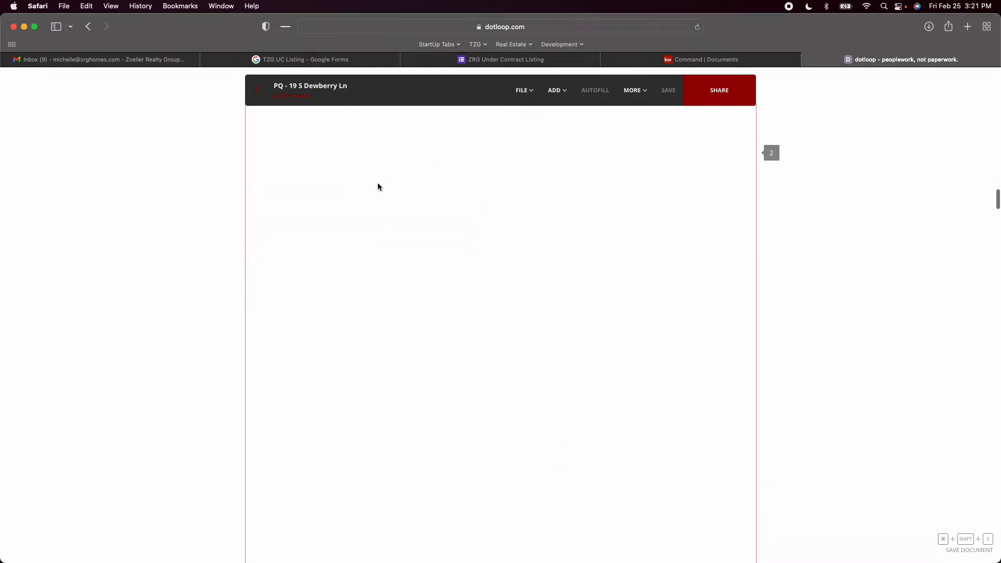
scroll(378, 187, "down", 5)
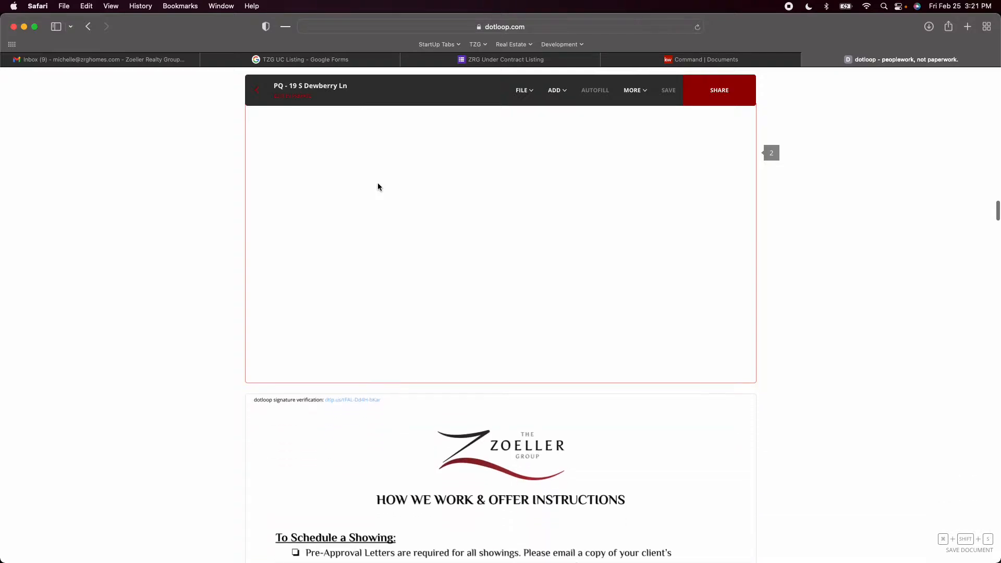
scroll(378, 187, "up", 4)
scroll(378, 187, "up", 4)
scroll(378, 187, "down", 3)
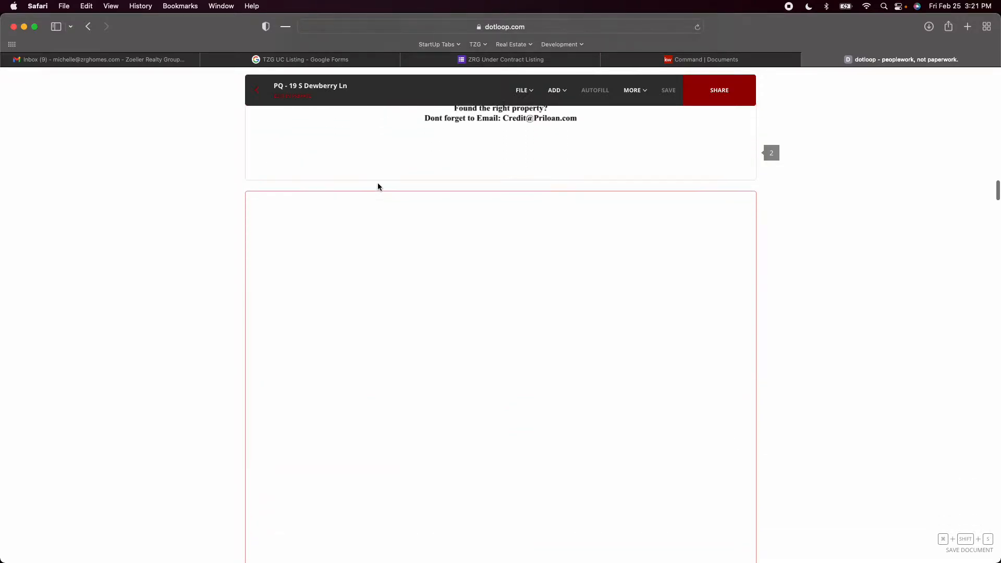
scroll(378, 186, "down", 5)
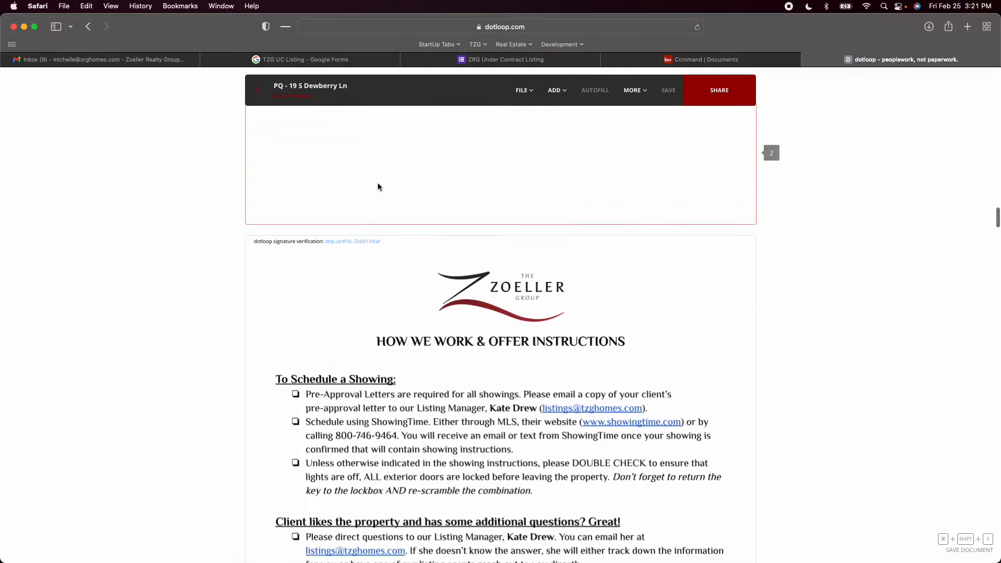
Examine the disclosures packet, including the offer instructions, residential property disclosure pages, initials and seller and buyer acknowledgement signatures
scroll(378, 187, "down", 3)
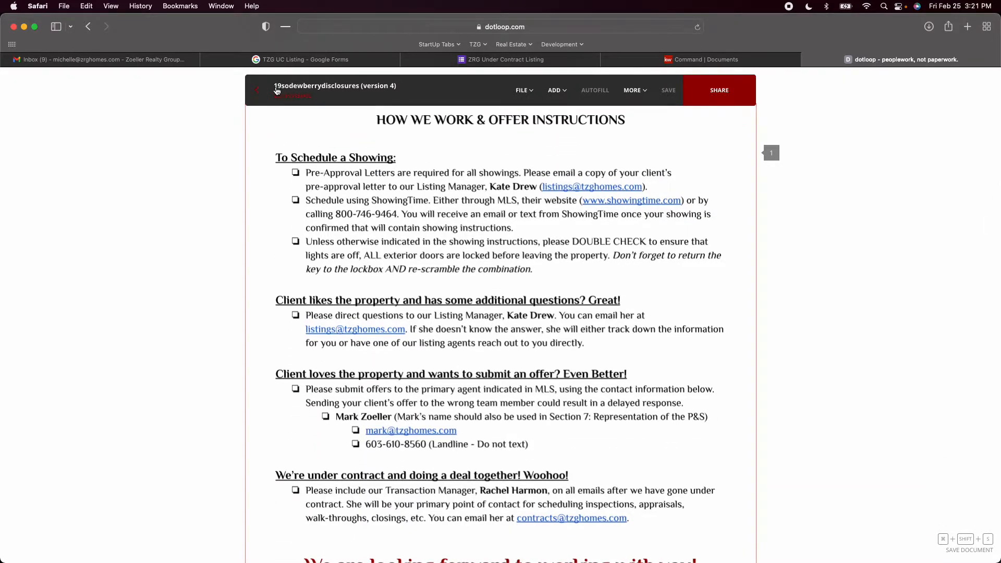
scroll(438, 197, "down", 8)
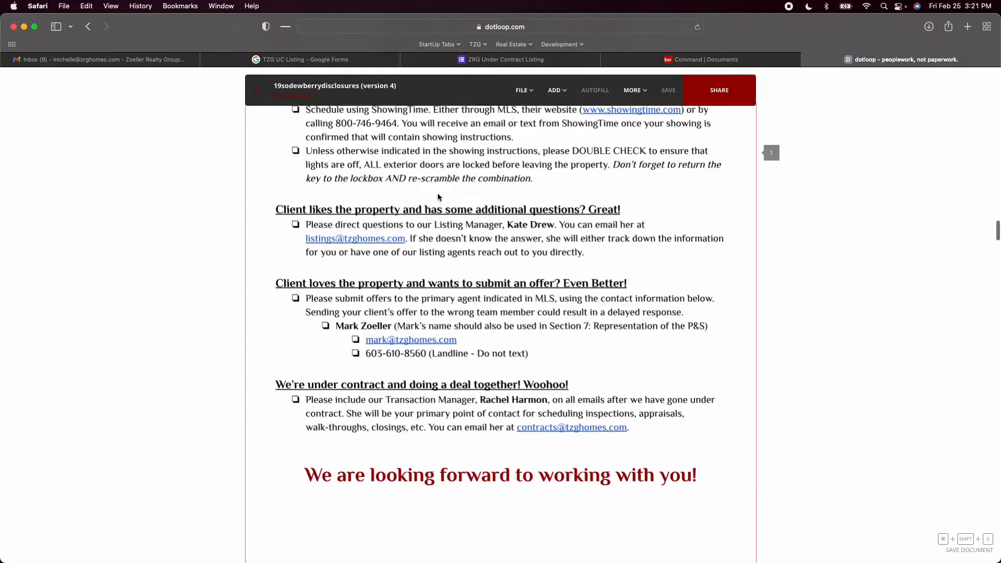
scroll(438, 197, "up", 5)
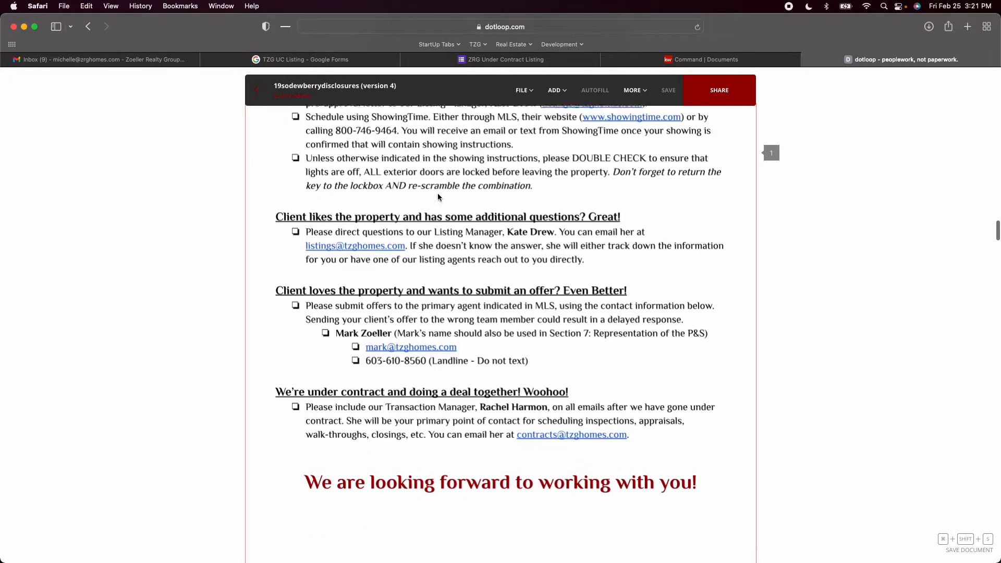
scroll(438, 197, "down", 6)
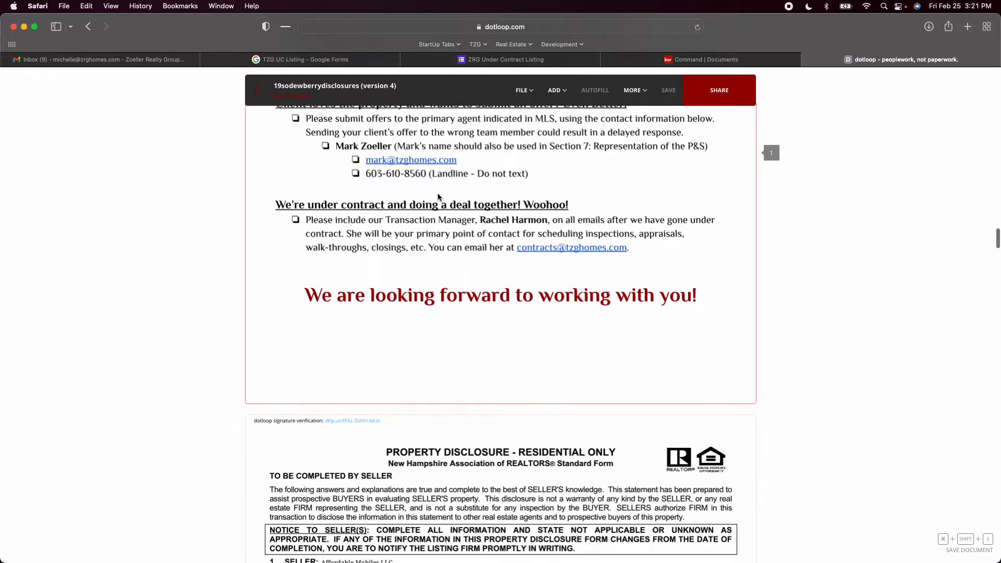
scroll(438, 197, "down", 6)
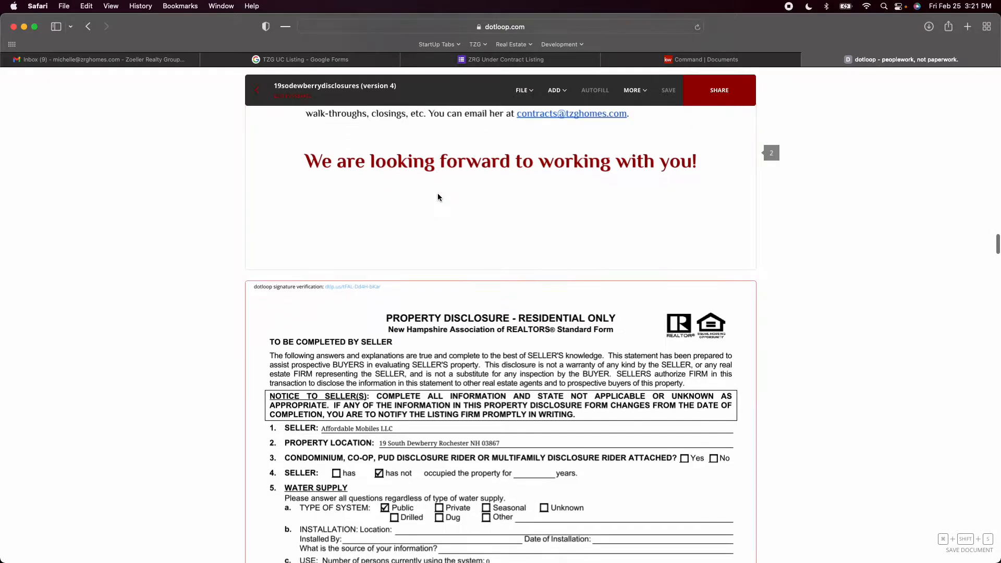
scroll(438, 197, "down", 20)
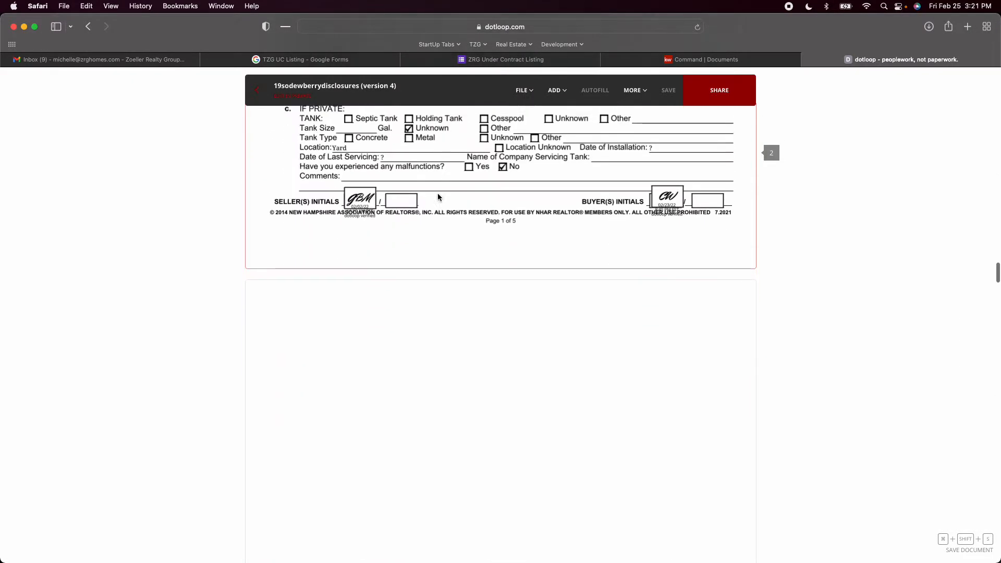
scroll(438, 197, "down", 20)
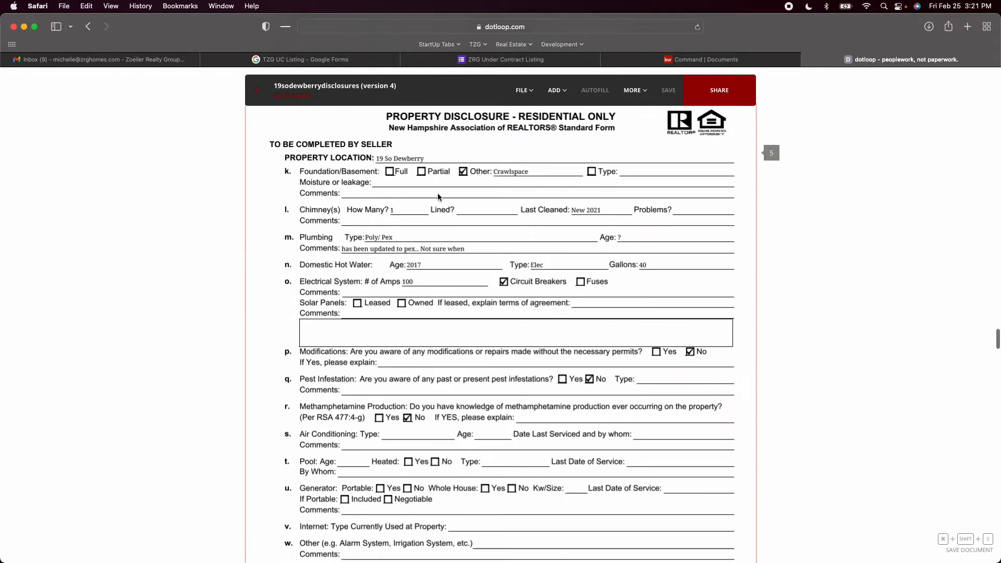
scroll(438, 197, "down", 15)
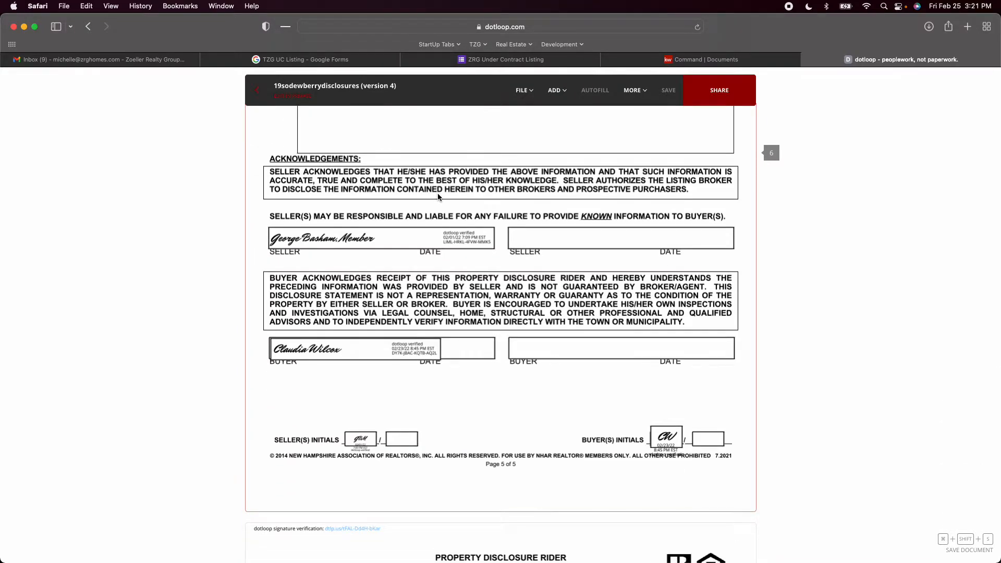
Rename the purchase and sales agreement document as "Executed PSA -" followed by the property's short street address
scroll(438, 197, "down", 20)
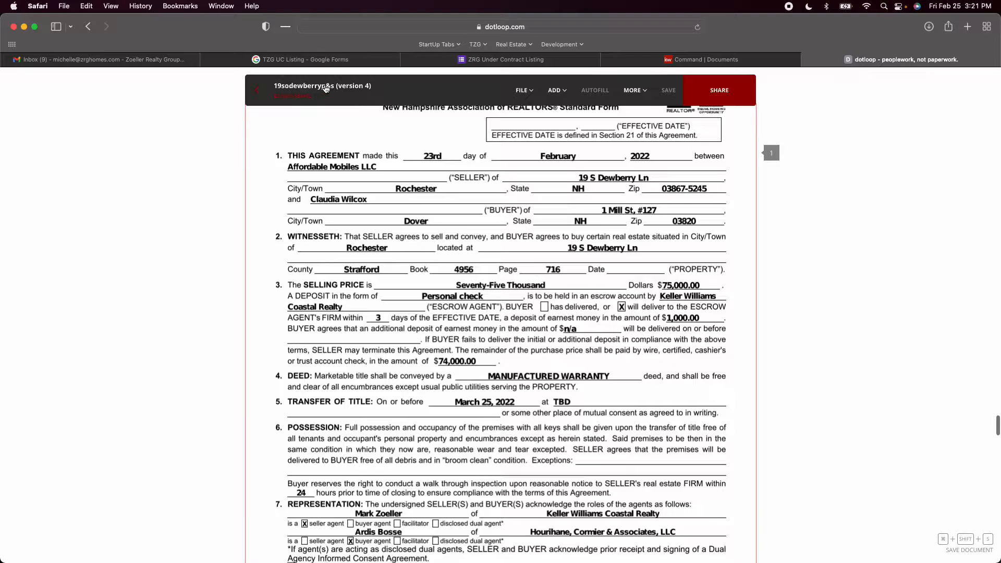
left_click(333, 89)
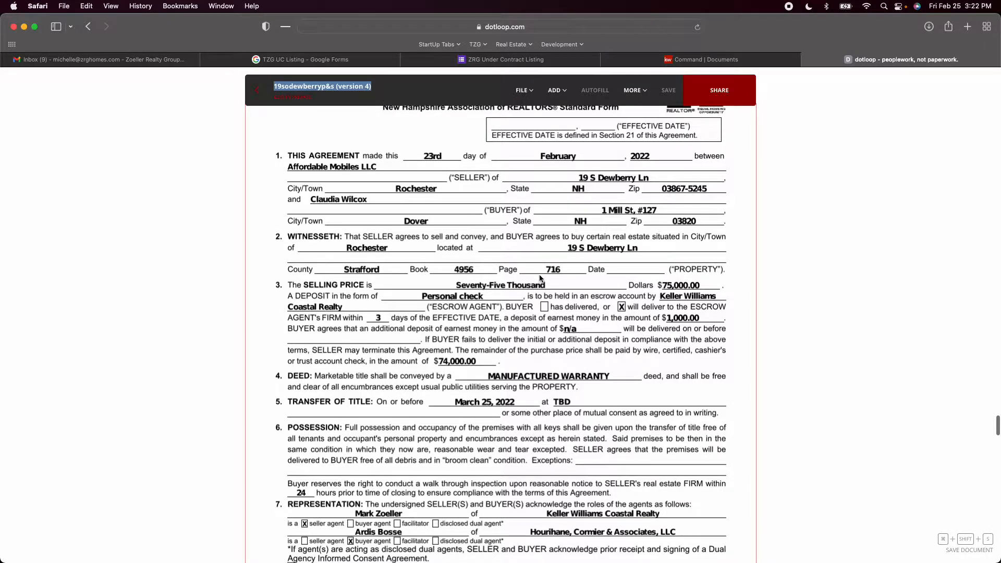
type("Executed PSA -")
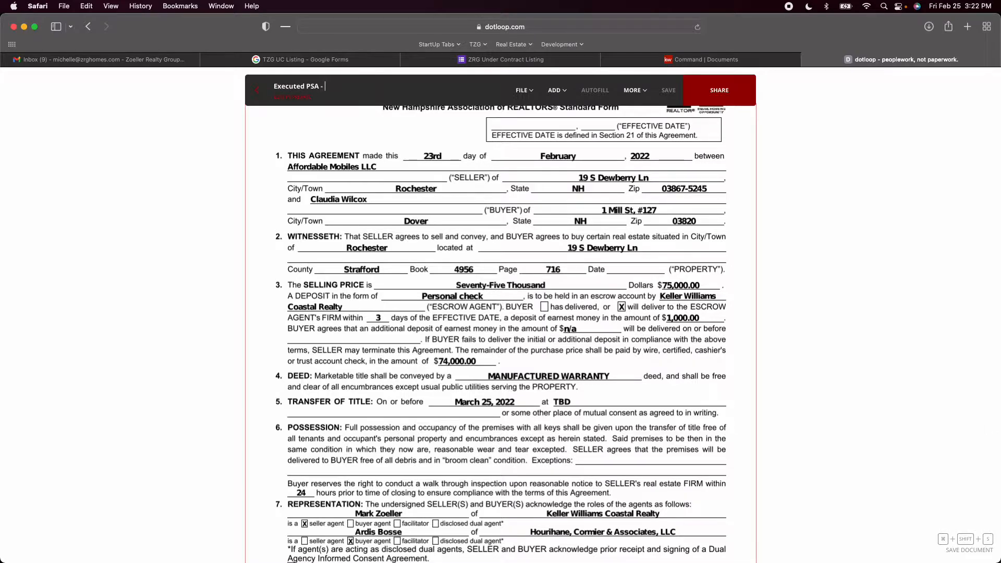
key("Return")
Return to the loop's document list and open the disclosures (version 4) PDF on its own
scroll(553, 265, "down", 15)
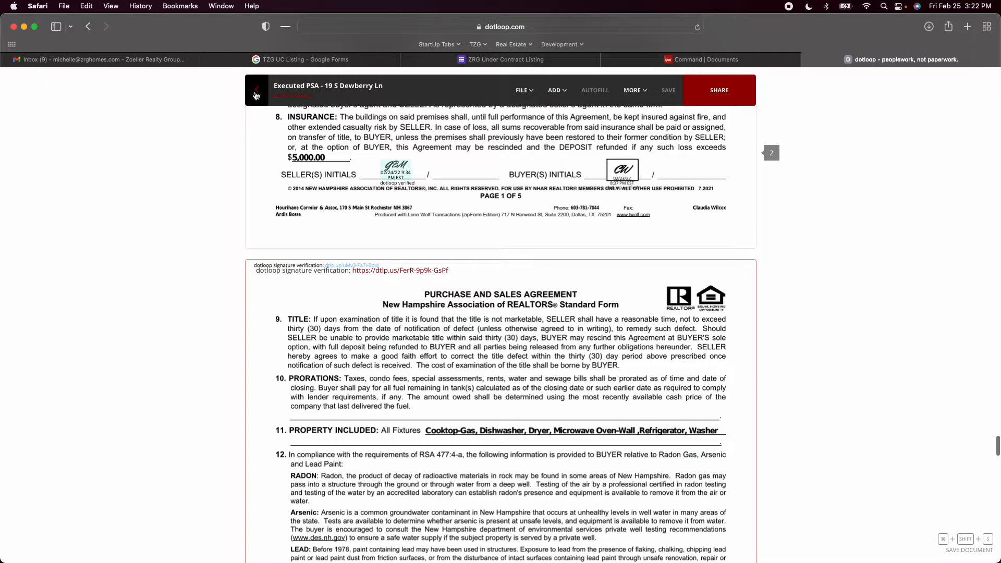
left_click(257, 96)
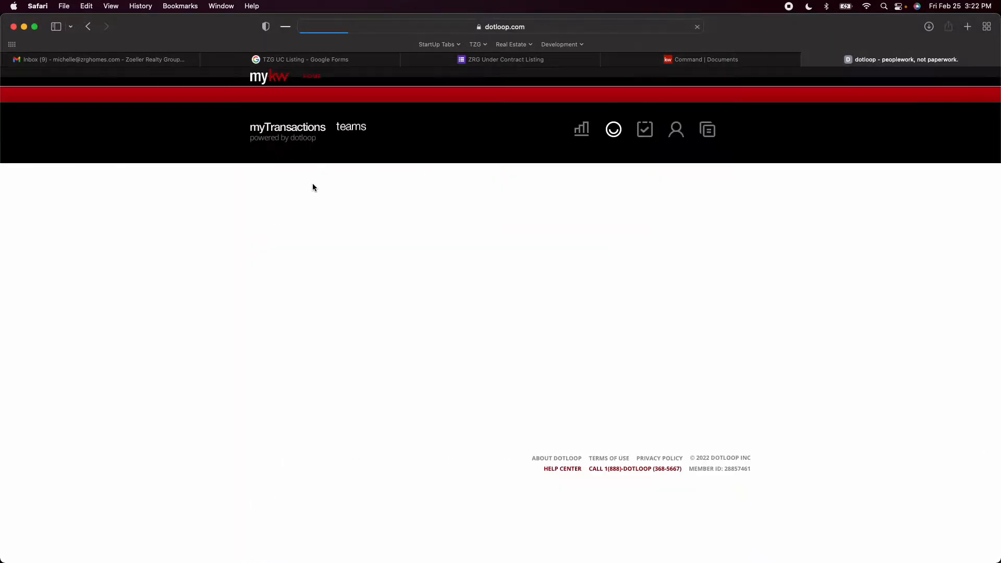
scroll(425, 276, "down", 1)
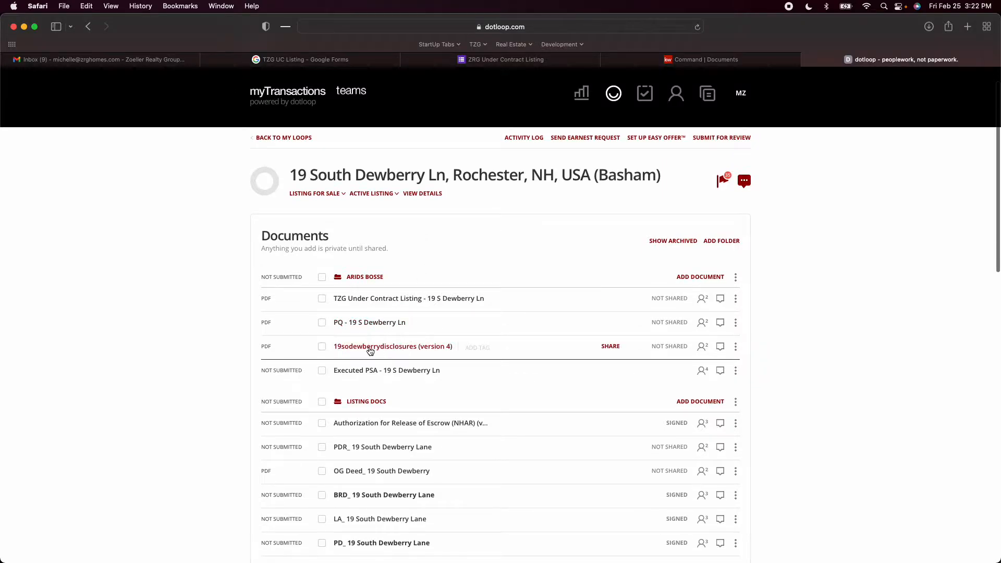
left_click(378, 348)
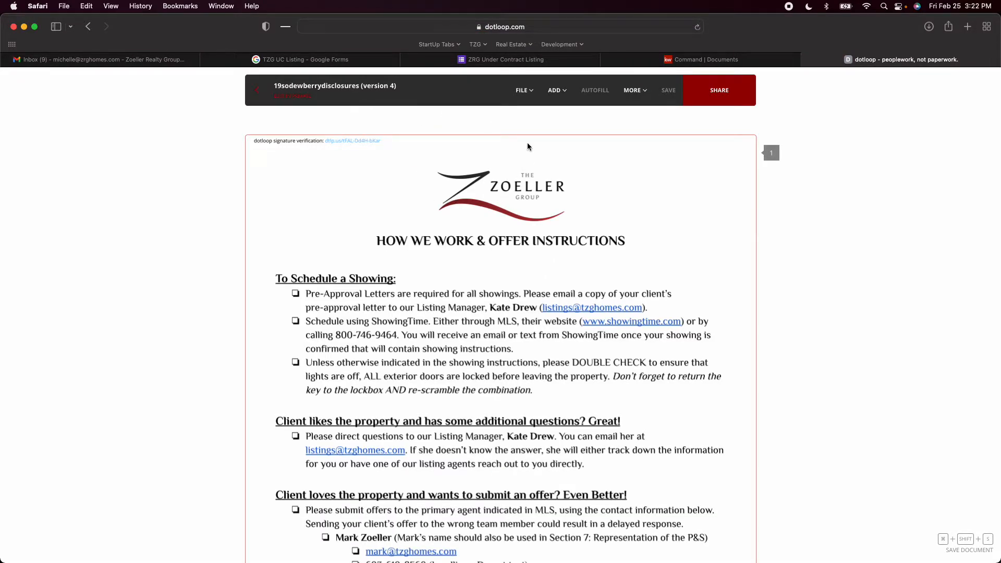
Check the disclosures PDF for its separate forms, and set up a split of the document into 3 files
scroll(531, 230, "down", 6)
scroll(532, 230, "down", 12)
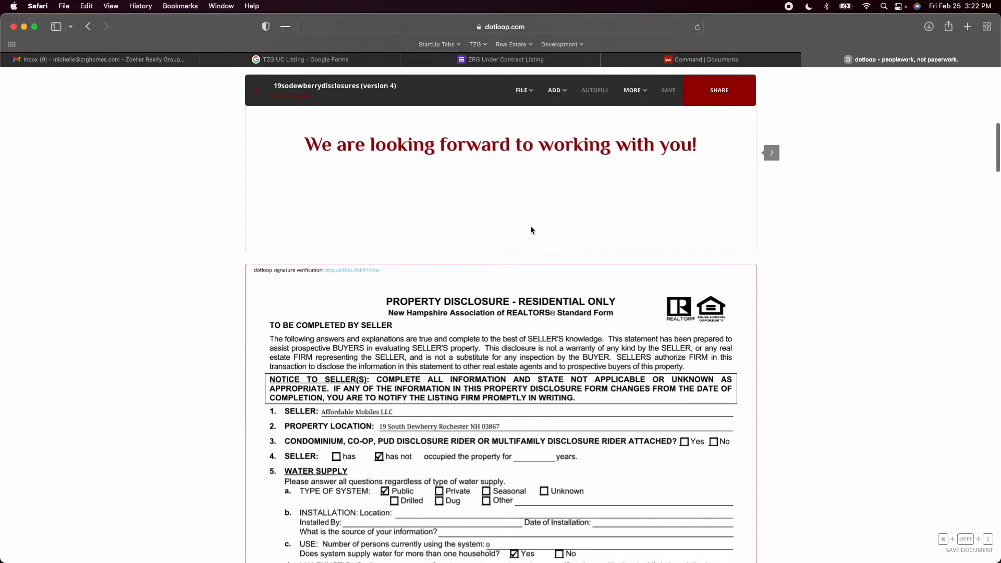
scroll(531, 230, "down", 15)
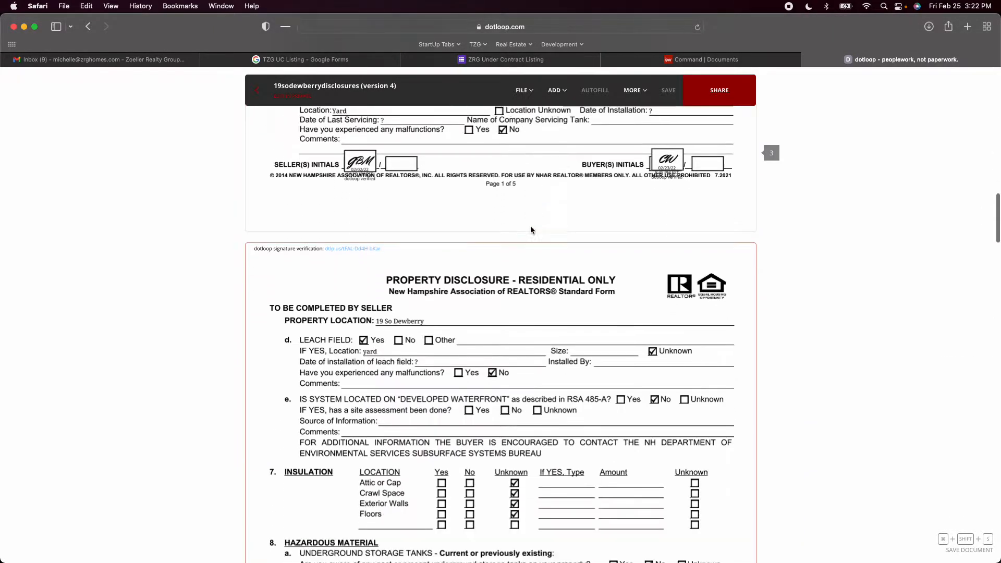
scroll(531, 229, "down", 20)
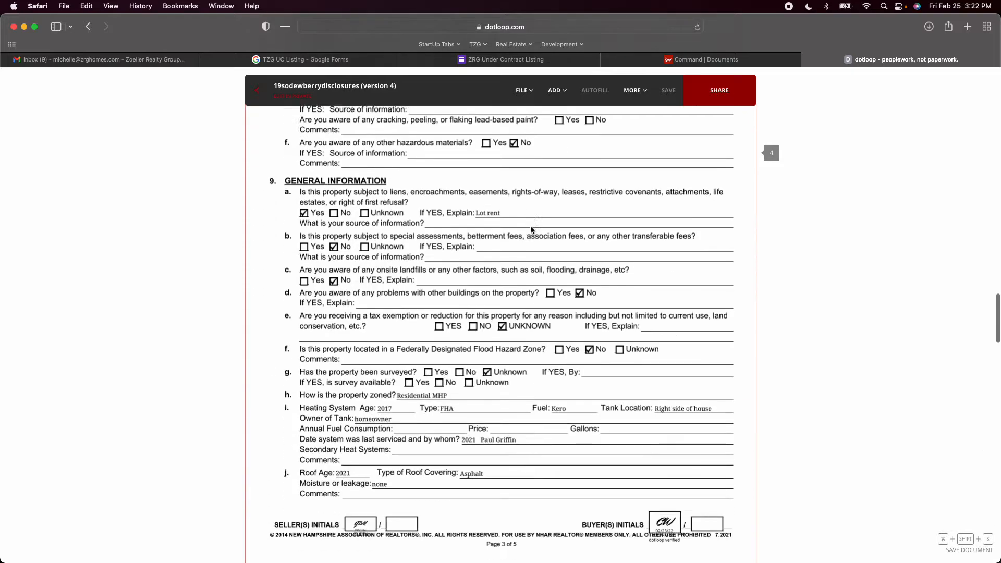
scroll(531, 230, "down", 12)
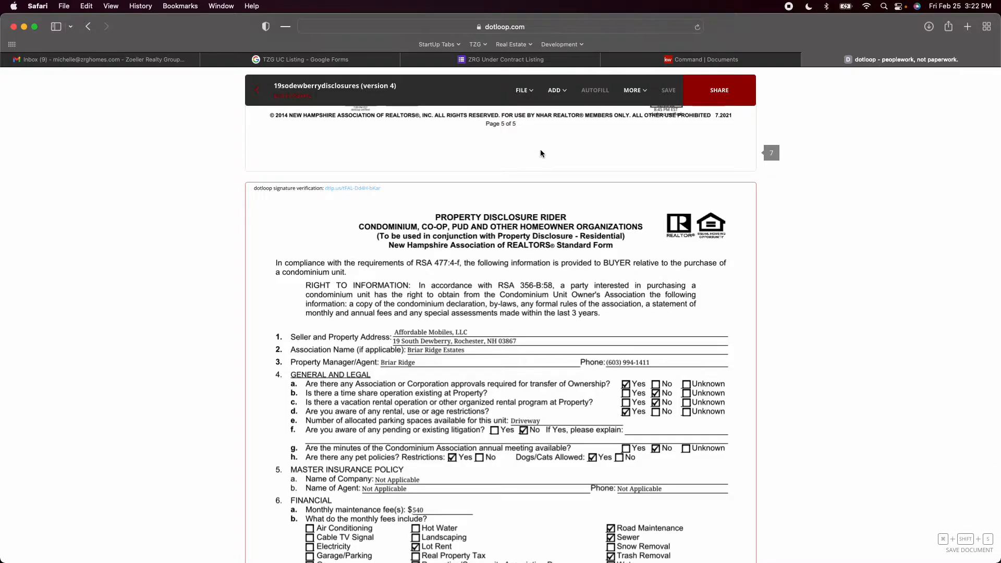
left_click(537, 102)
mouse_move(523, 94)
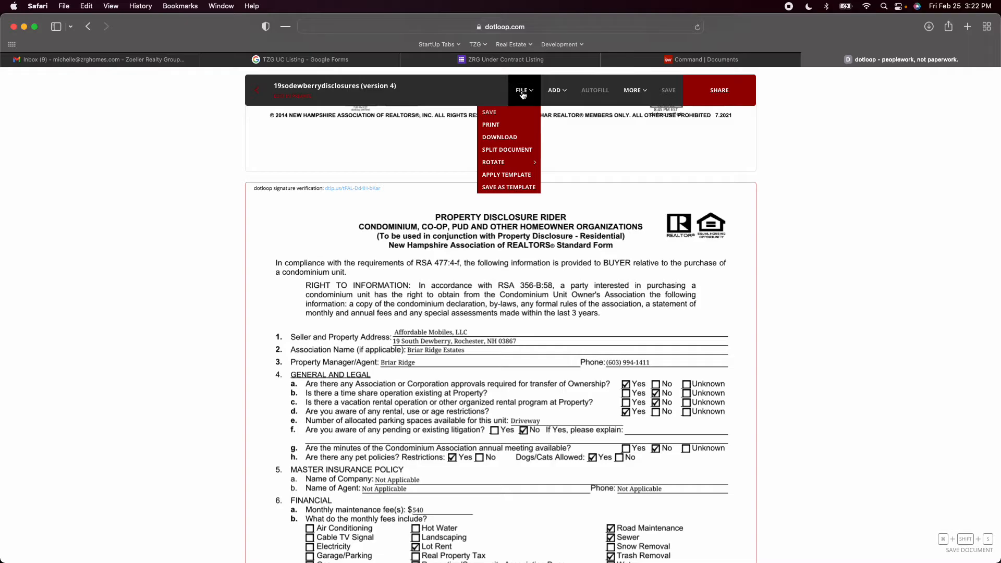
left_click(520, 152)
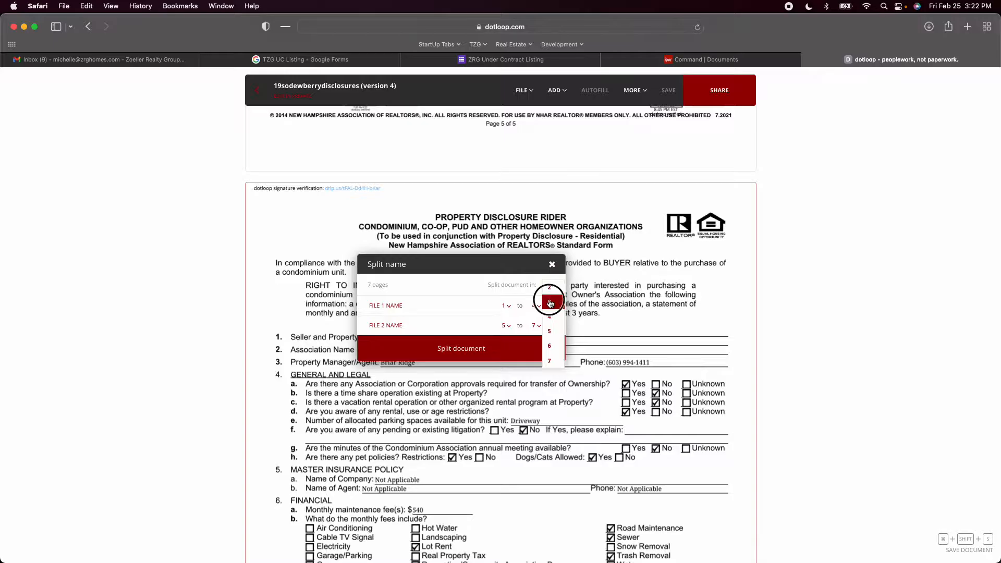
left_click(549, 301)
Name the first split file "Archive" and limit it to page 1, the offer instructions page
scroll(639, 342, "up", 10)
scroll(640, 344, "up", 15)
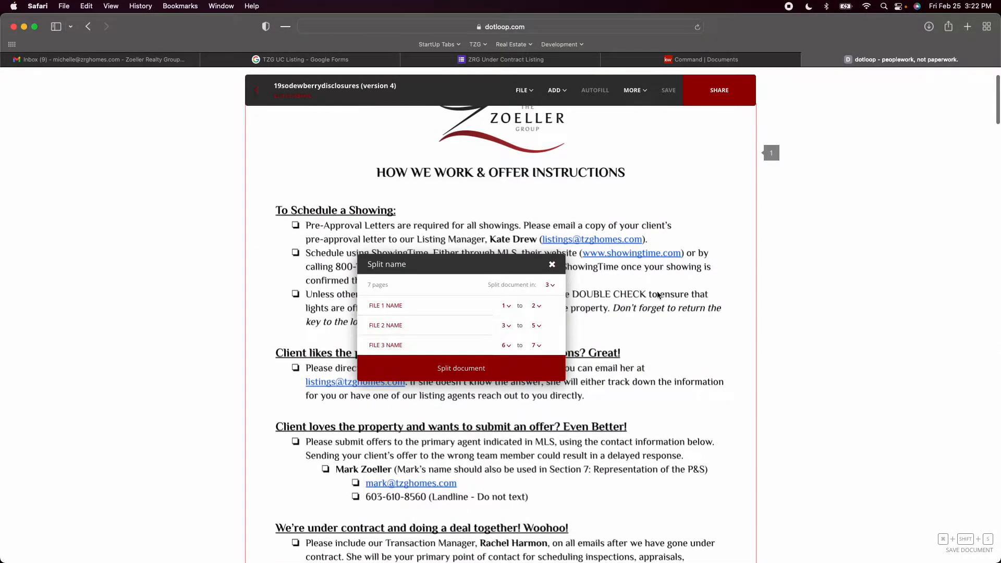
left_click(472, 313)
type("Archi")
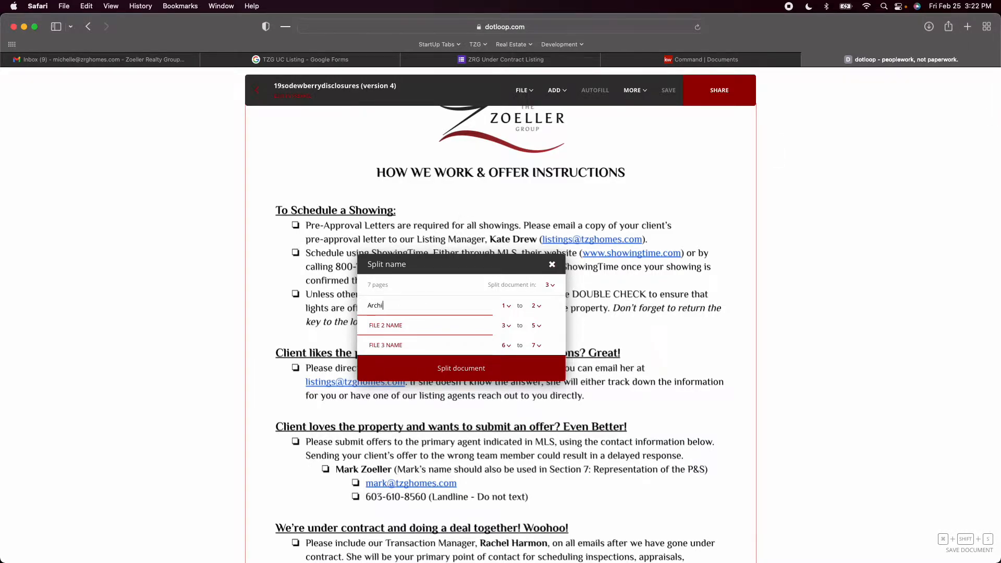
type("ve")
left_click(539, 309)
left_click(540, 313)
Set the second split file to pages 2 to 6, the property disclosure, and name it "PD -" followed by the property's short street address
scroll(622, 291, "down", 15)
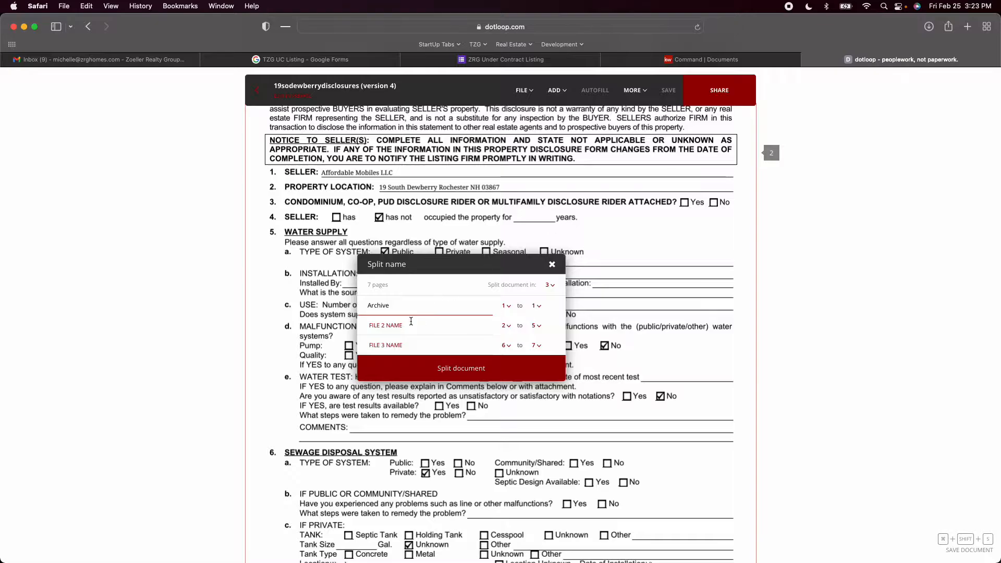
left_click(411, 322)
scroll(696, 273, "down", 5)
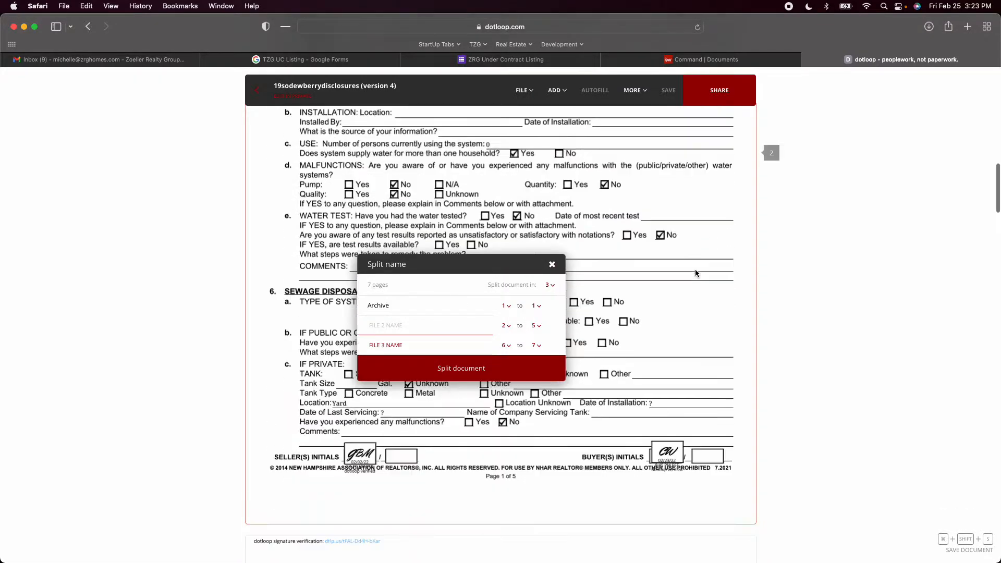
scroll(696, 273, "down", 20)
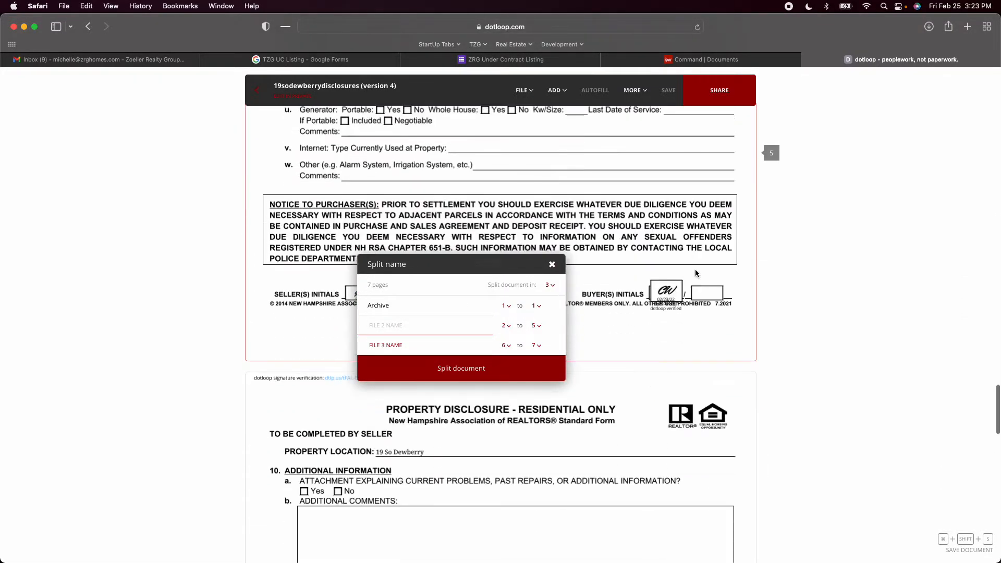
scroll(696, 273, "down", 6)
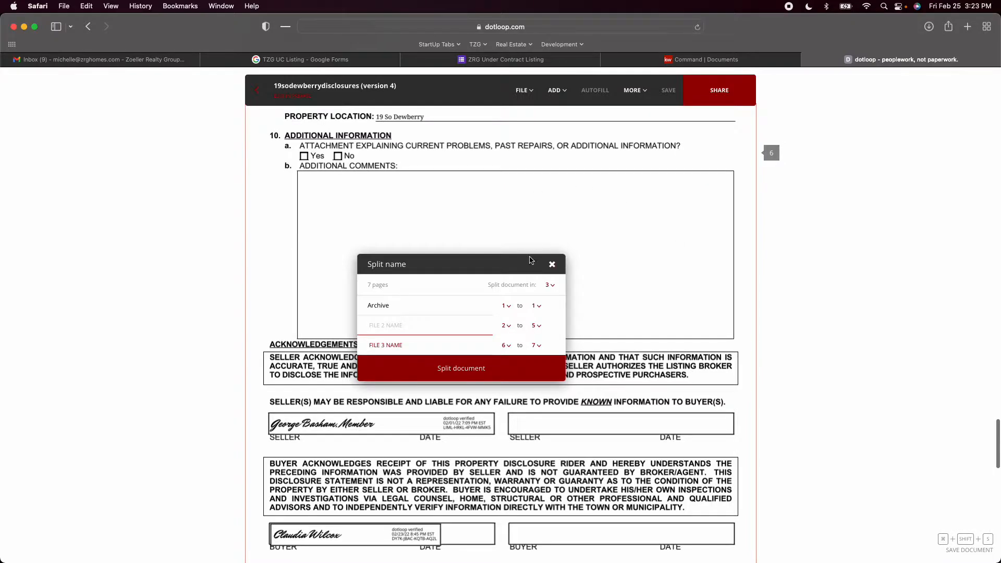
left_click(536, 325)
left_click(537, 384)
left_click(441, 329)
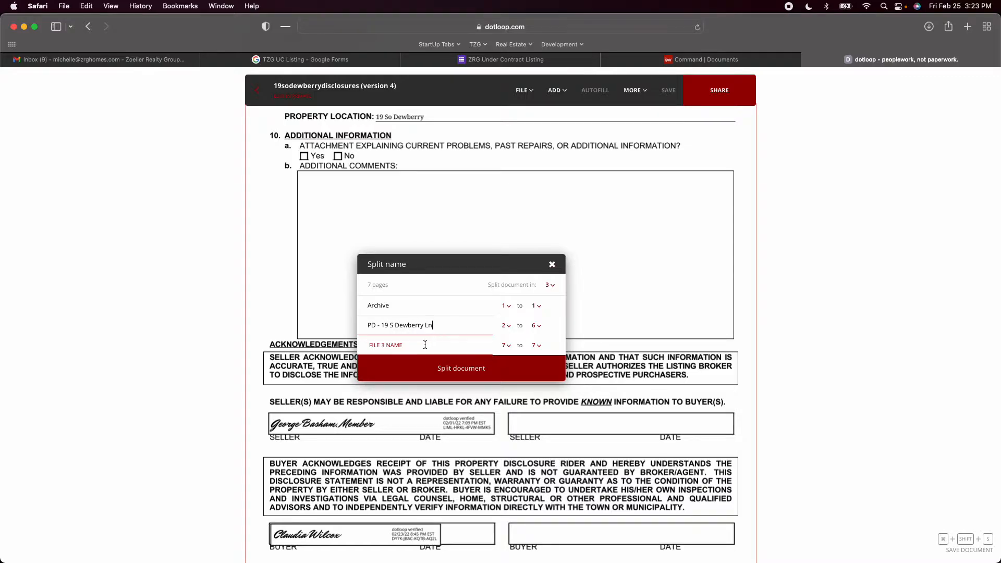
Check the property disclosure rider on page 7 and name the third split file "PDR -" followed by the property's short street address
left_click(427, 345)
scroll(621, 309, "down", 5)
scroll(621, 309, "down", 3)
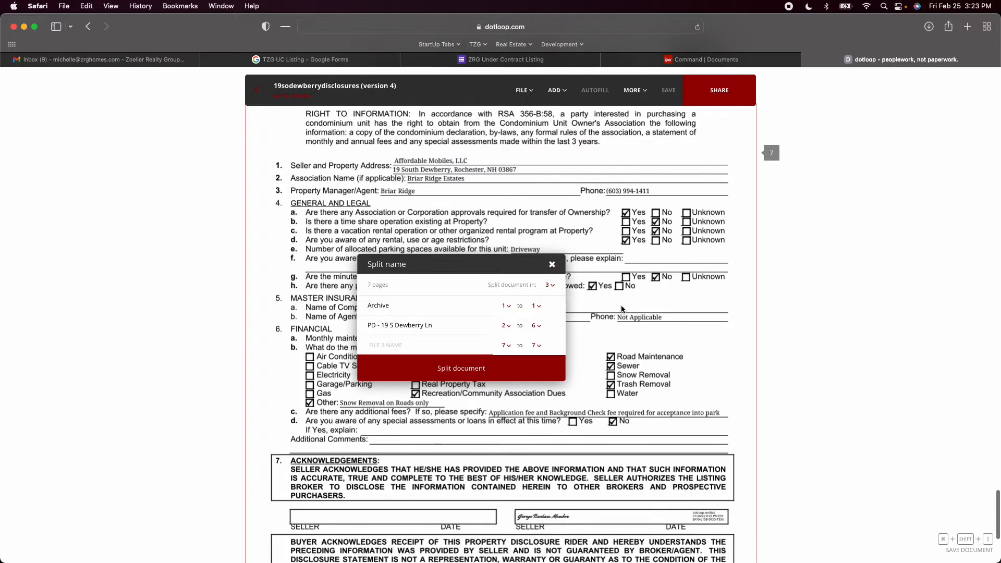
scroll(621, 309, "up", 2)
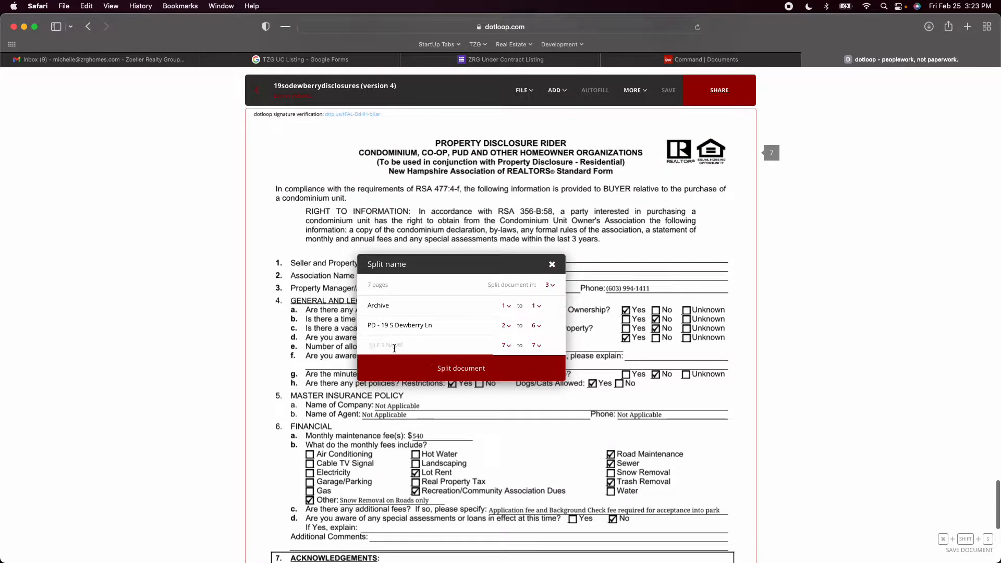
type("PDR")
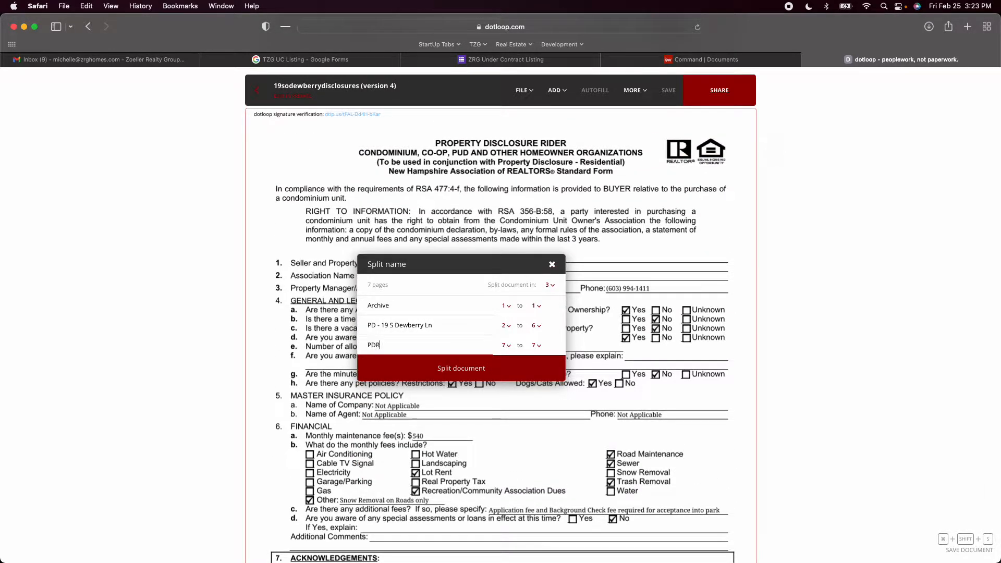
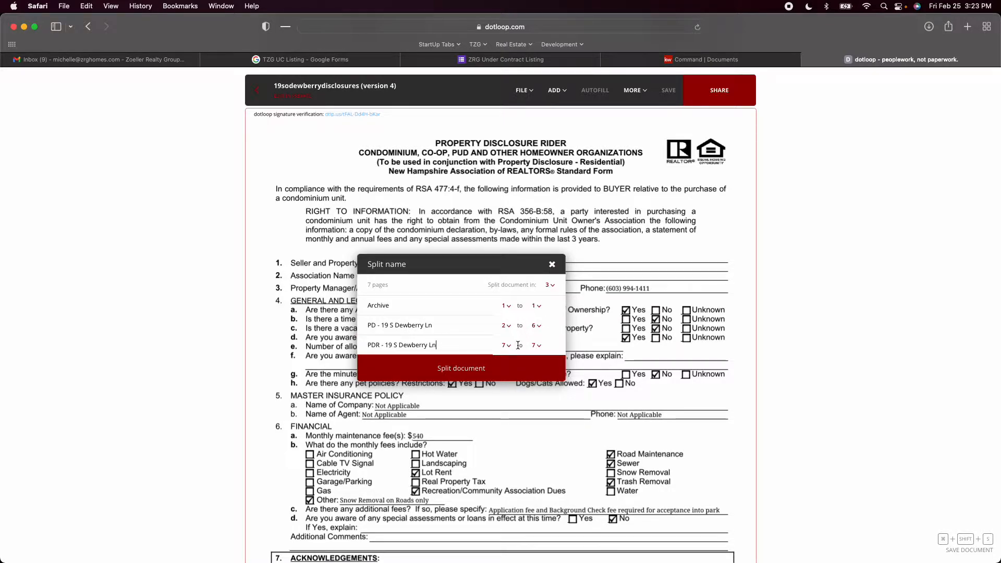
Split the disclosures document into the three named files, retrying the PDR file's import before finishing
left_click(464, 371)
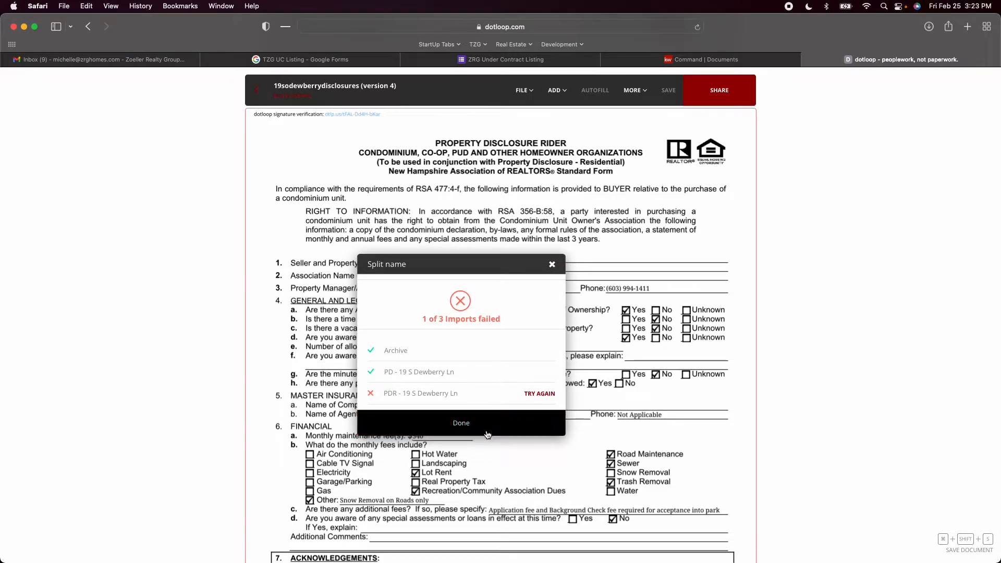
left_click(538, 395)
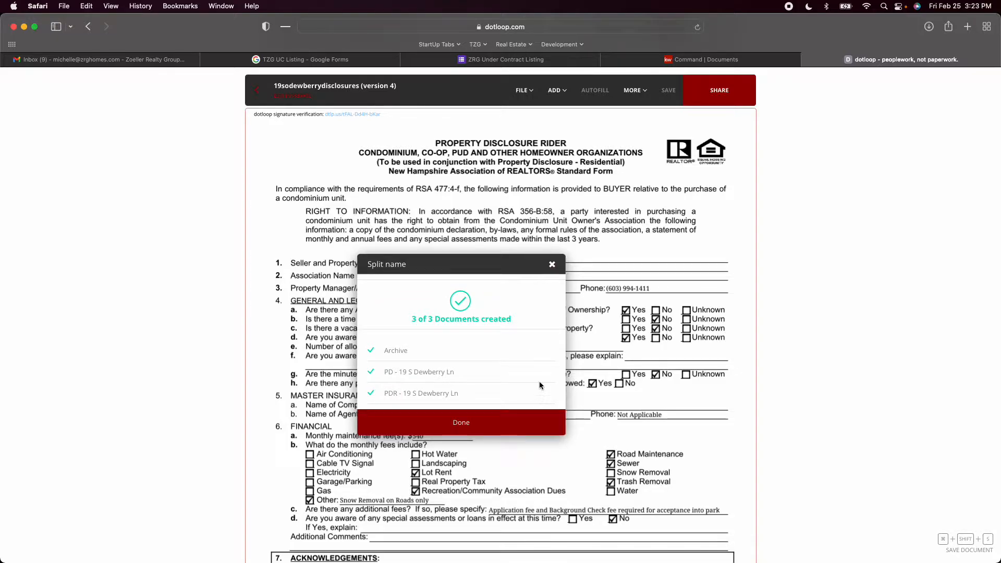
left_click(488, 418)
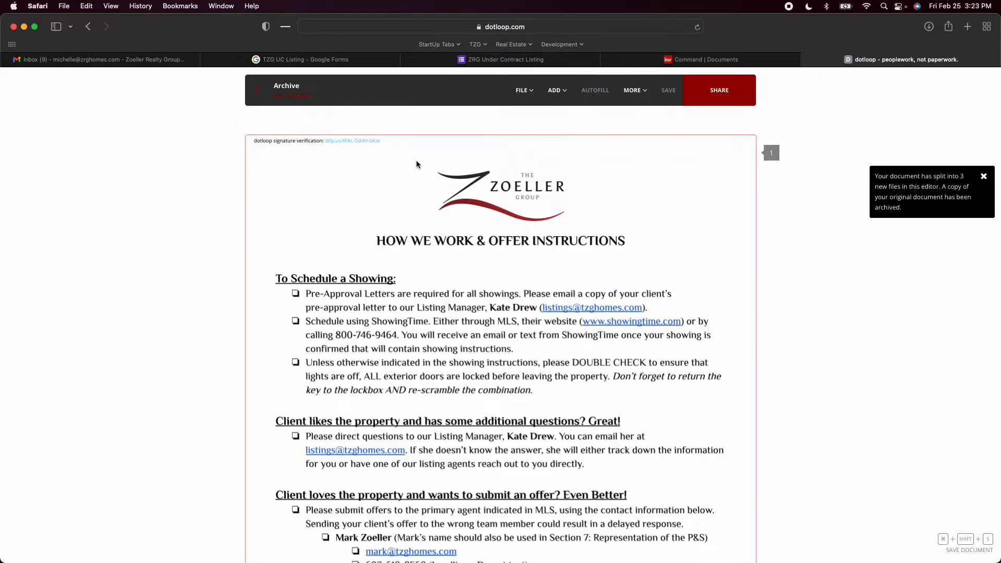
Look through the newly split documents and return to the loop's document list
scroll(475, 228, "down", 5)
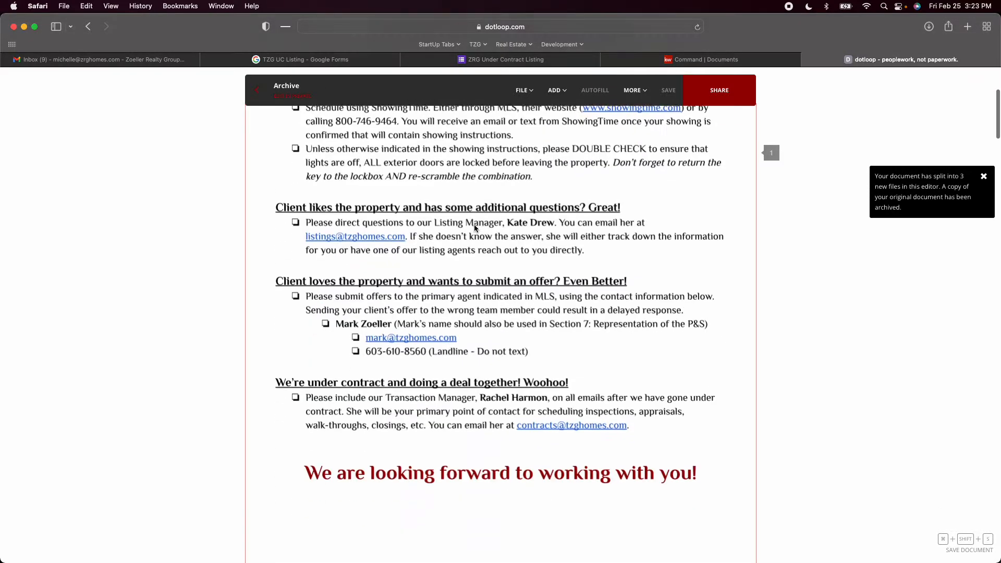
scroll(474, 228, "down", 20)
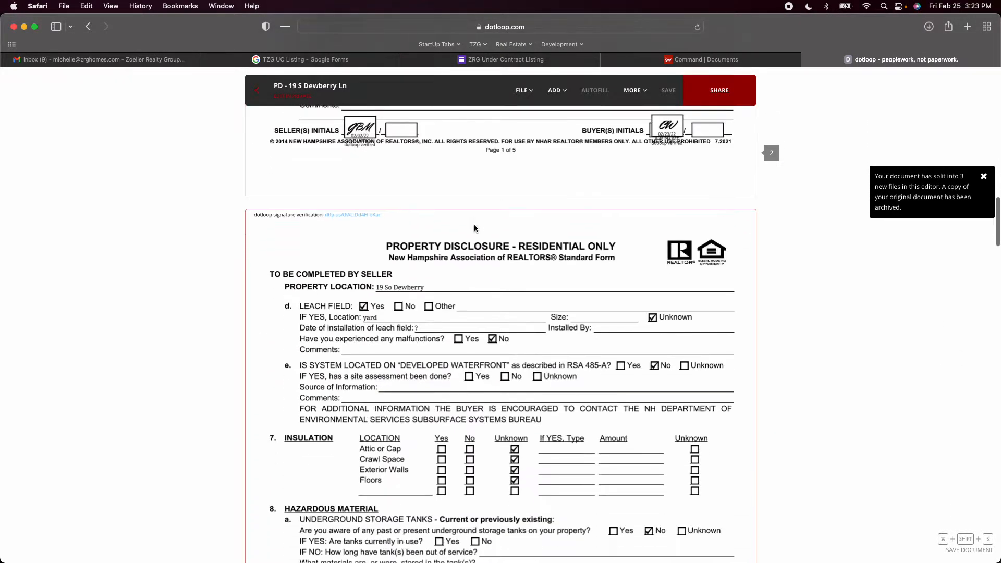
scroll(474, 228, "down", 1)
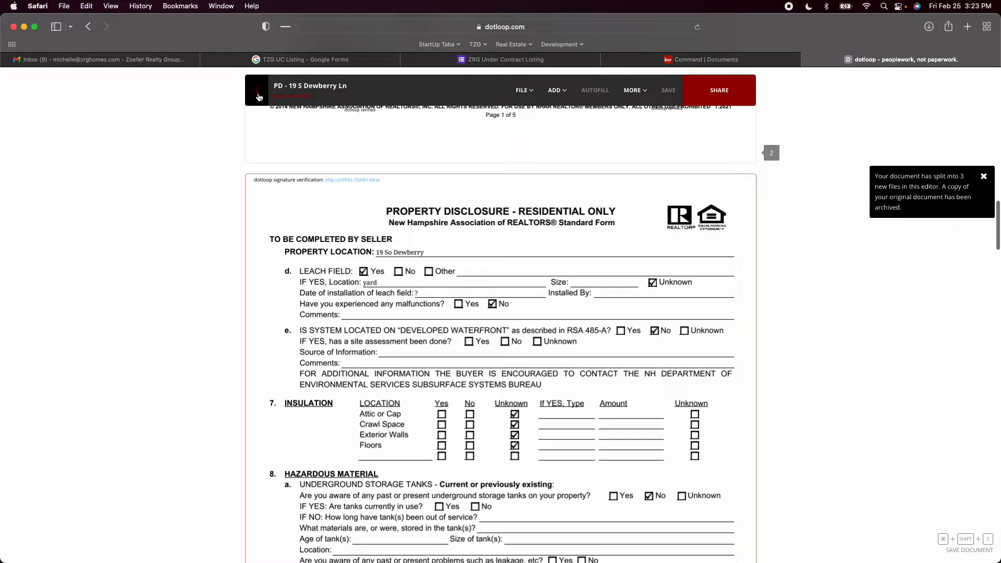
left_click(258, 96)
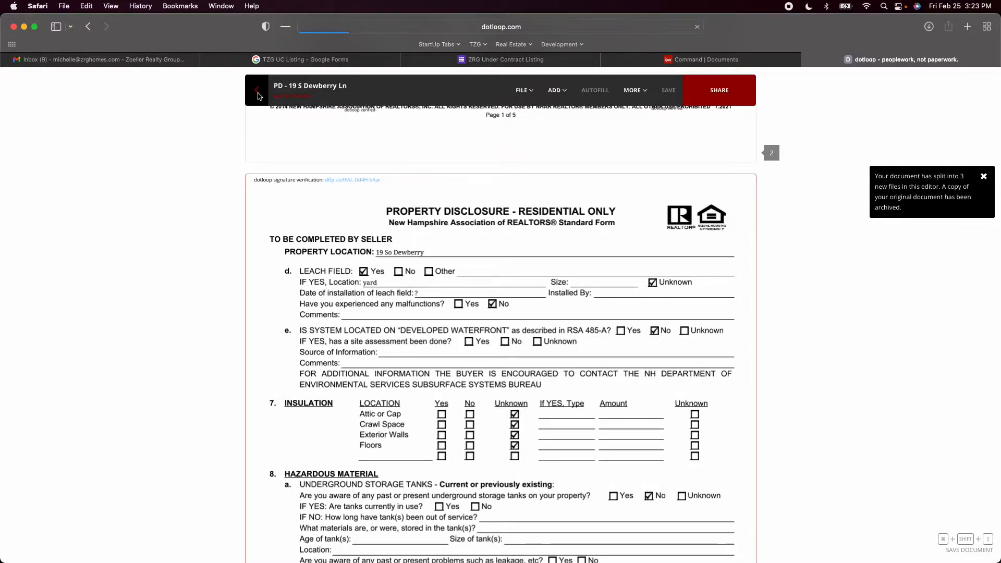
scroll(473, 180, "down", 1)
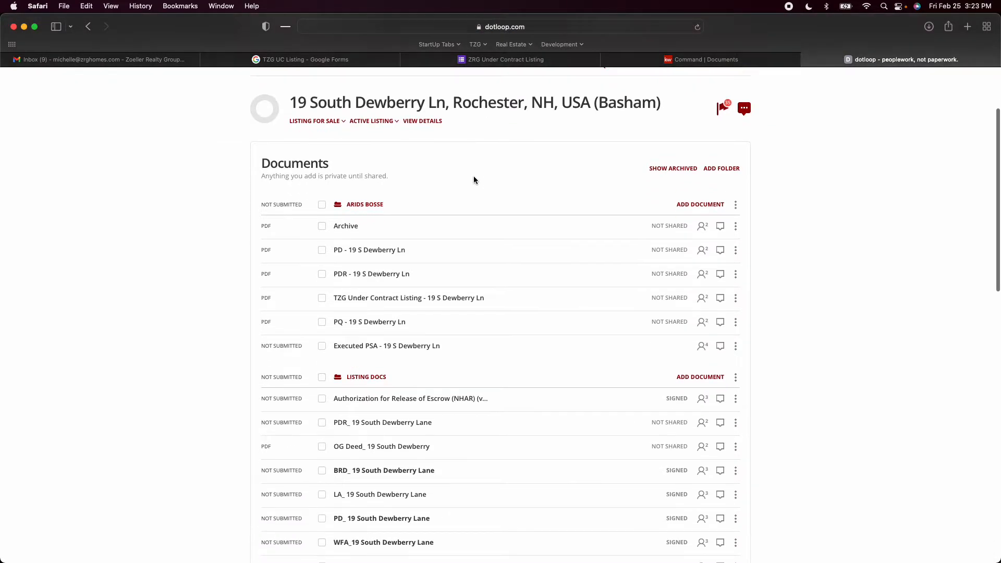
Show and re-hide the loop's archived documents, and archive the split-off document named "Archive"
left_click(674, 169)
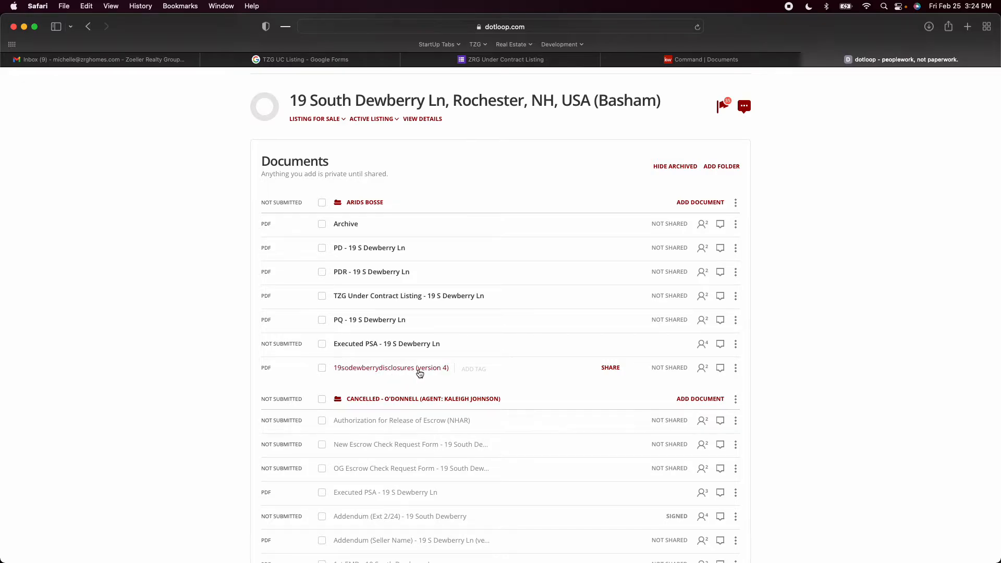
left_click(674, 166)
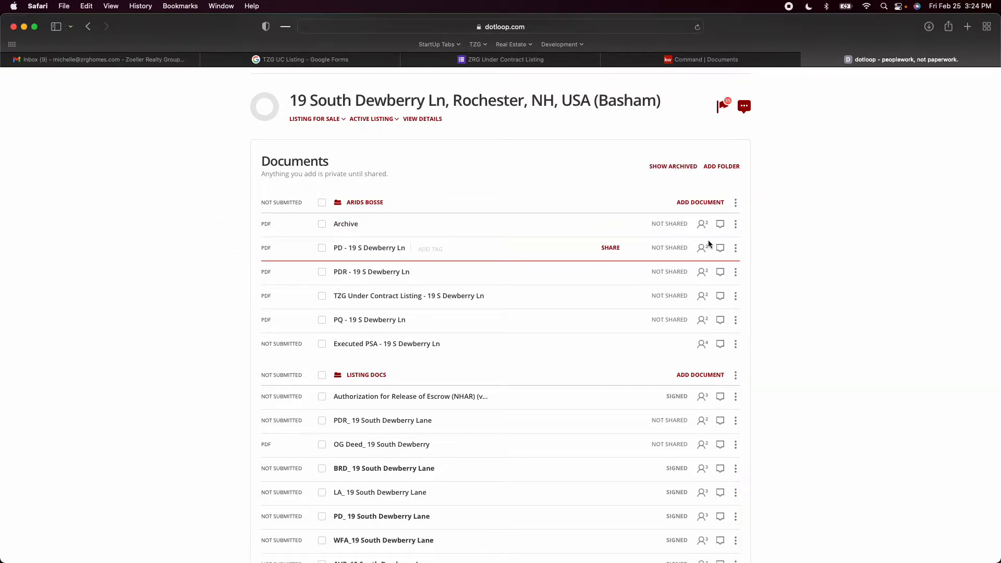
left_click(735, 226)
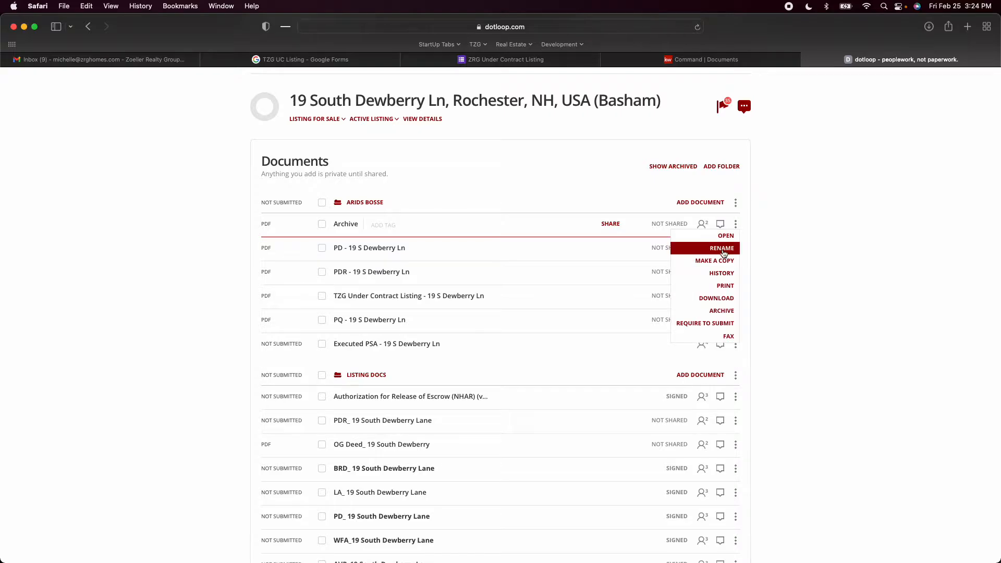
left_click(721, 310)
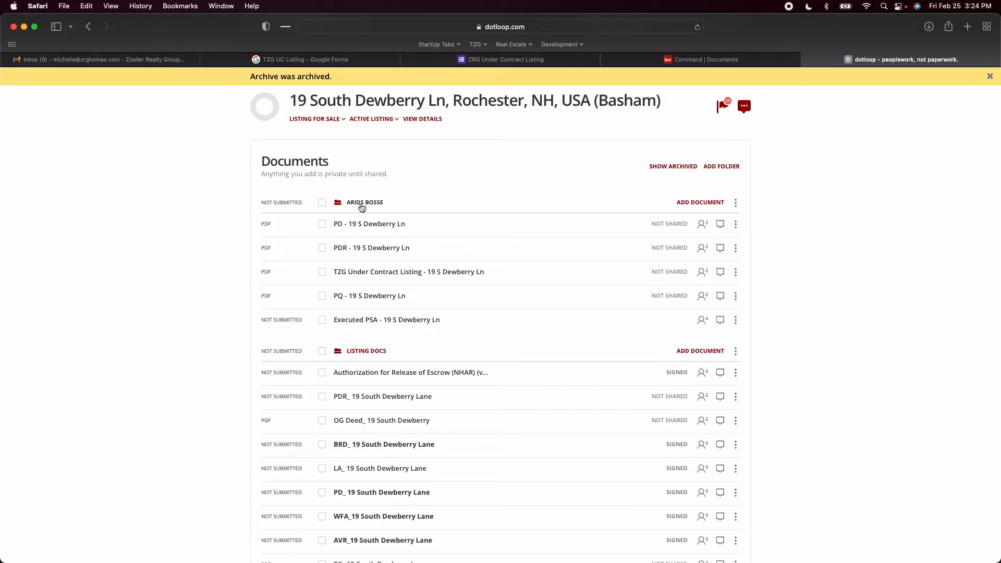
Check the buyer's name in the executed purchase and sales agreement and return to the loop's document list
left_click(371, 321)
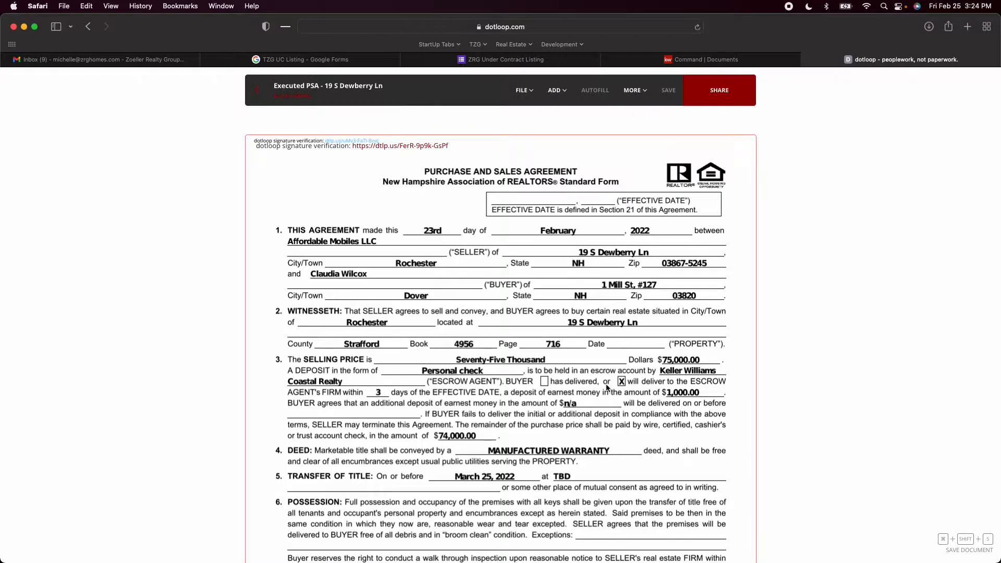
scroll(528, 349, "down", 1)
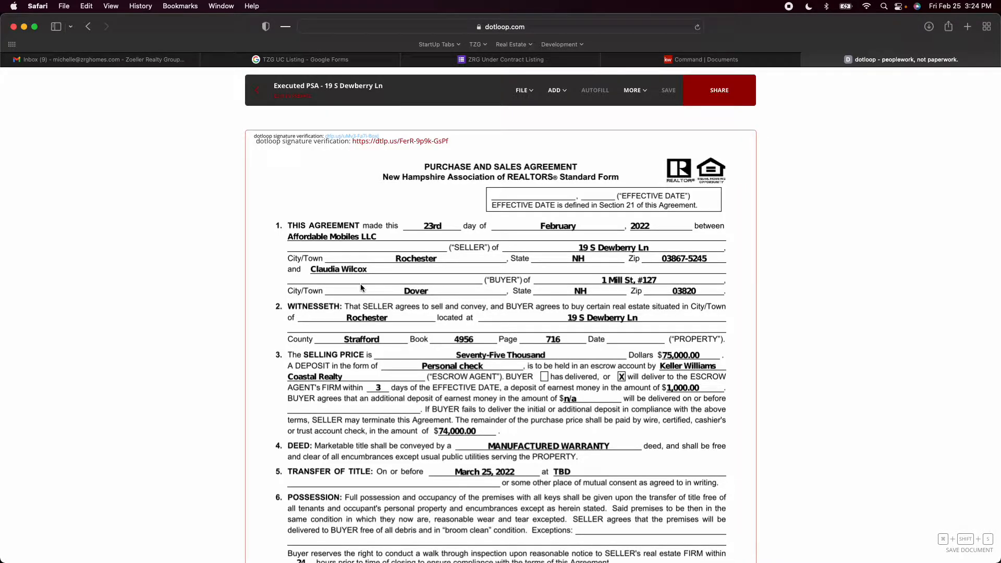
left_click(256, 91)
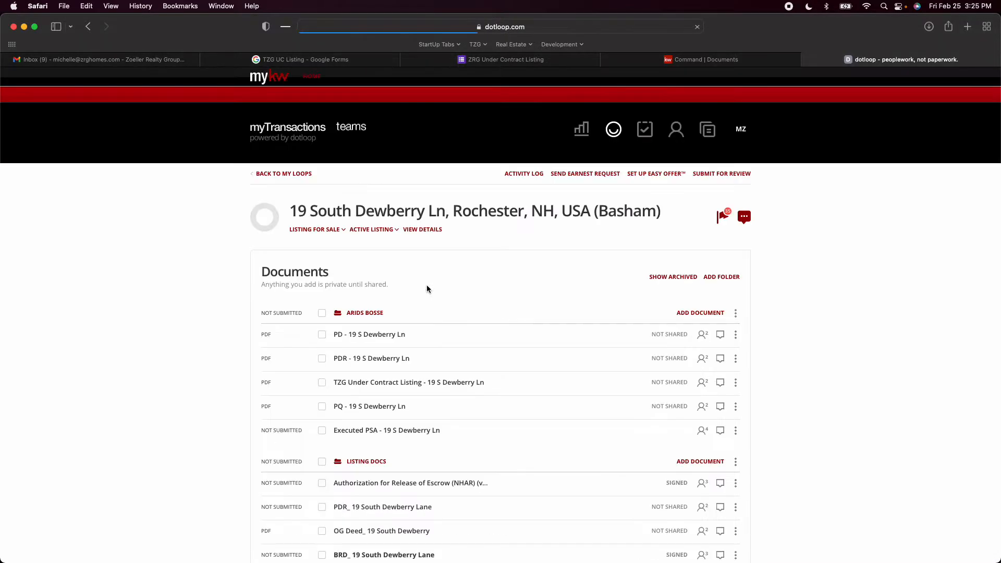
Rename the contract documents folder as "UC -" plus the buyer's last name, followed by "Agent:" and the agent's full name in parentheses
left_click(737, 313)
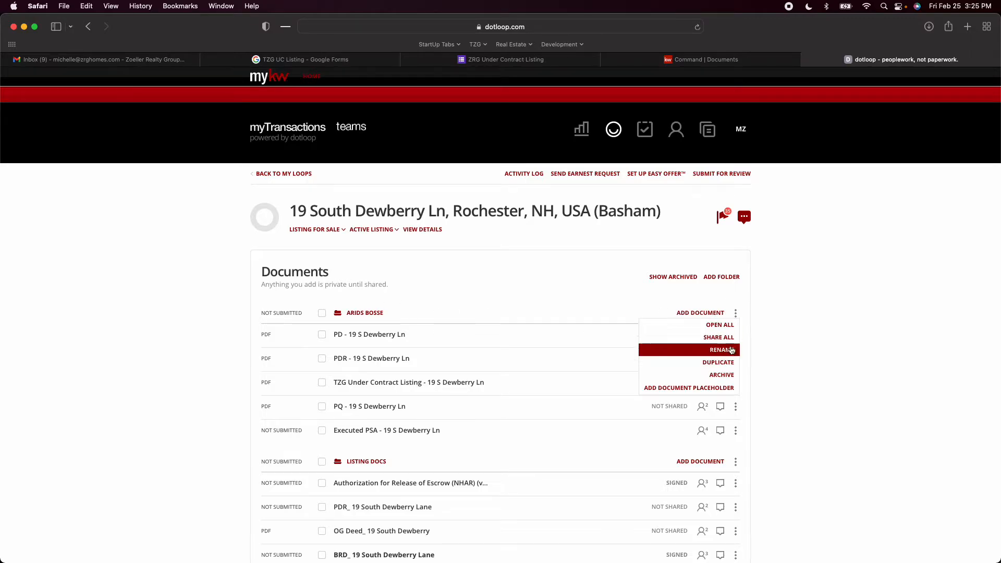
left_click(729, 350)
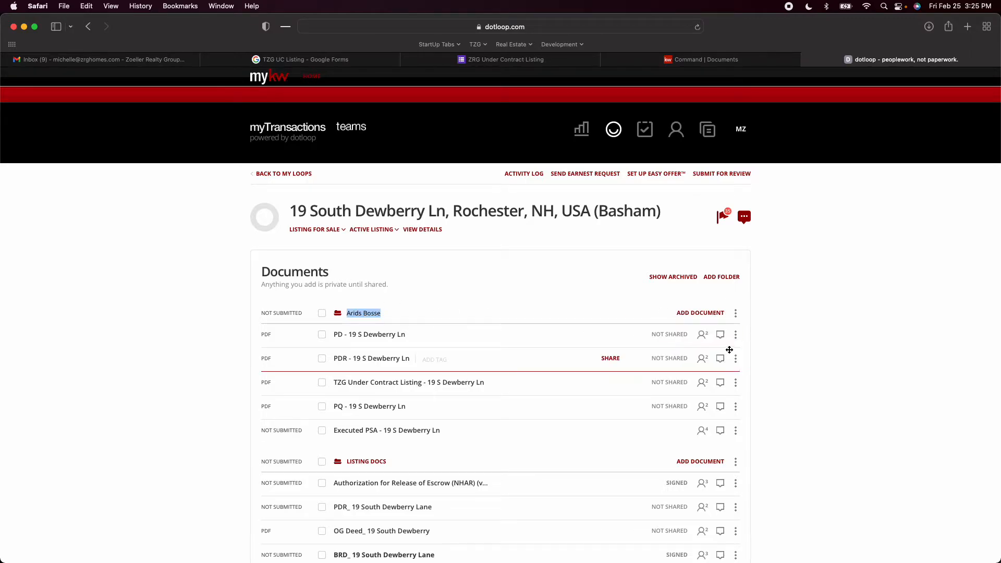
left_click(735, 314)
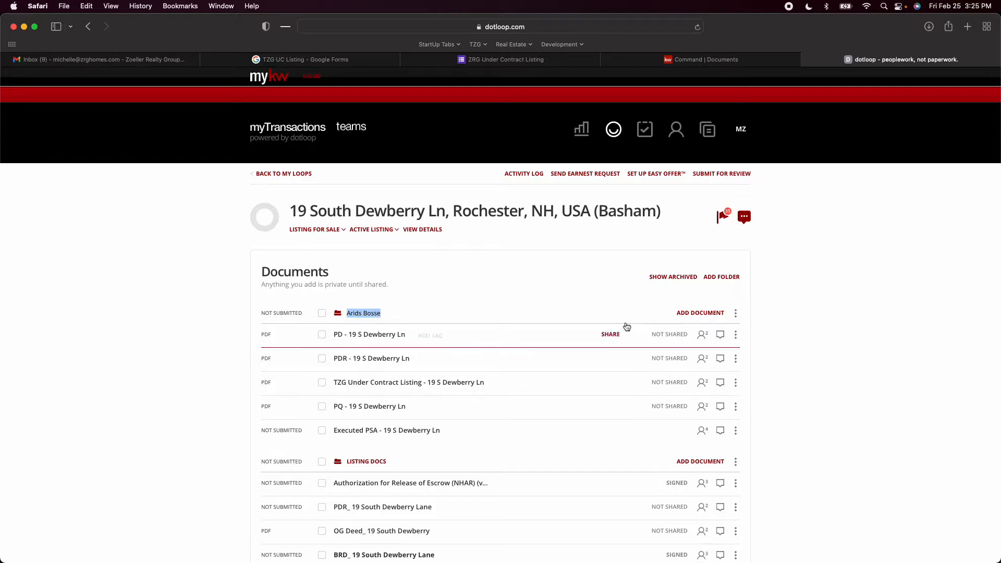
type("UC - Wilcox (Agent:")
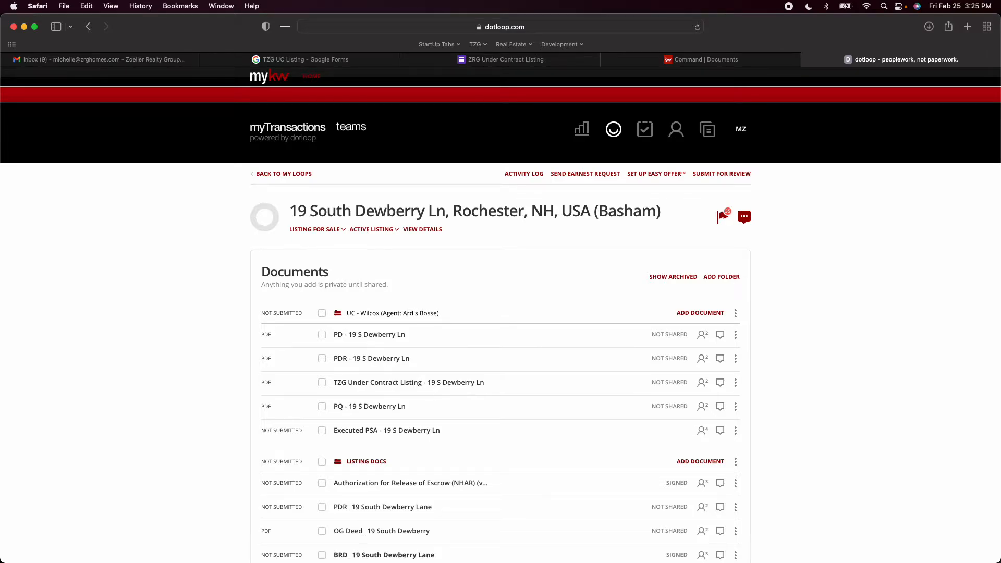
key("Return")
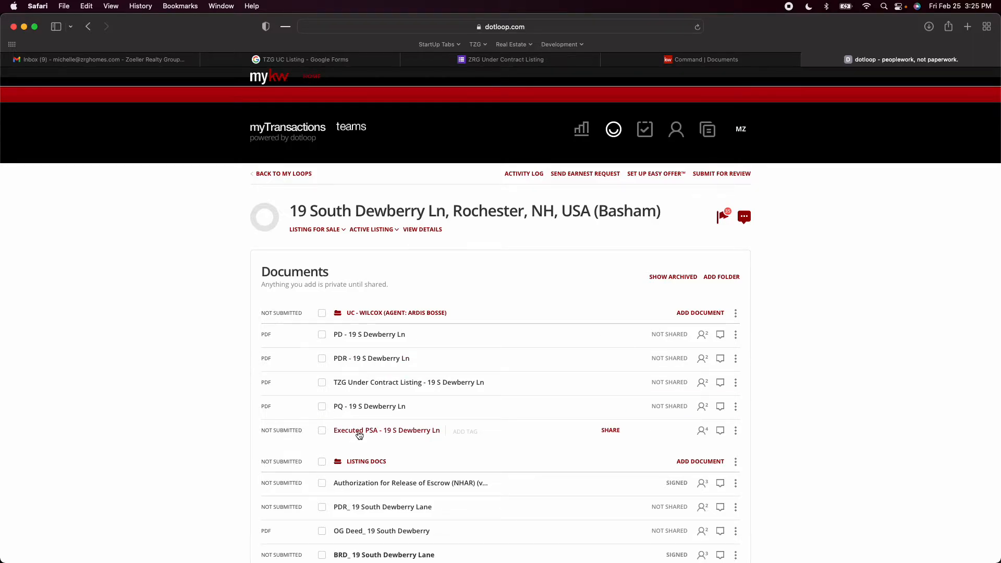
Reorder the under-contract folder so the Executed PSA comes first and the PQ document sits above the TZG Under Contract Listing document
left_click_drag(360, 435, 344, 335)
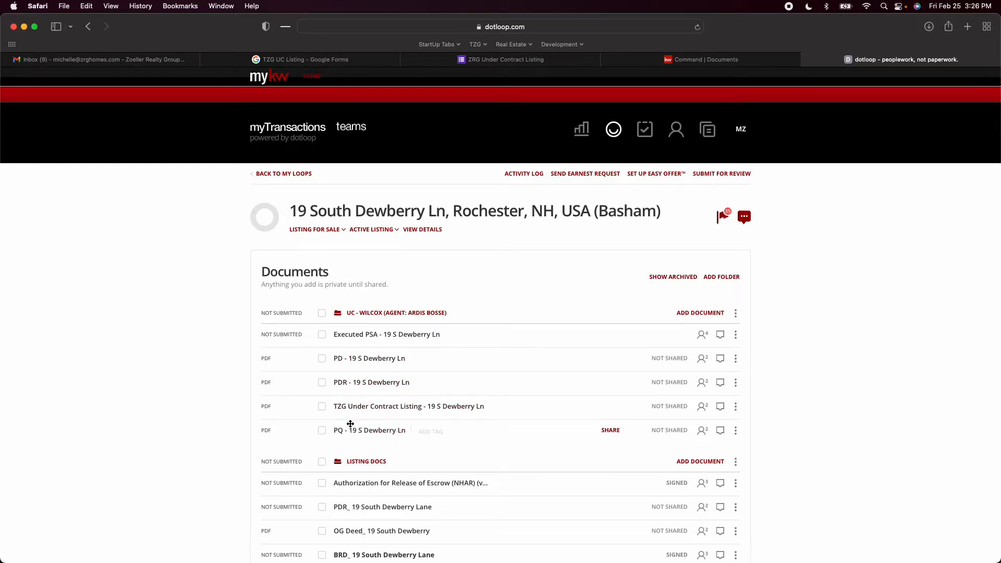
left_click_drag(347, 434, 348, 409)
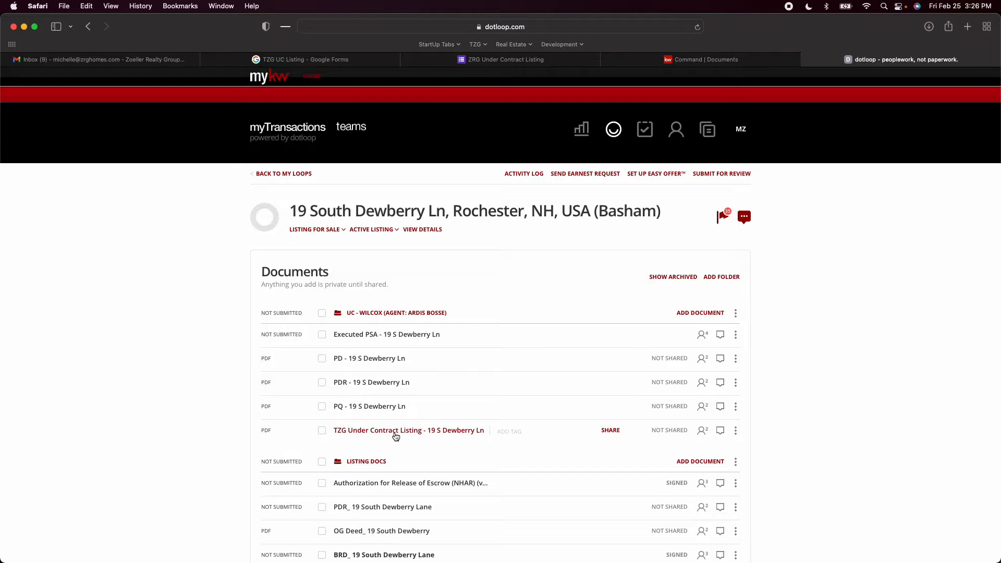
left_click_drag(396, 436, 373, 426)
Set the loop's status to Under Contract, and check the contract details in the Executed PSA document
left_click(380, 230)
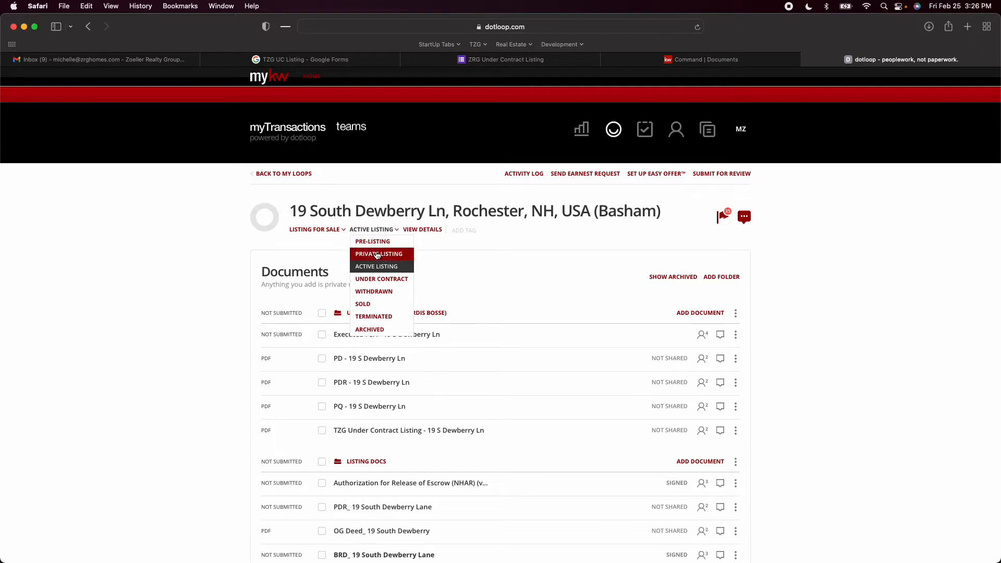
left_click(388, 280)
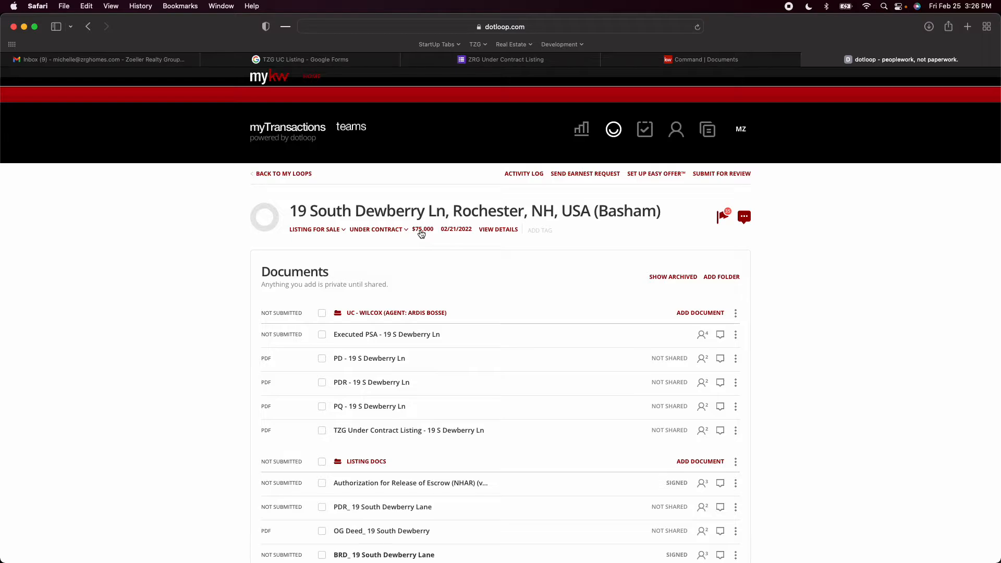
left_click(364, 334)
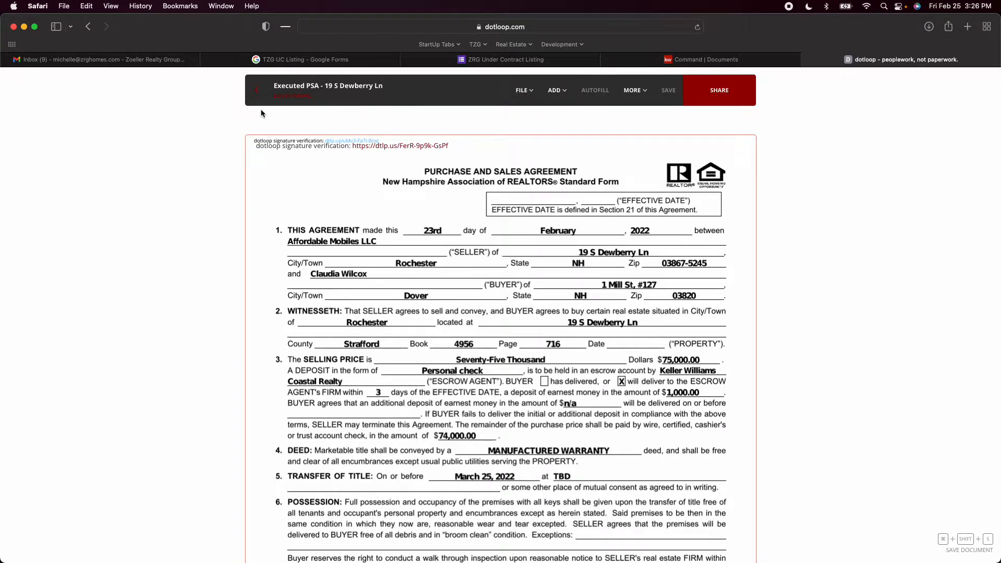
left_click(257, 91)
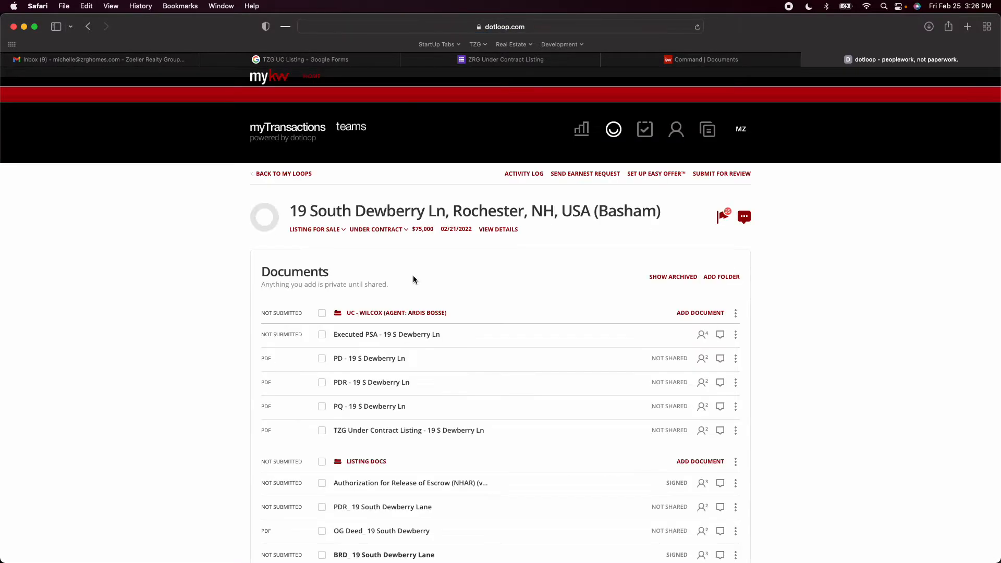
Check the loop's price and set its date to 03/25/2022
left_click(422, 230)
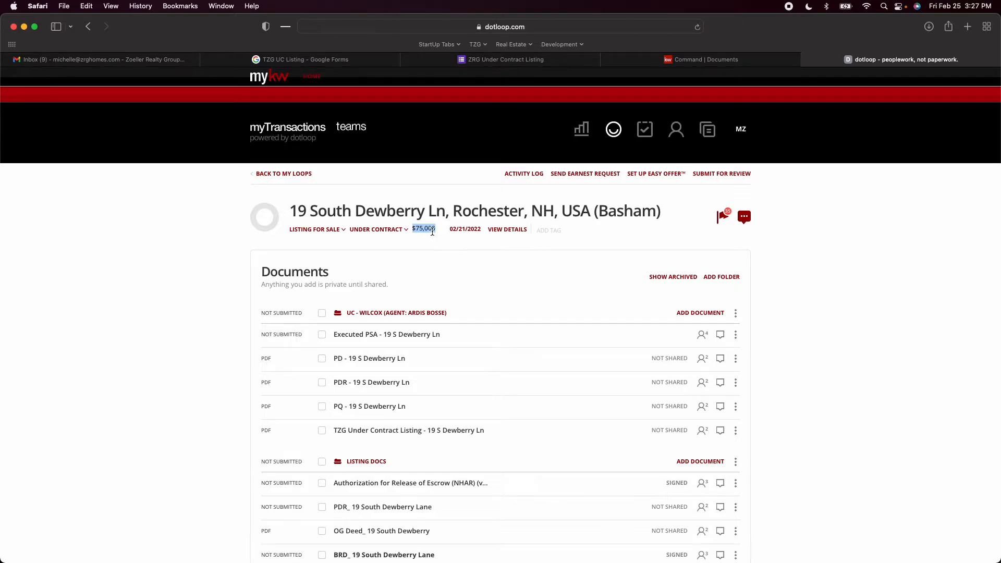
left_click(460, 232)
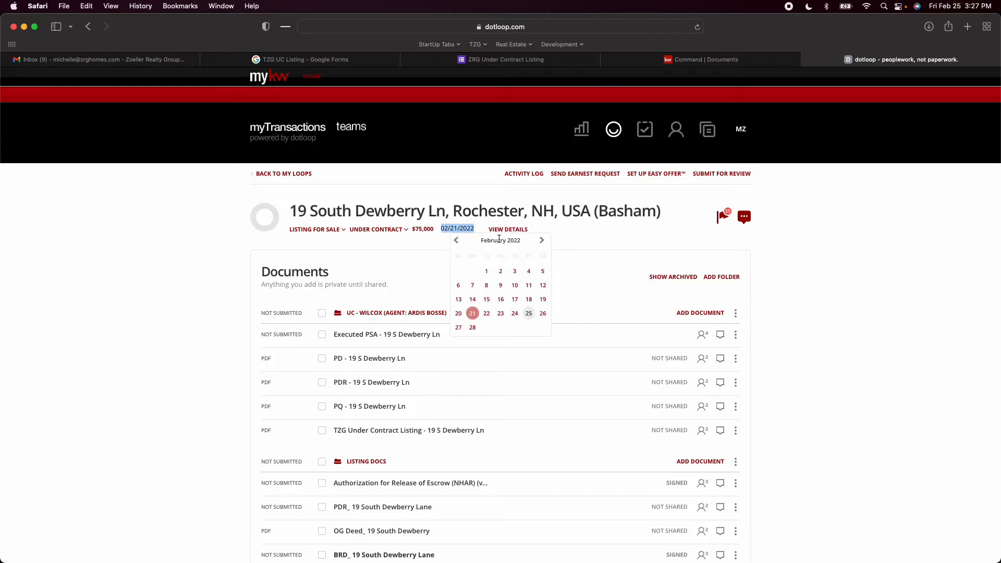
left_click(542, 241)
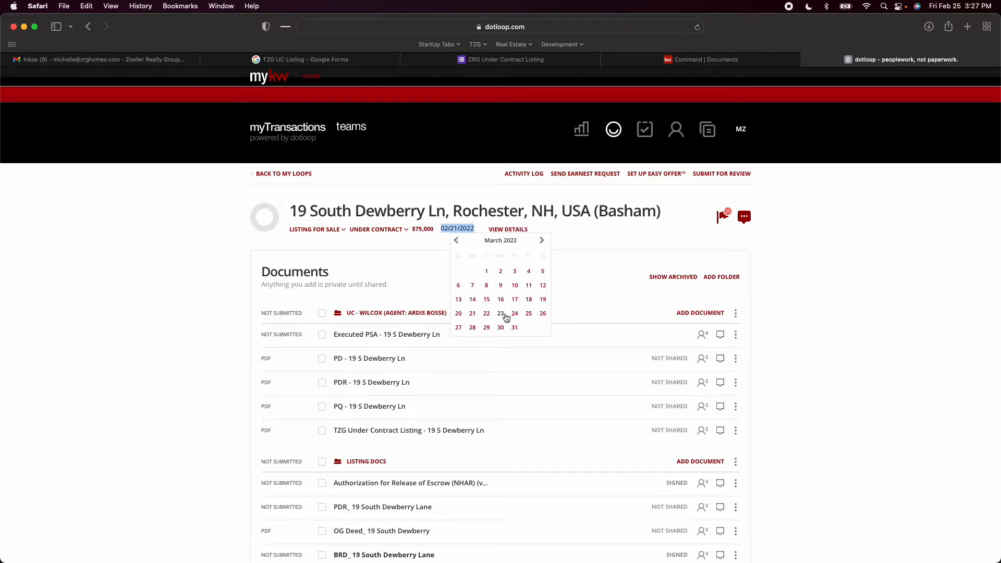
left_click(528, 313)
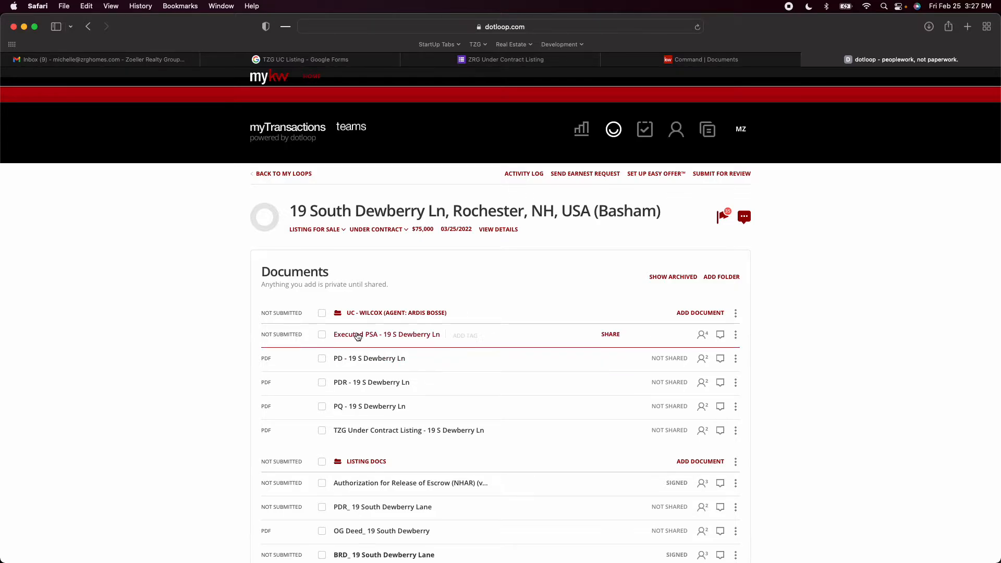
Select only the Executed PSA, PD and PDR documents in the under-contract folder and open them together
scroll(383, 332, "down", 5)
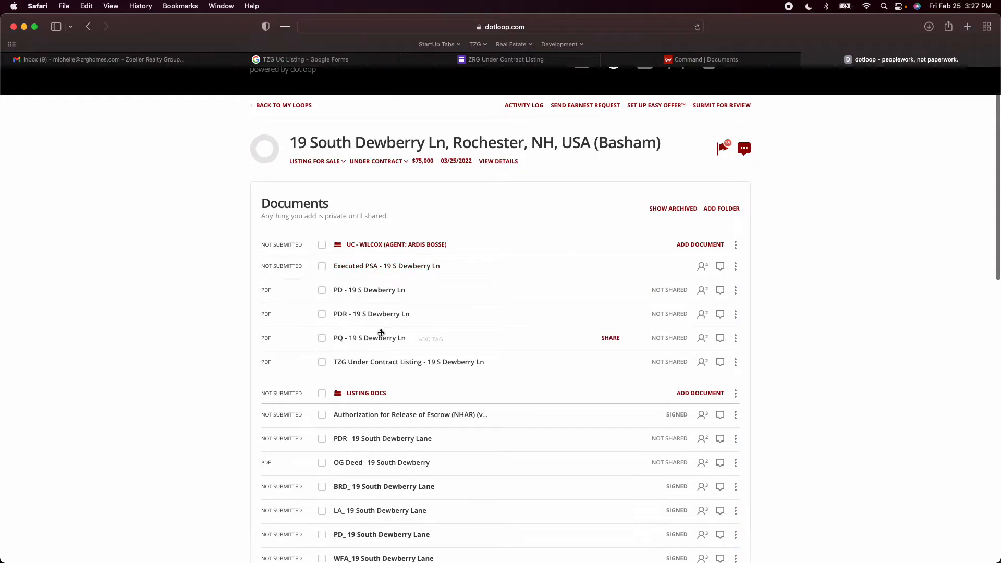
scroll(381, 332, "down", 4)
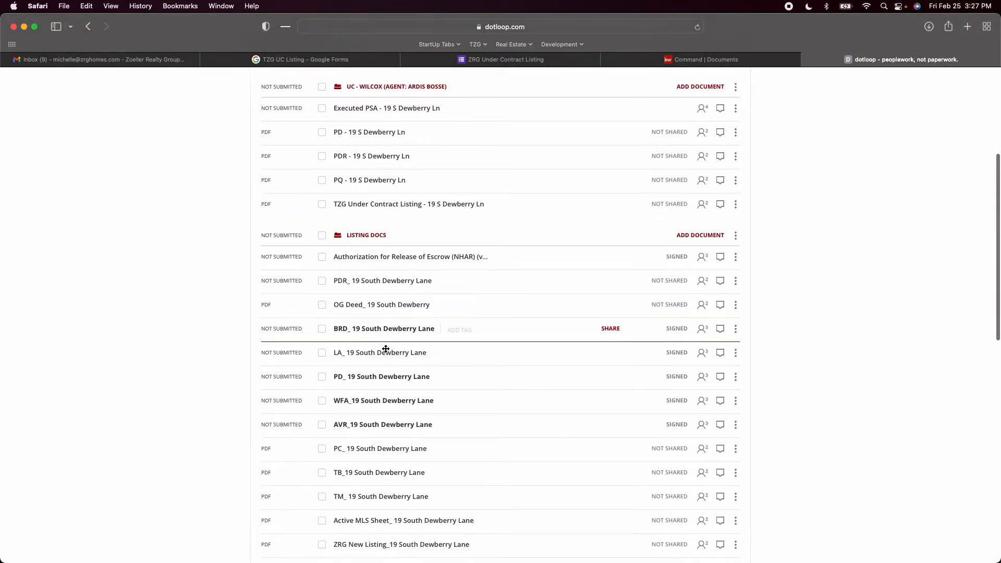
scroll(386, 348, "down", 2)
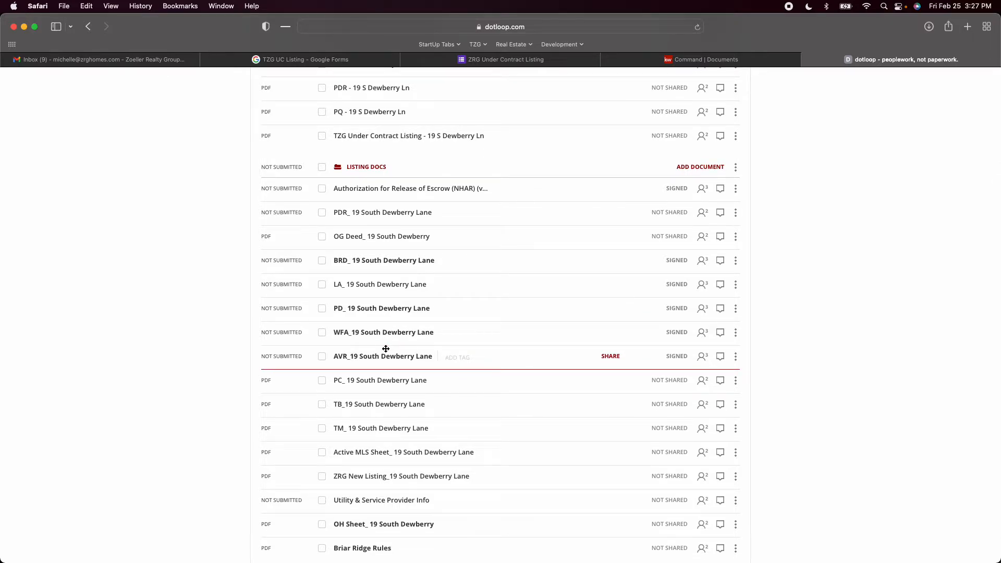
scroll(388, 370, "up", 10)
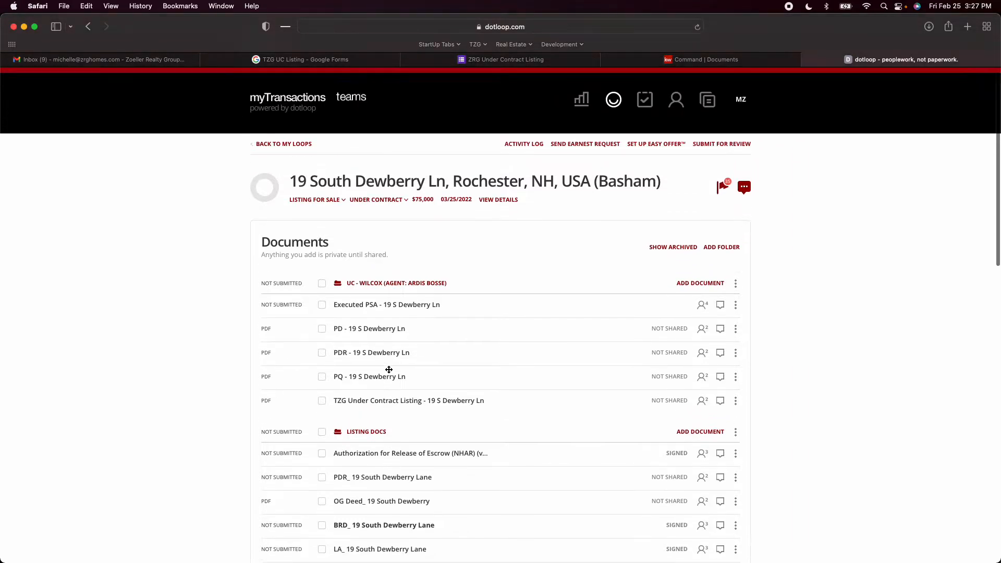
scroll(389, 370, "up", 1)
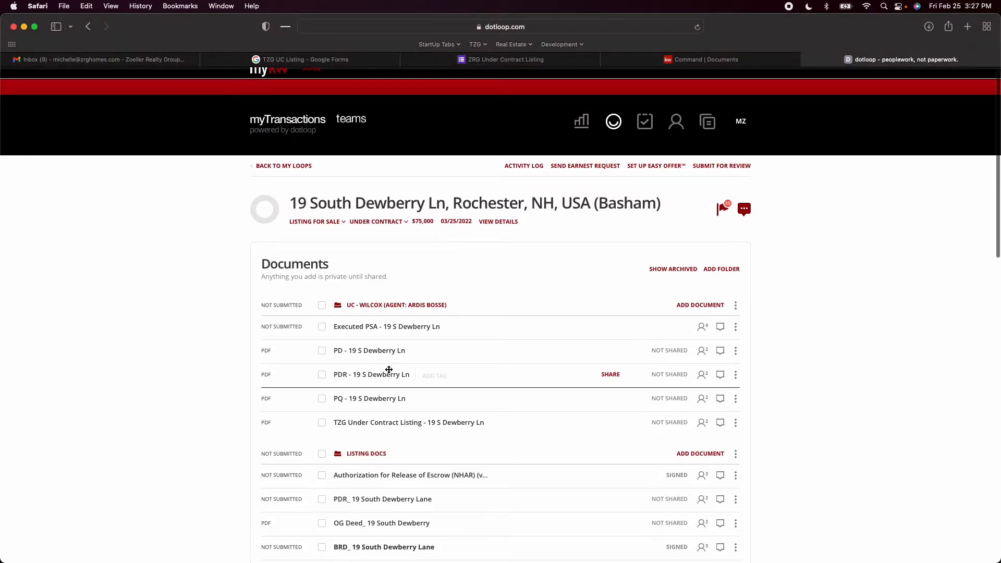
left_click(322, 306)
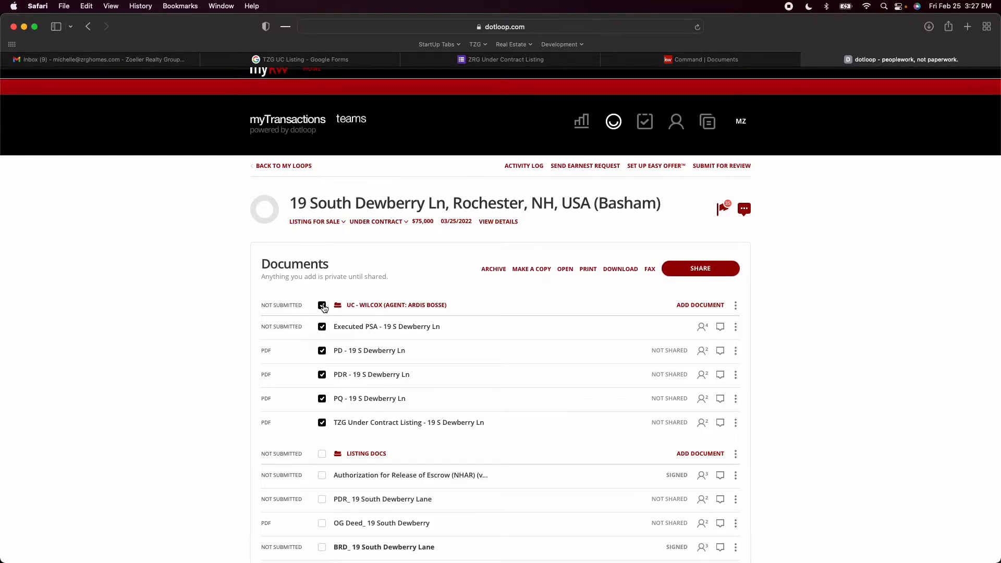
left_click(322, 400)
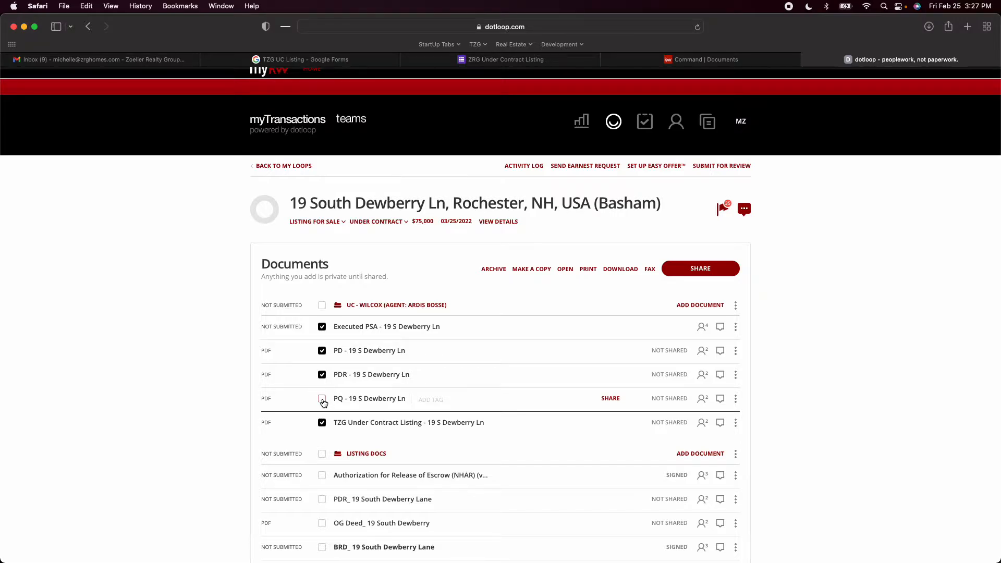
left_click(321, 423)
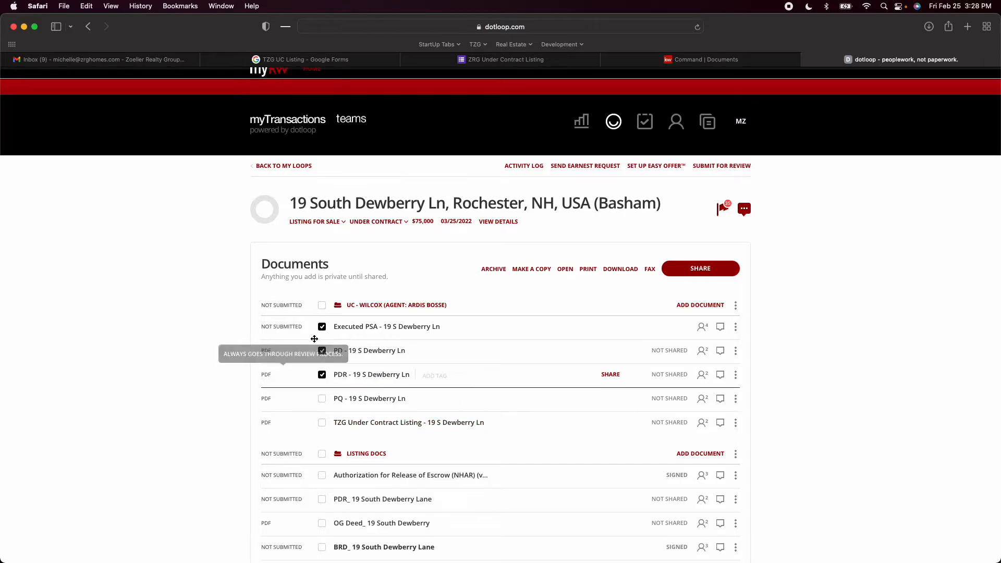
left_click(564, 271)
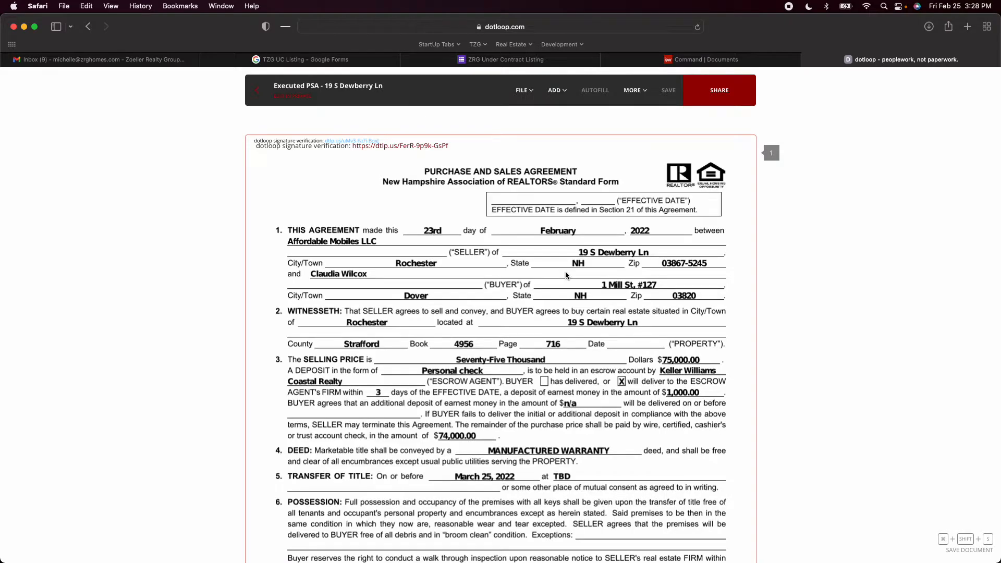
Review page 1 of the Executed PSA, checking the parties, price, deposit, transfer date, agents and the seller's and buyer's initials
scroll(566, 275, "down", 2)
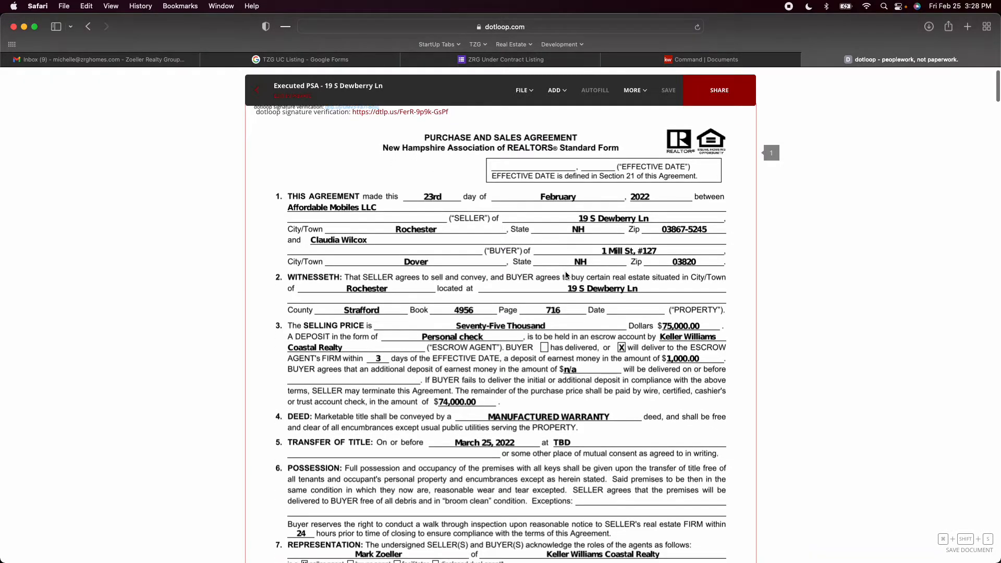
scroll(566, 275, "down", 1)
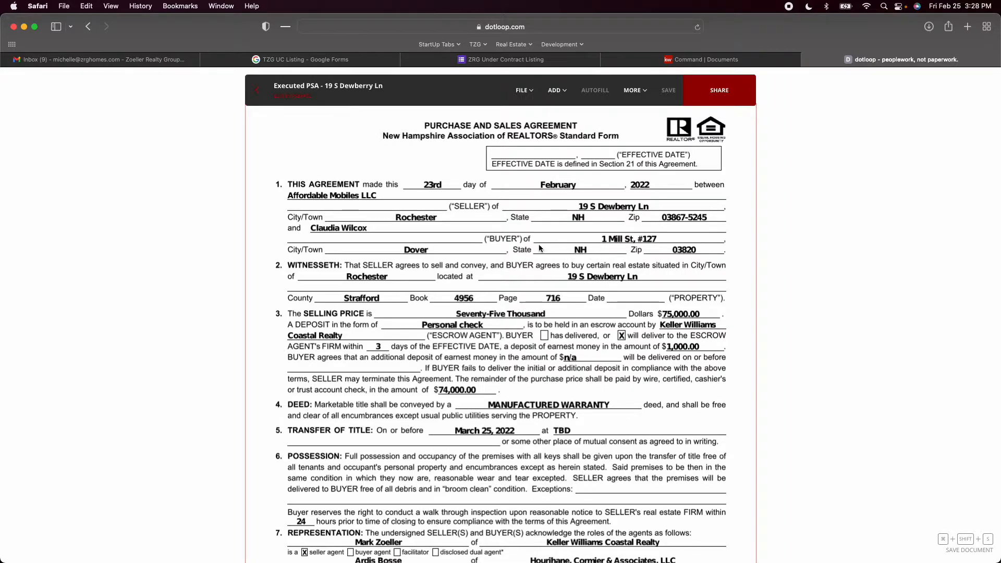
scroll(539, 248, "down", 1)
scroll(539, 247, "down", 5)
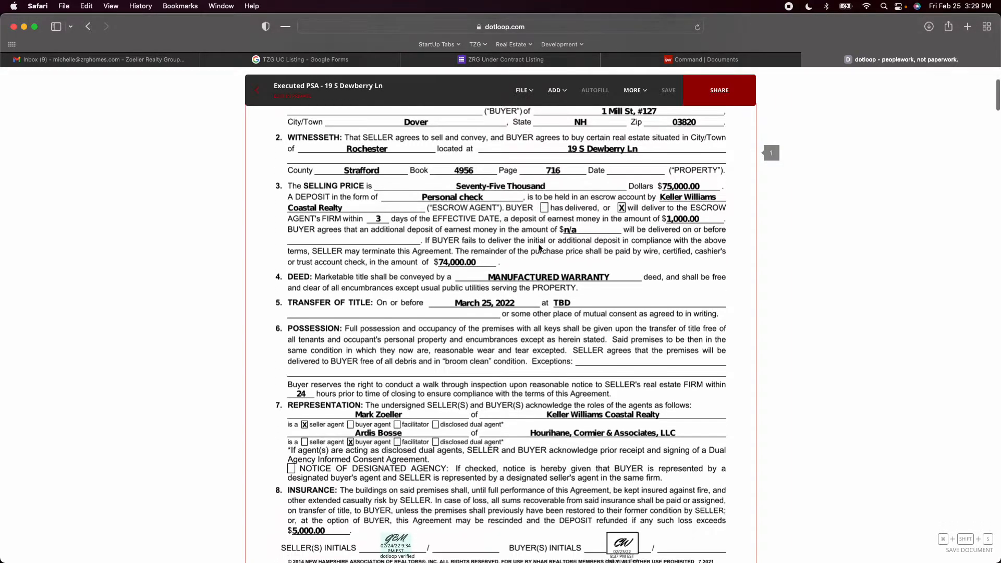
scroll(540, 248, "down", 2)
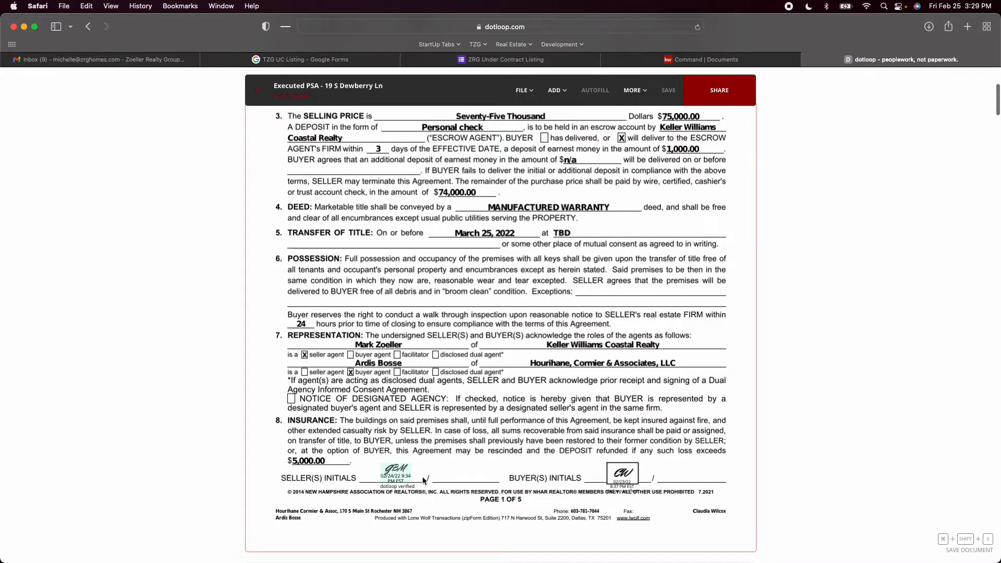
scroll(433, 440, "up", 2)
scroll(434, 440, "up", 6)
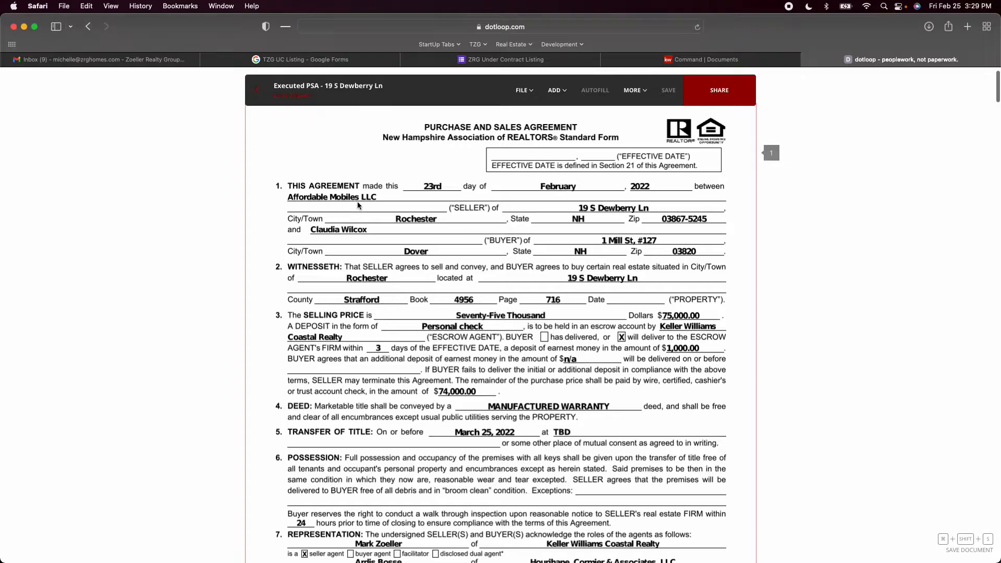
scroll(503, 284, "down", 14)
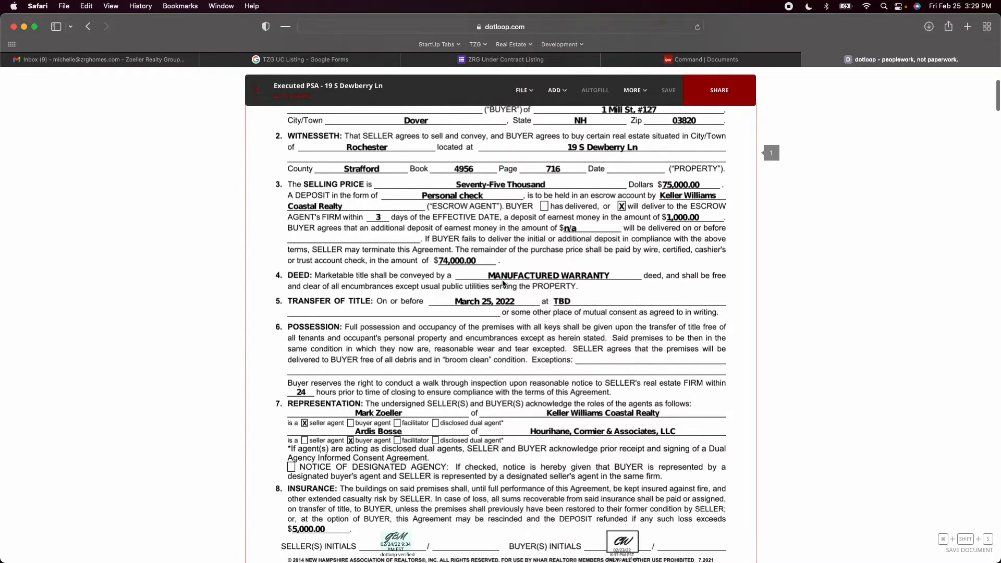
scroll(503, 285, "down", 2)
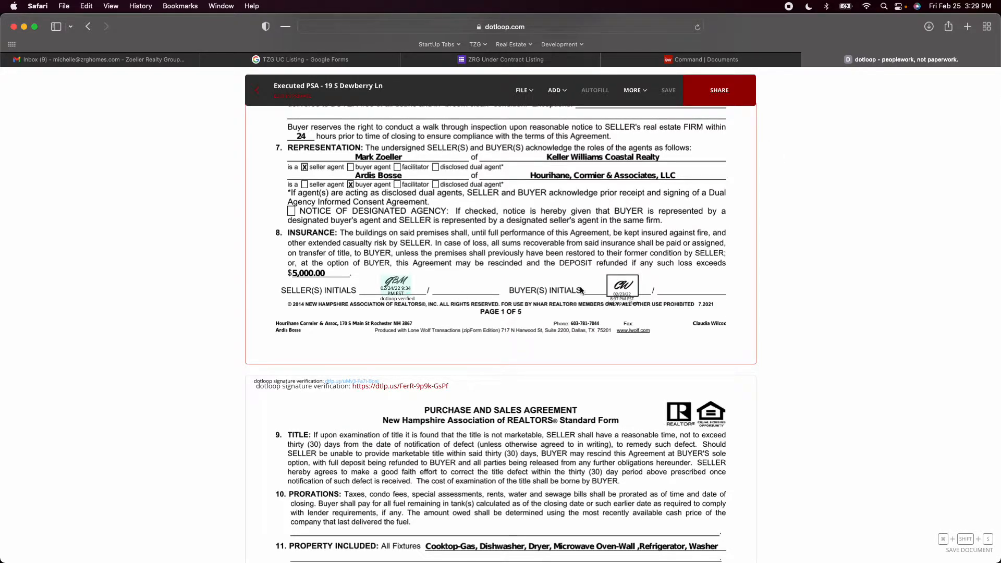
Check the buyer's property disclosure acknowledgment, the inspection choices and the initialed inspection waiver on pages 2 and 3
scroll(604, 288, "down", 8)
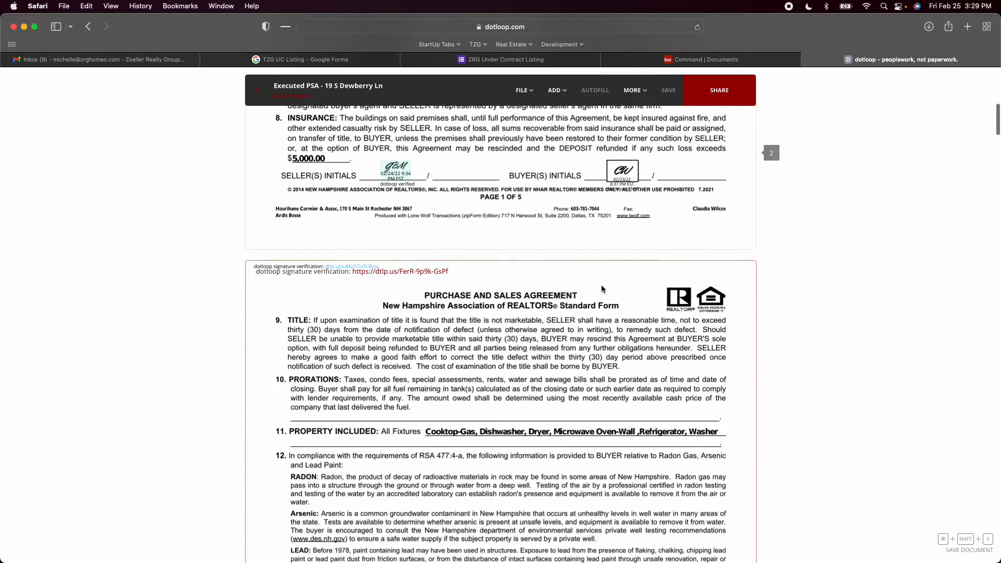
scroll(602, 288, "down", 10)
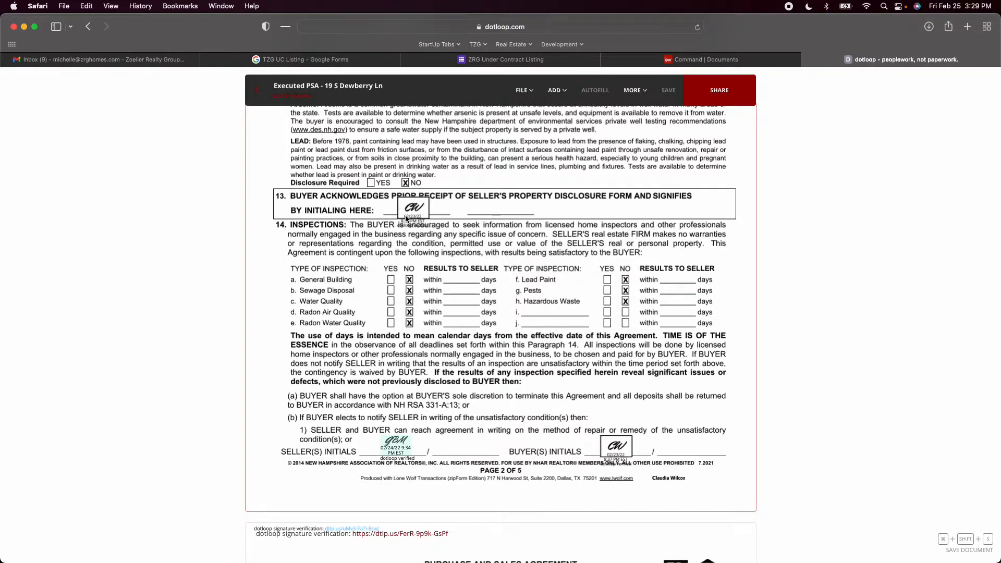
scroll(403, 211, "down", 10)
scroll(405, 216, "down", 6)
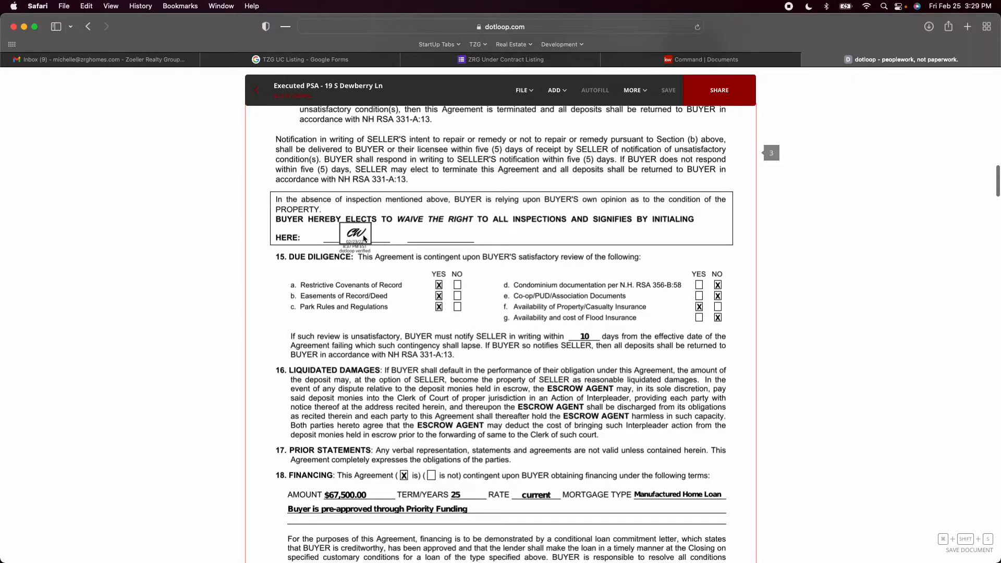
scroll(375, 272, "up", 6)
scroll(381, 288, "up", 7)
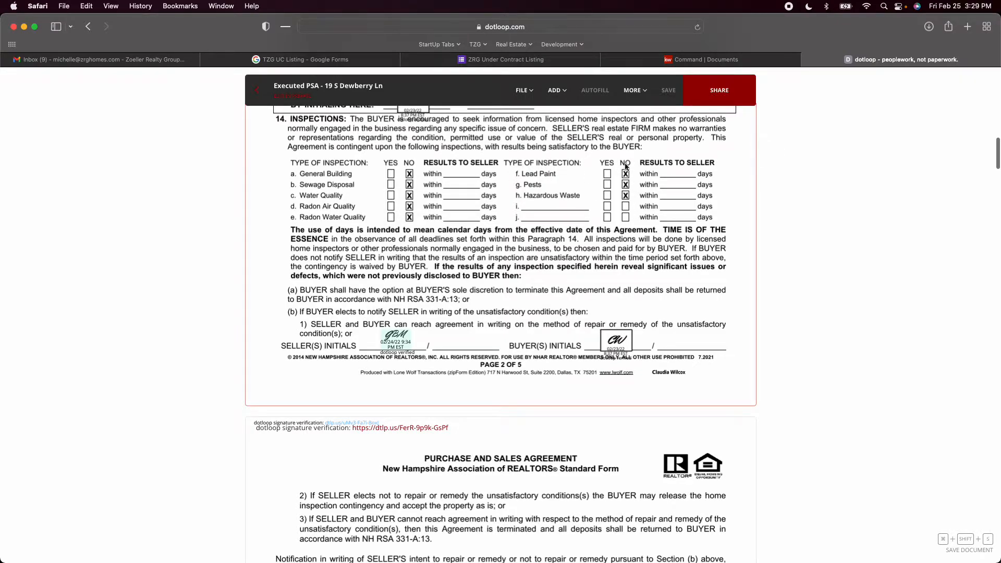
scroll(458, 245, "down", 8)
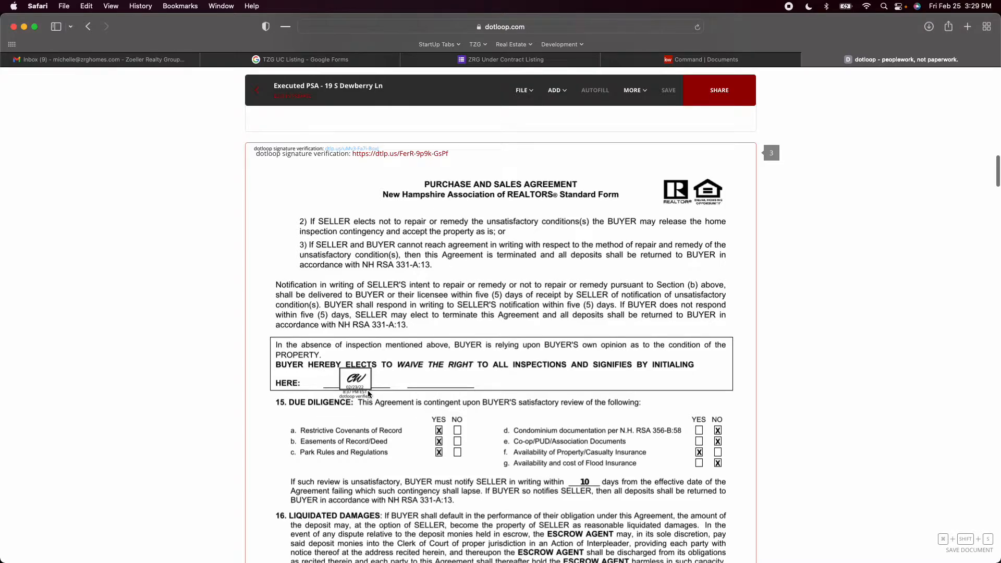
scroll(412, 383, "down", 1)
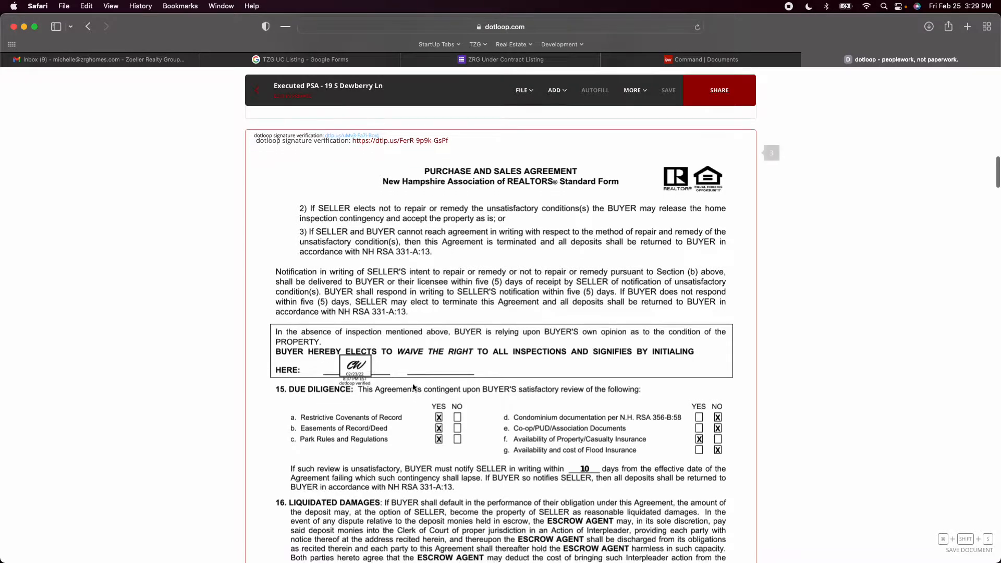
Check the initials on pages 3 and 4, the wire fraud alert initials, and the buyer and seller signatures on page 5
scroll(413, 386, "down", 10)
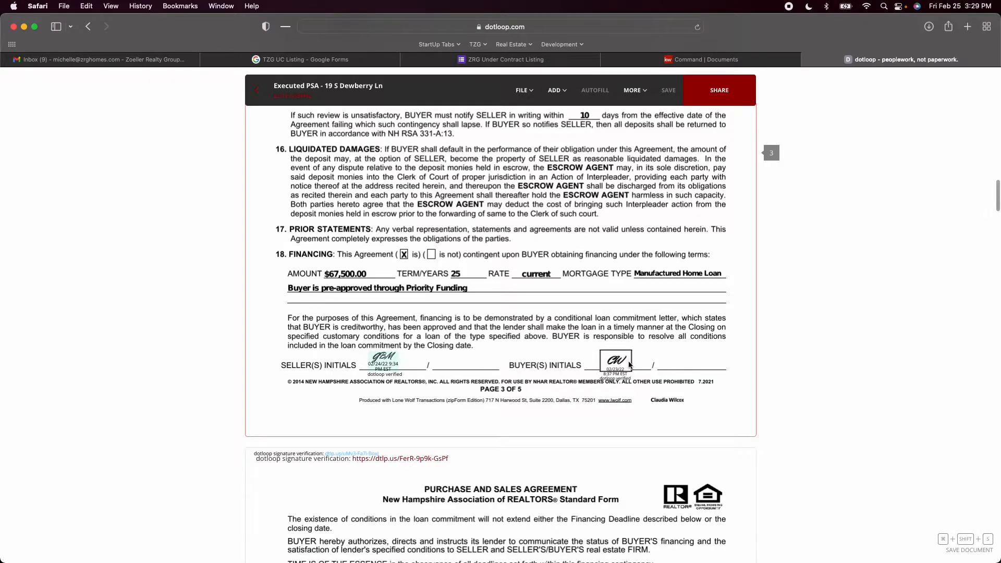
scroll(629, 365, "down", 9)
scroll(628, 365, "down", 9)
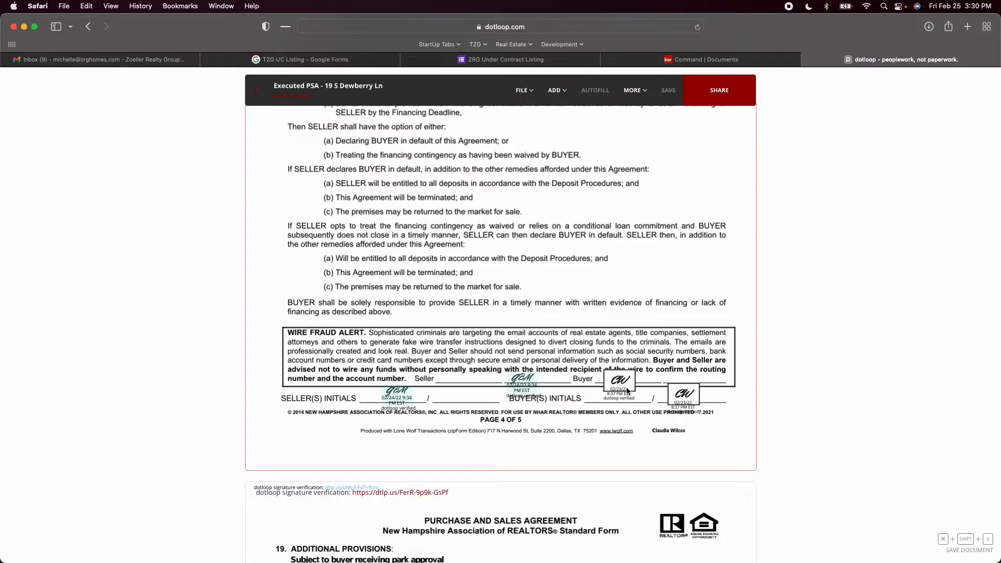
scroll(627, 390, "down", 10)
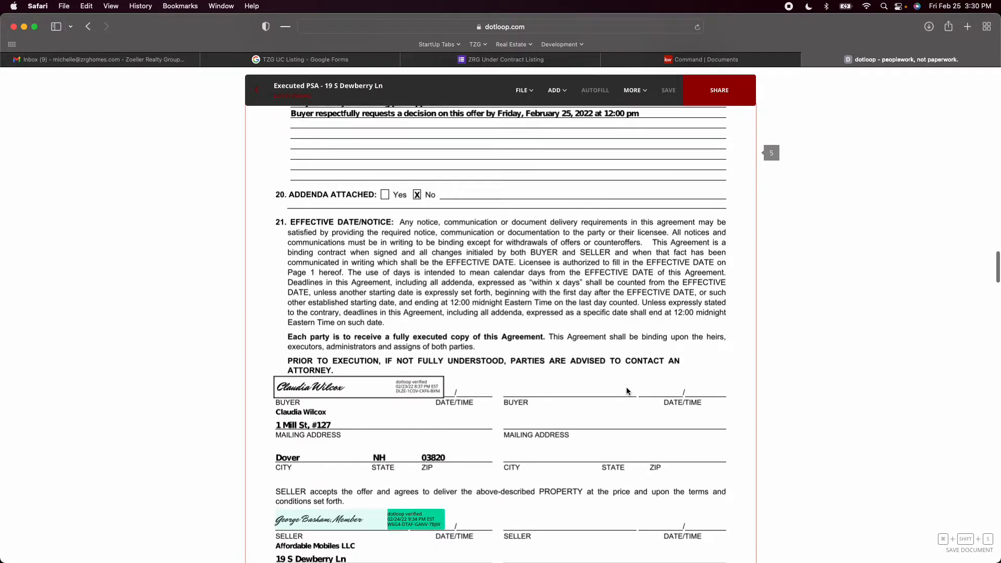
scroll(626, 388, "down", 2)
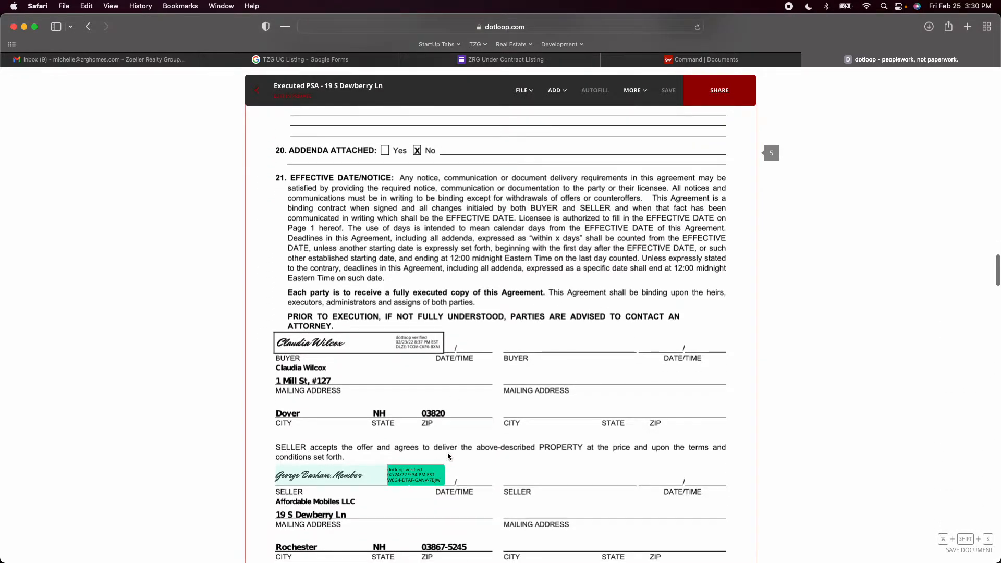
scroll(448, 455, "down", 2)
scroll(447, 456, "down", 1)
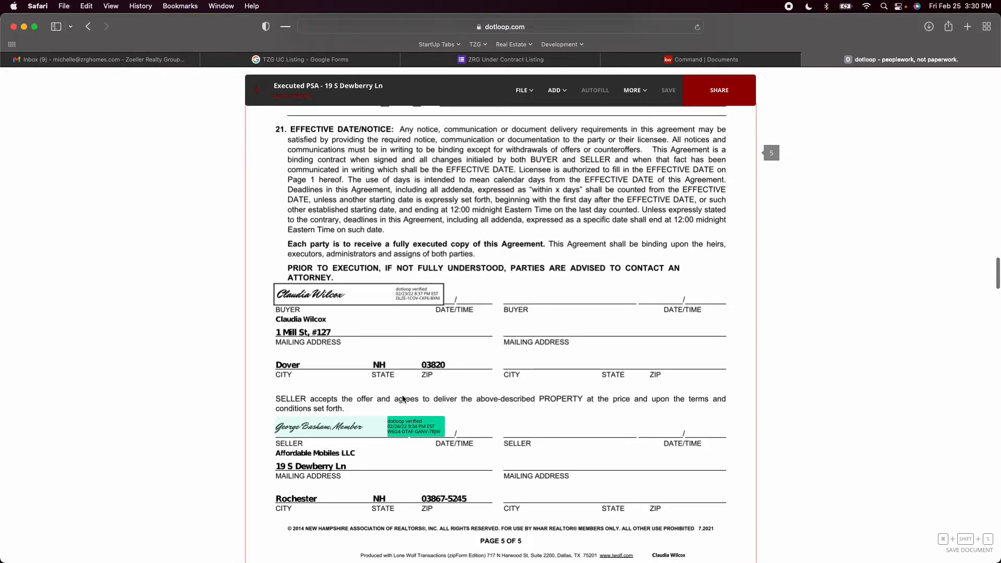
scroll(412, 458, "down", 2)
scroll(412, 458, "down", 1)
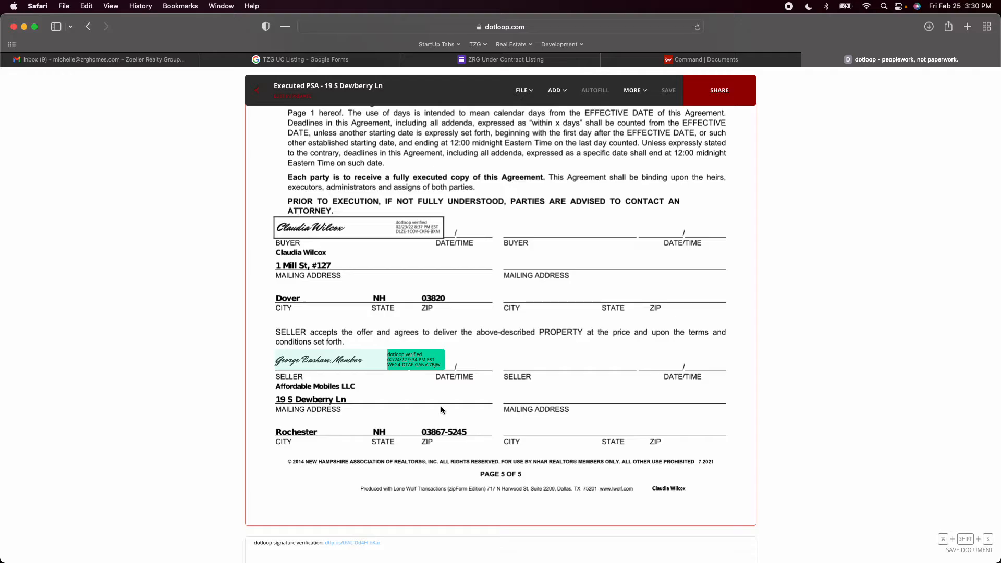
Recheck the additional provisions, financing terms, initials and seller signature on pages 3 to 5 of the Executed PSA
scroll(441, 410, "up", 10)
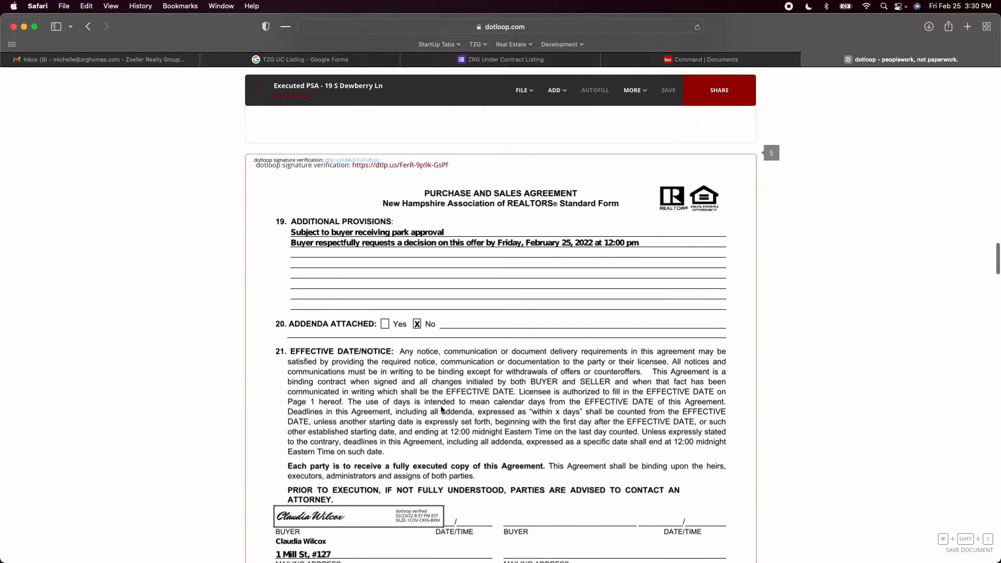
scroll(441, 410, "up", 9)
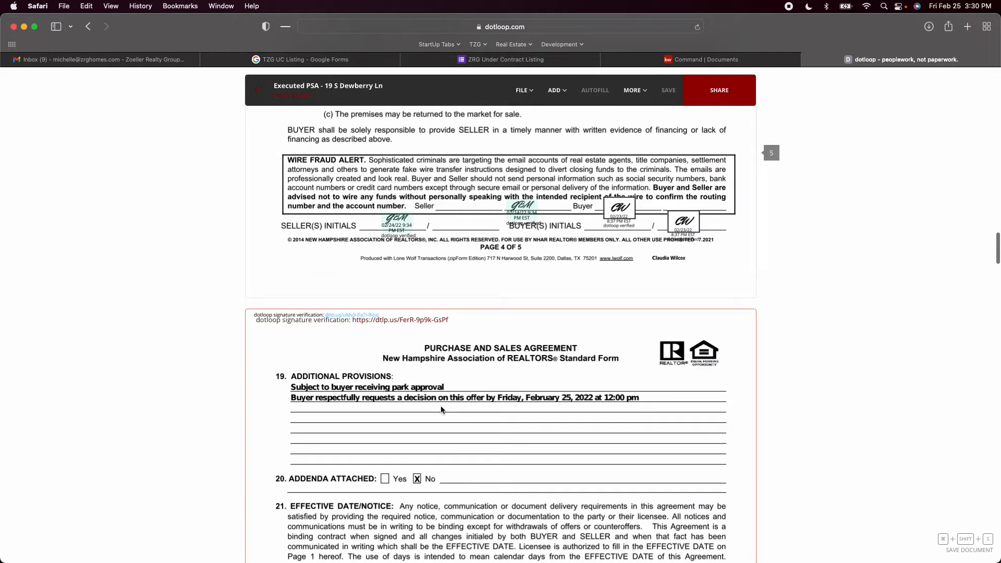
scroll(441, 410, "up", 20)
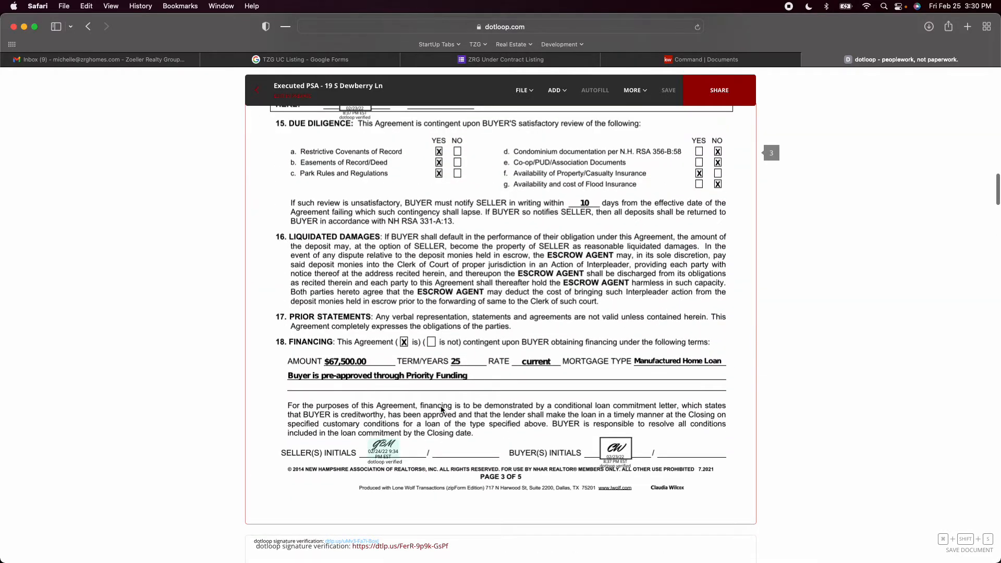
scroll(441, 410, "down", 20)
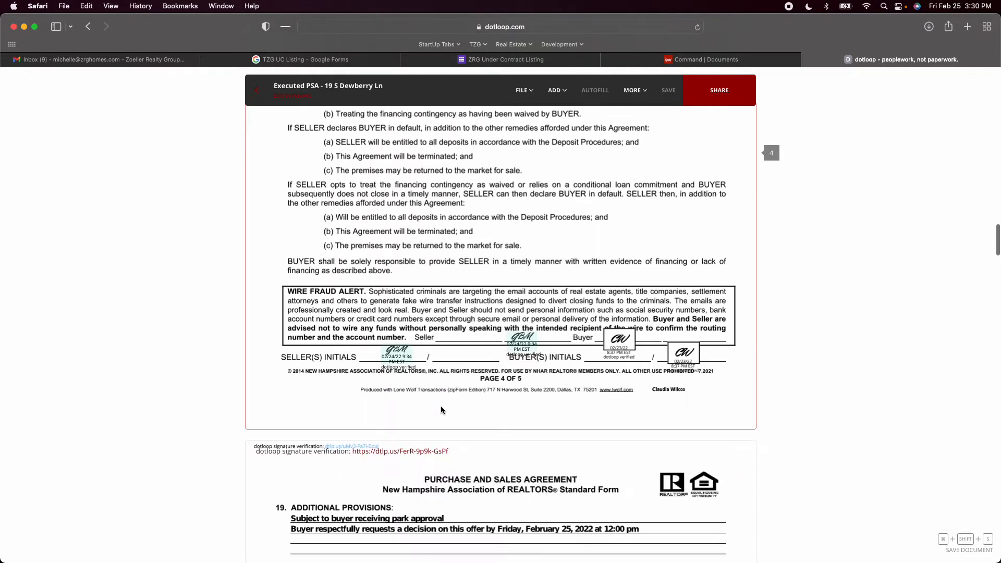
scroll(441, 409, "down", 20)
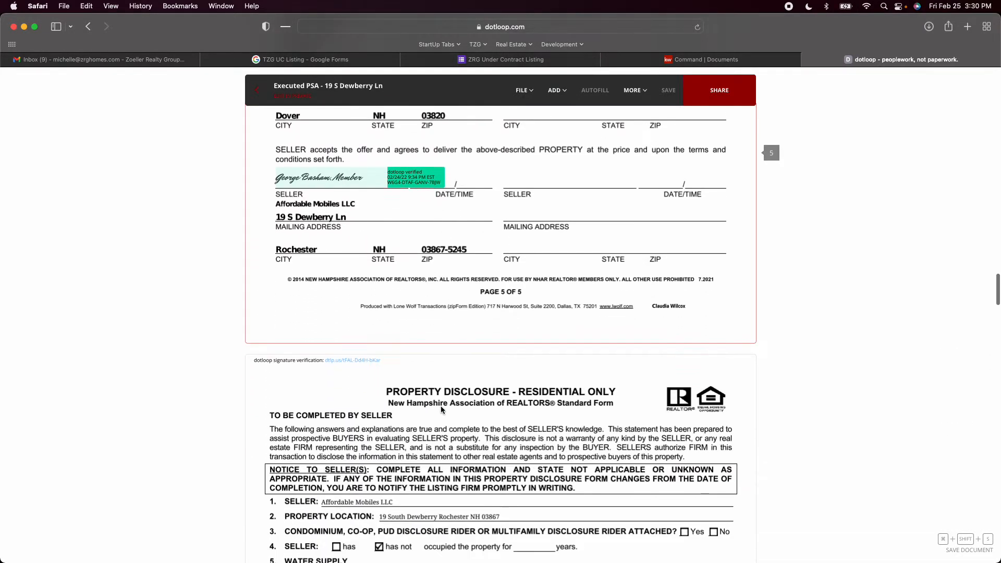
Review page 1 of the property disclosure, checking the seller, property location, water and sewage answers, and the seller's and buyer's initials
scroll(441, 410, "down", 2)
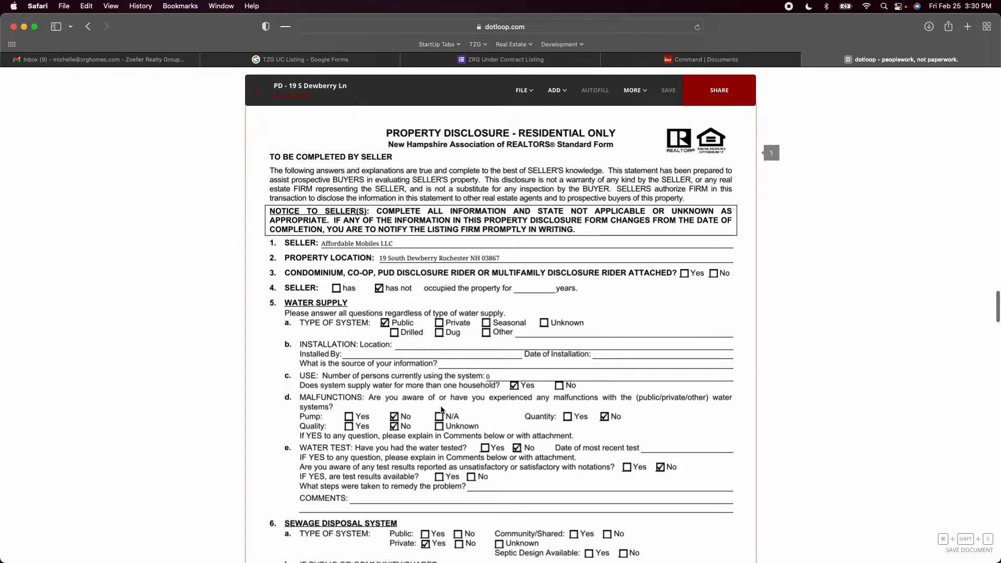
scroll(468, 404, "down", 4)
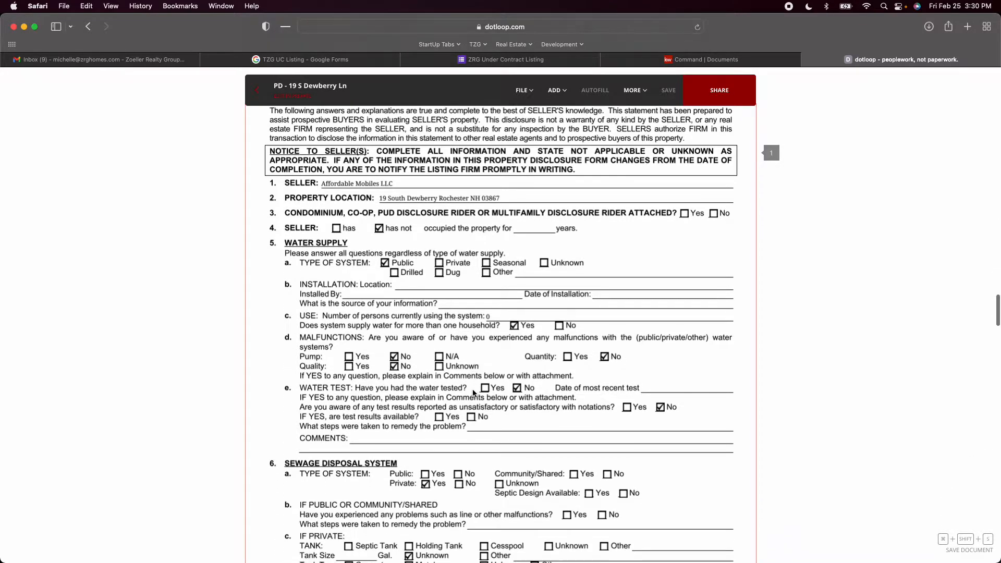
scroll(472, 389, "down", 3)
scroll(473, 389, "up", 7)
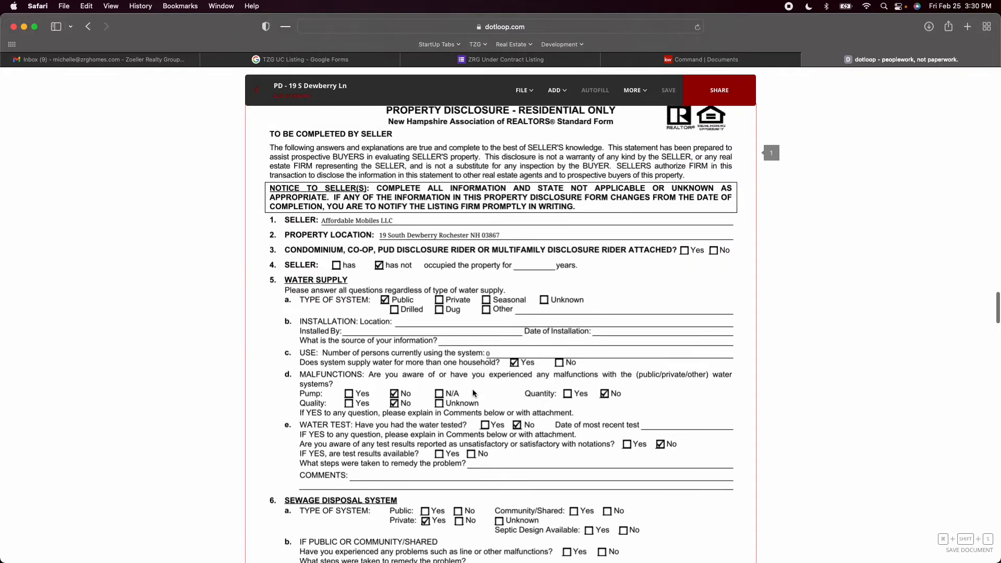
scroll(473, 388, "down", 2)
scroll(474, 392, "down", 15)
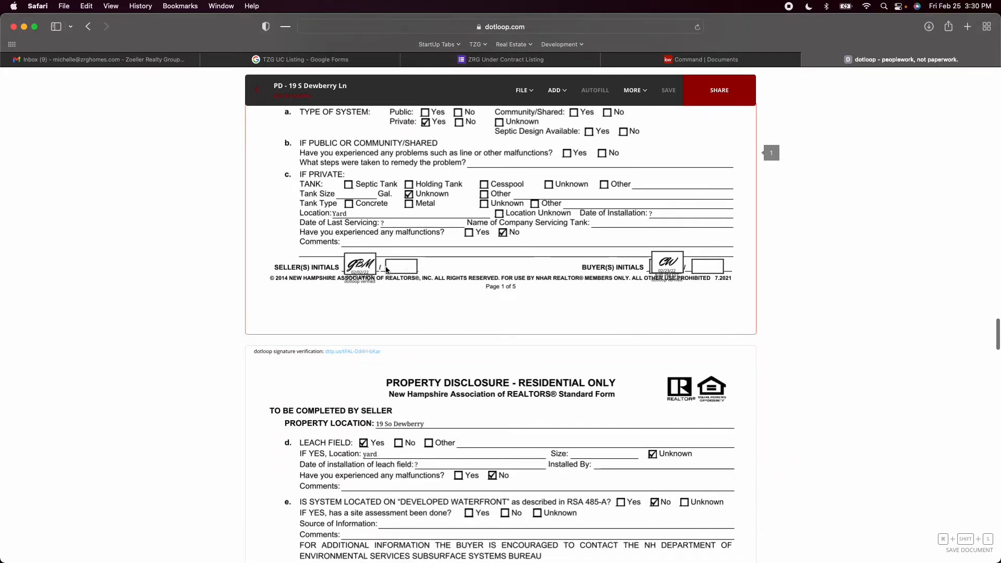
Check the seller's and buyer's initials on pages 2 to 5 of the property disclosure and both acknowledgement signatures on page 5
scroll(686, 273, "down", 20)
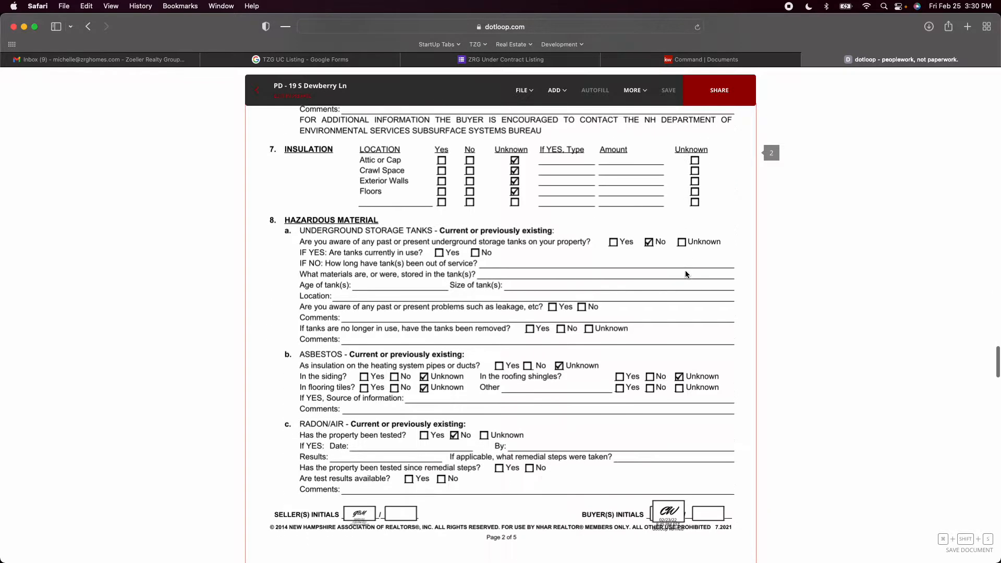
scroll(685, 274, "down", 20)
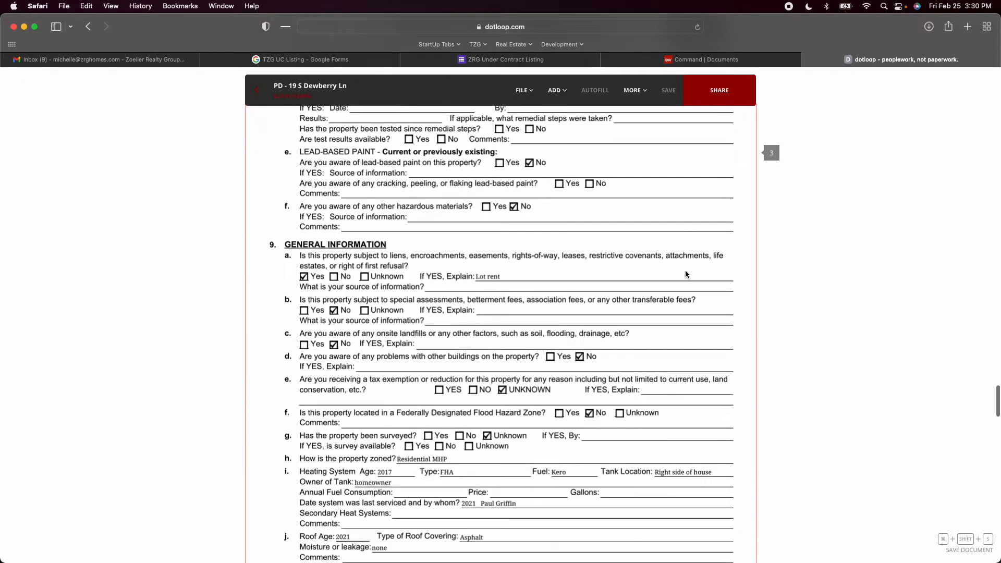
scroll(686, 274, "down", 20)
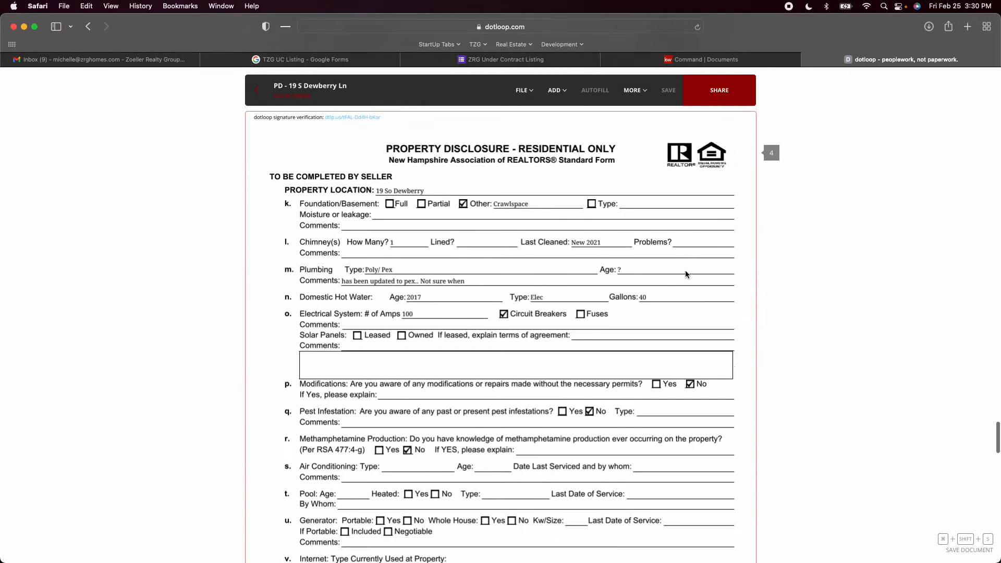
scroll(685, 275, "down", 20)
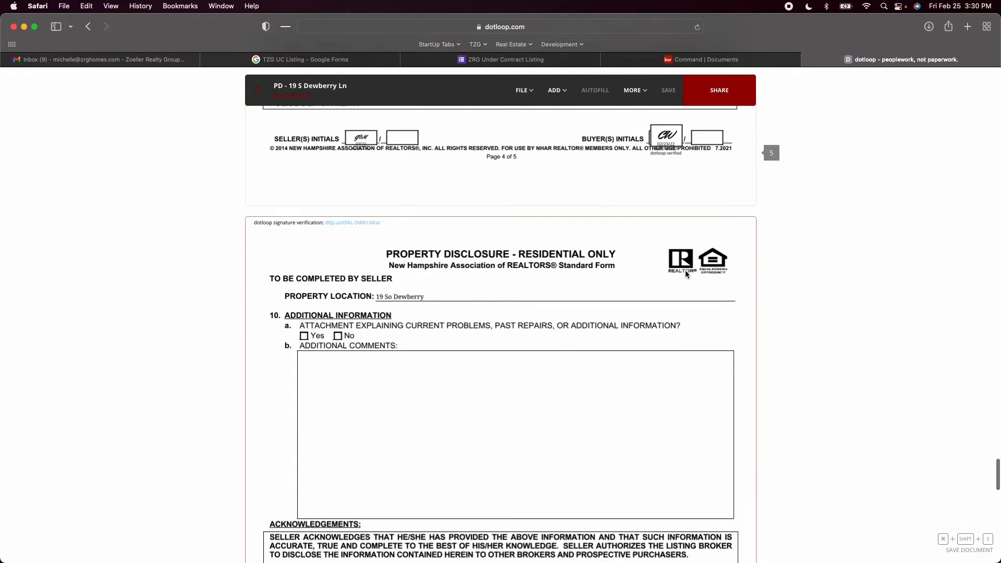
scroll(685, 274, "down", 3)
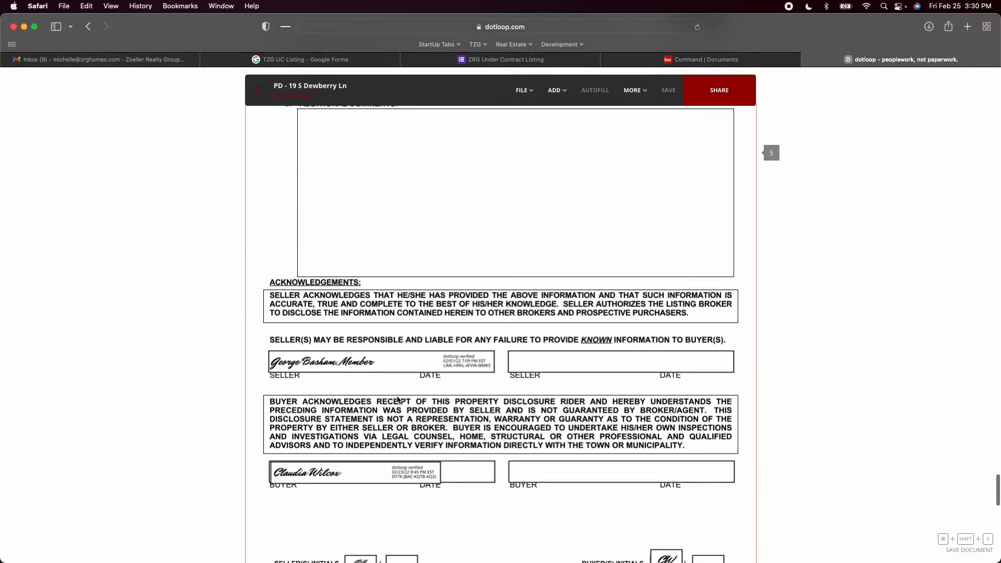
scroll(404, 479, "down", 4)
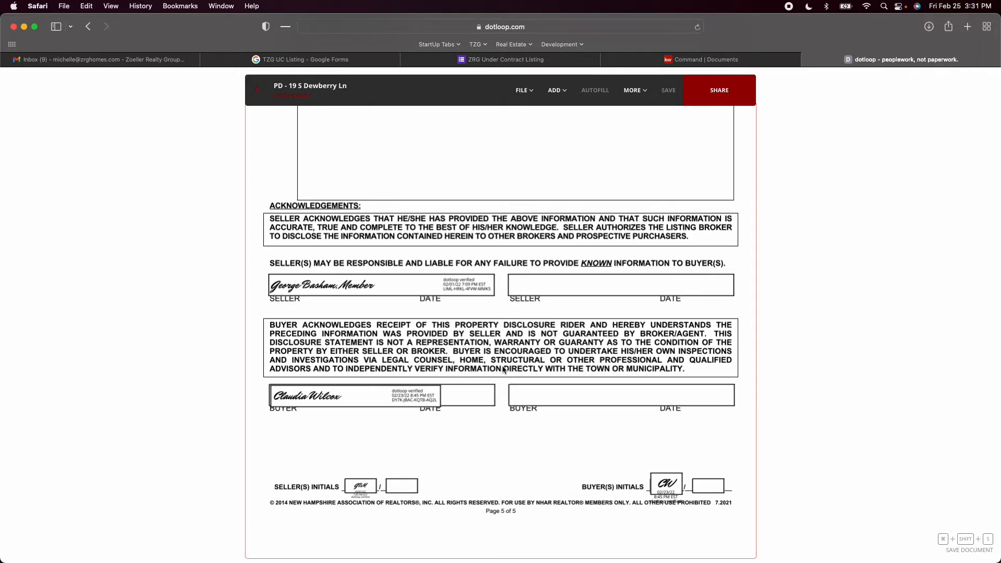
Review the property disclosure rider's association and fee details, and check the seller and buyer signatures under Acknowledgements
scroll(503, 369, "down", 10)
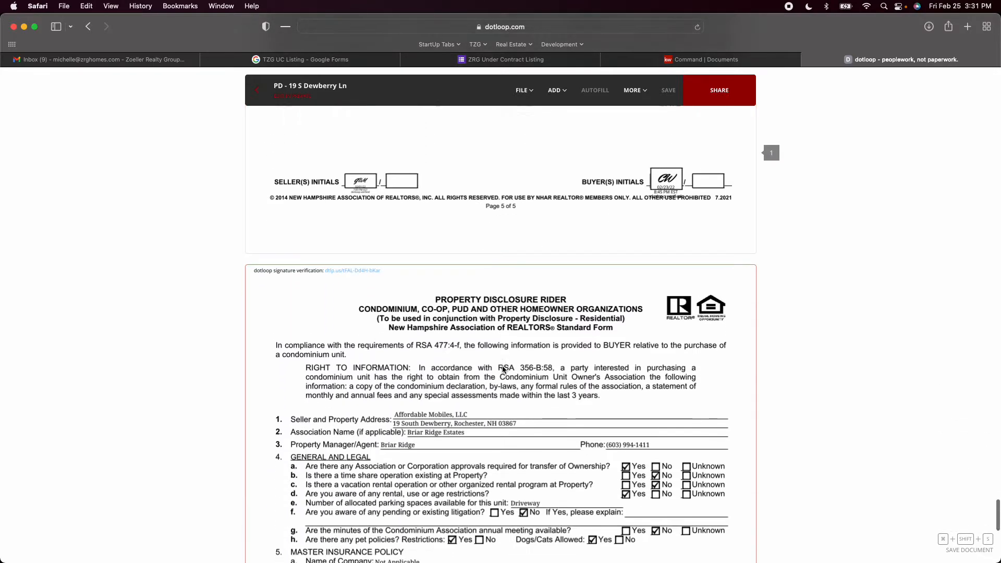
scroll(503, 369, "down", 4)
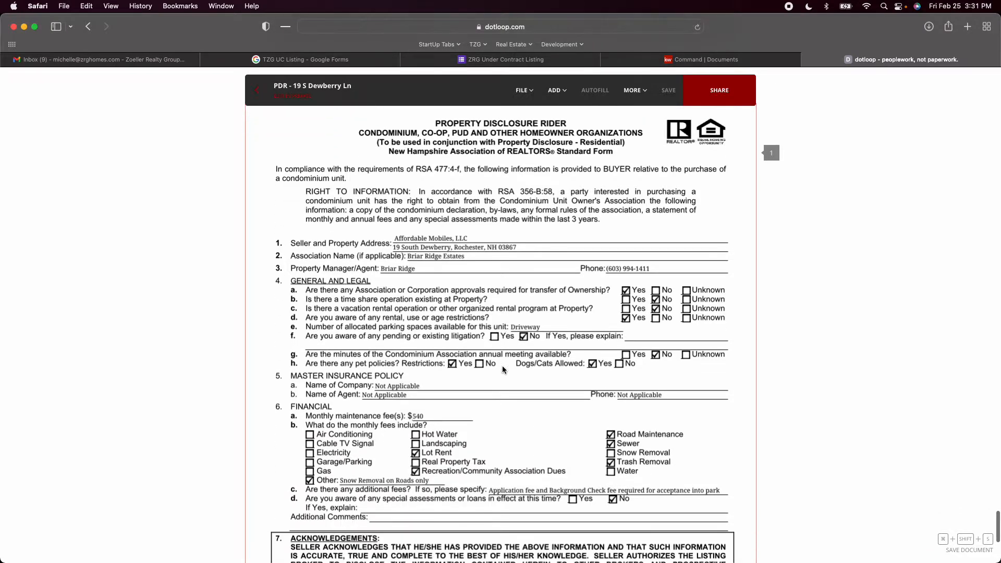
scroll(503, 369, "down", 5)
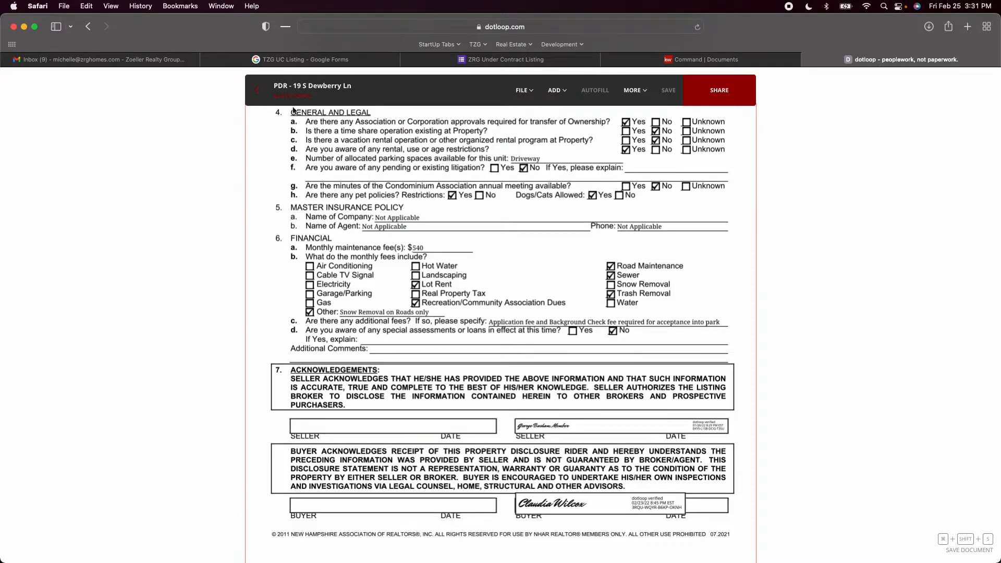
Close the jointly opened documents and open the Executed PSA on its own from the under-contract folder
scroll(438, 277, "up", 15)
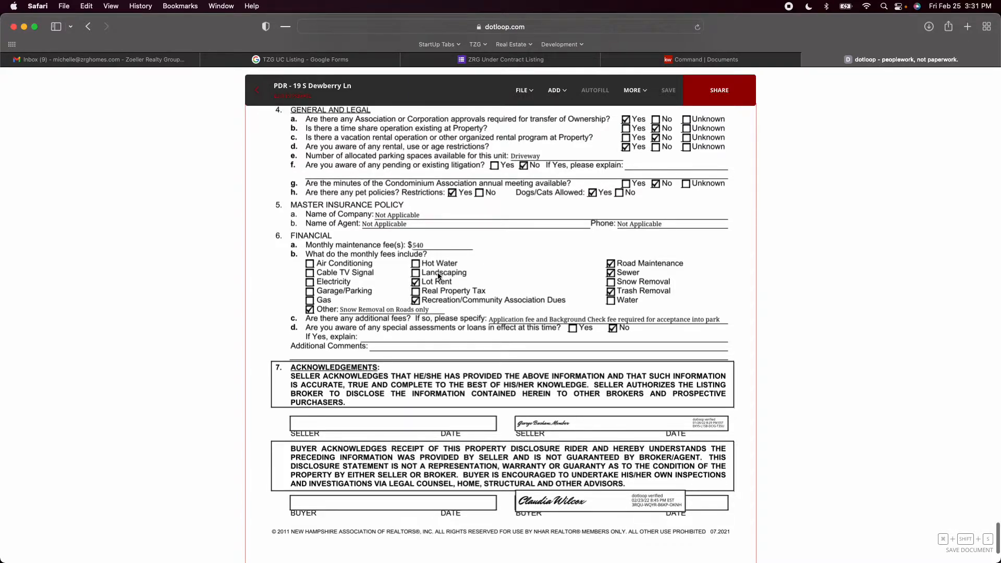
scroll(438, 277, "up", 15)
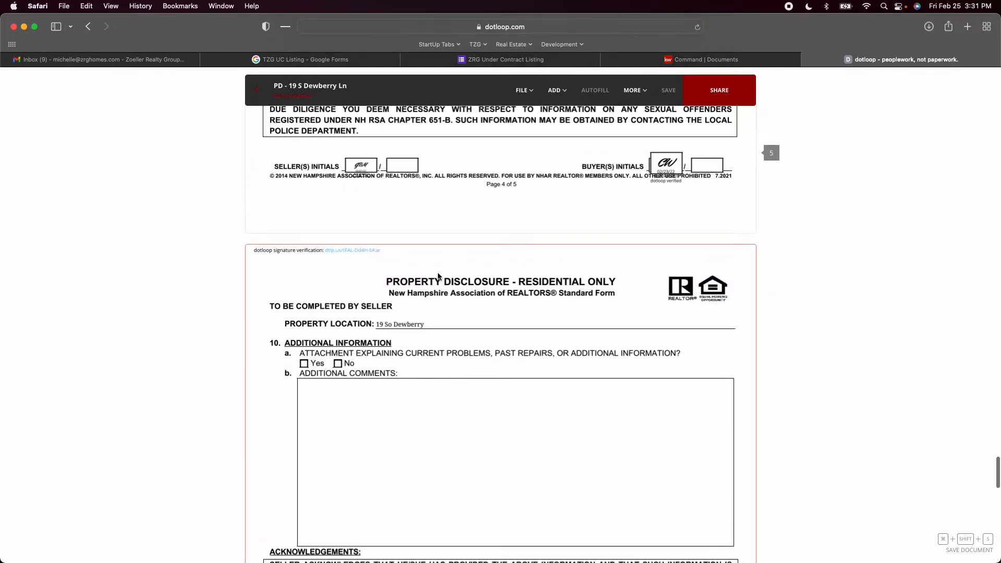
scroll(437, 277, "up", 20)
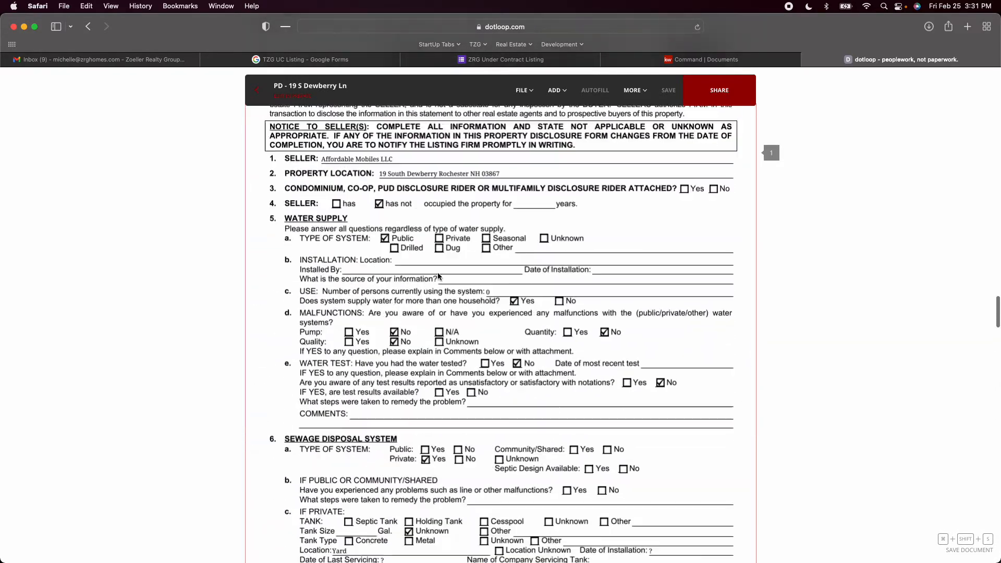
scroll(437, 272, "up", 4)
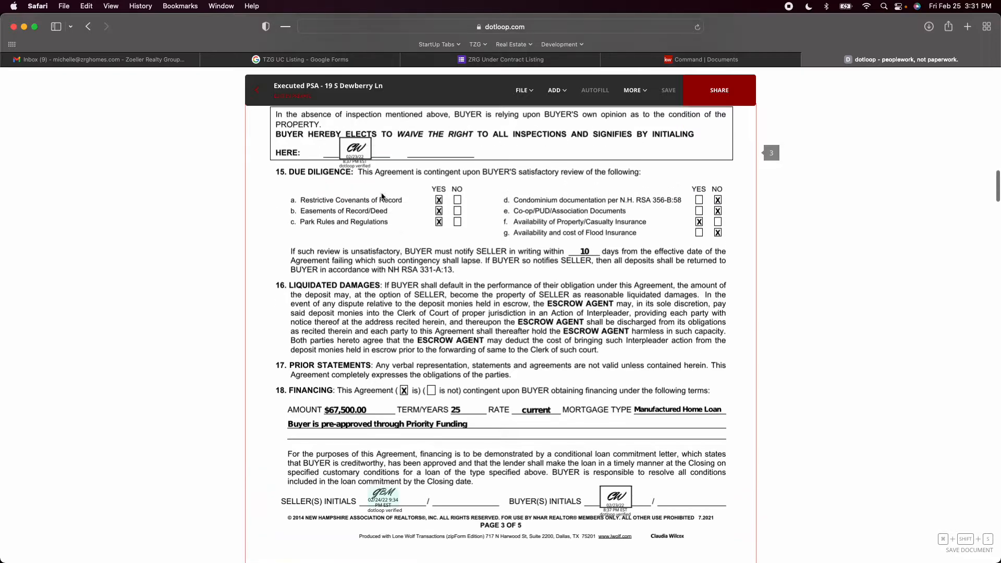
left_click(256, 97)
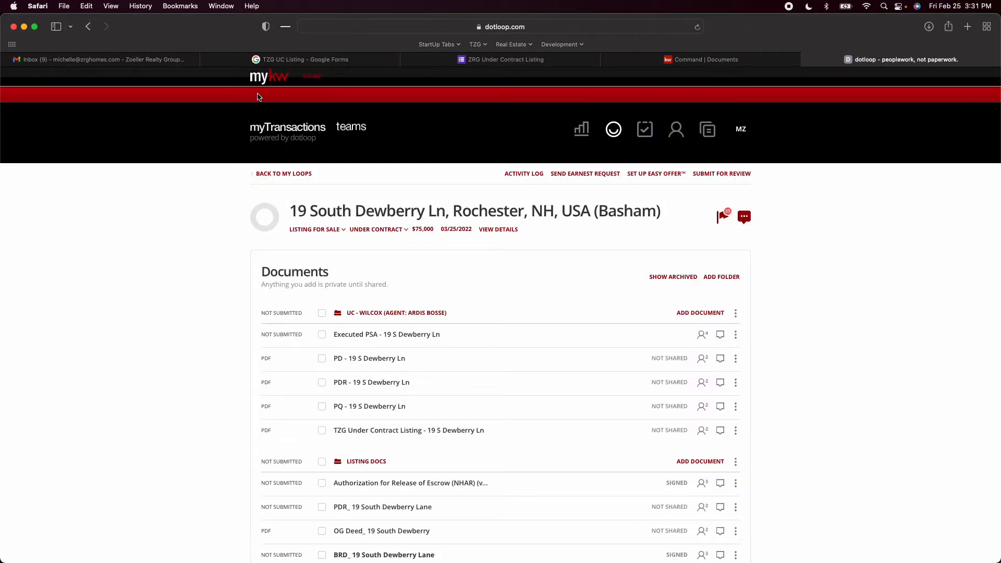
left_click(357, 336)
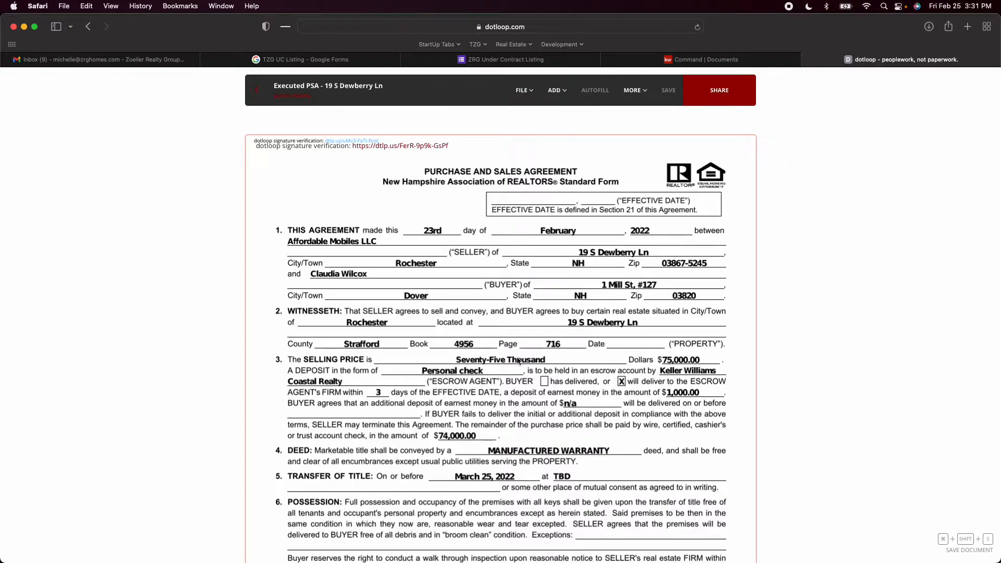
Examine page 1 of the Executed PSA, comparing the effective date line with the deposit terms and the dated initials
scroll(559, 384, "down", 3)
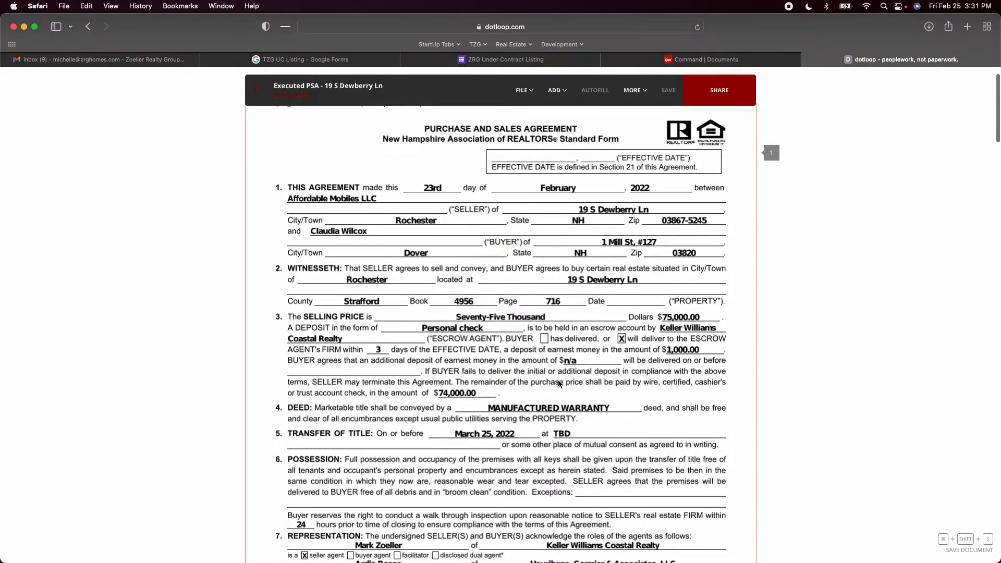
scroll(557, 380, "down", 5)
scroll(558, 381, "up", 8)
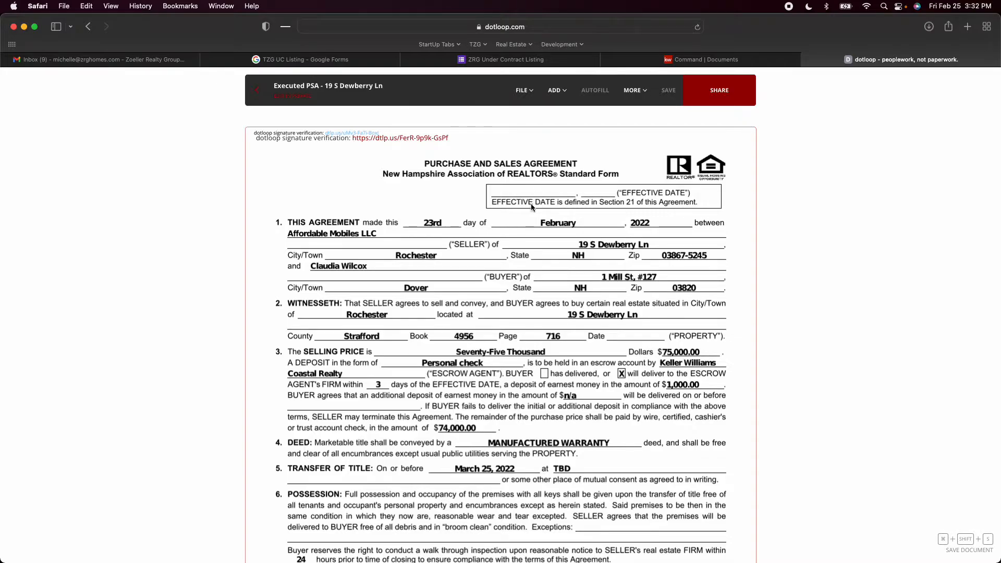
scroll(531, 205, "down", 5)
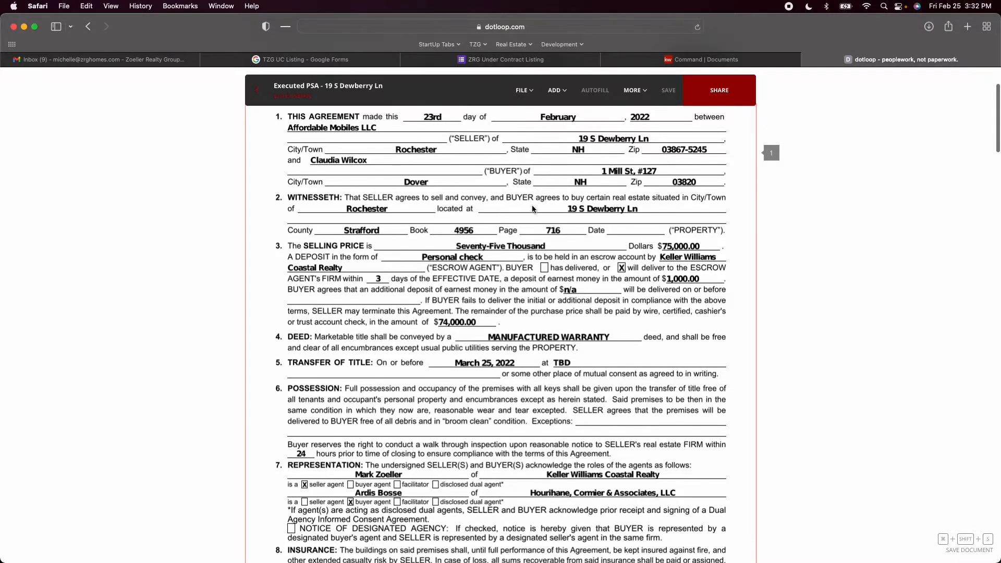
scroll(532, 205, "down", 1)
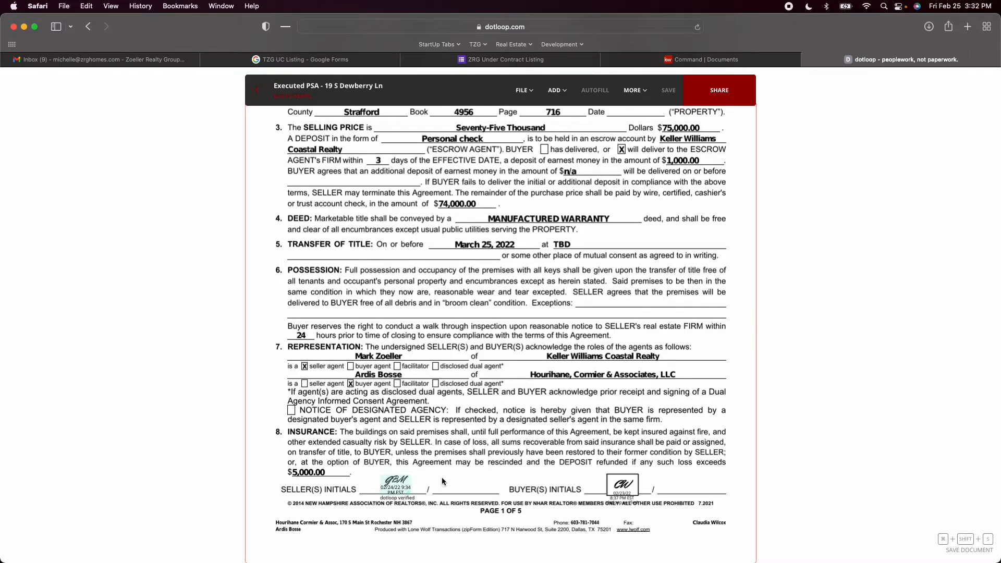
scroll(462, 467, "up", 5)
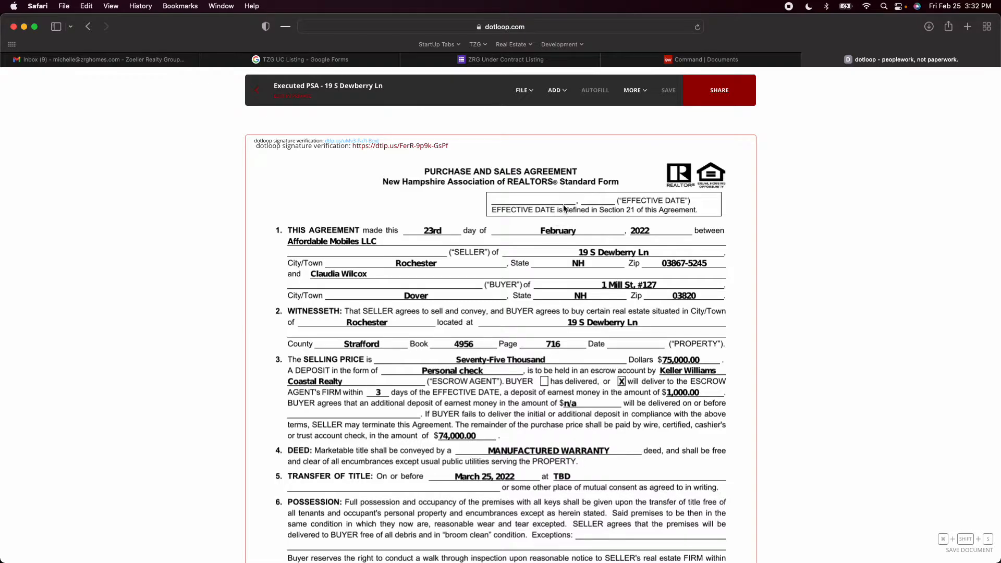
Try to add a date field on the effective date line of the Executed PSA, and decline editing the signed form
left_click(536, 98)
left_click(555, 93)
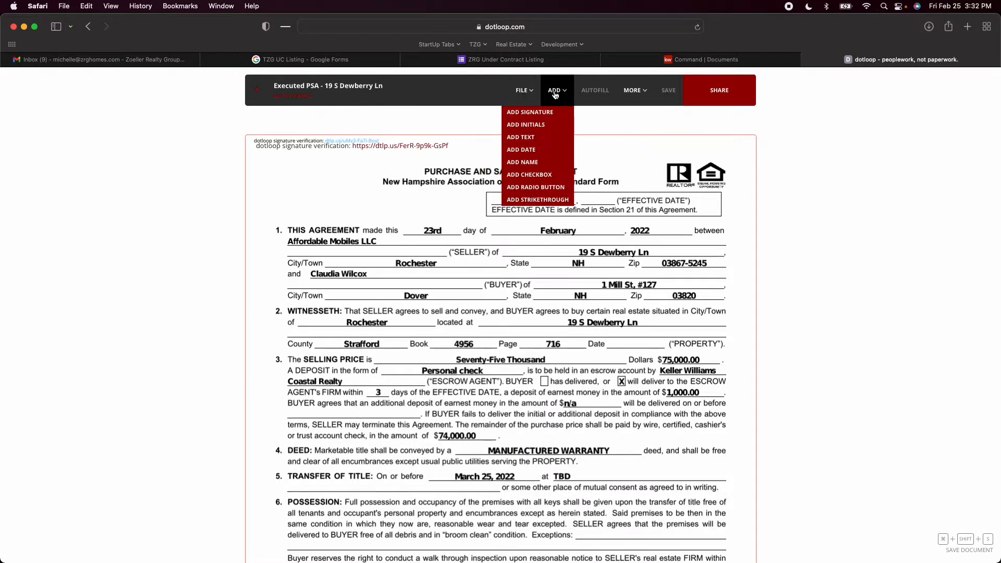
left_click_drag(536, 150, 532, 211)
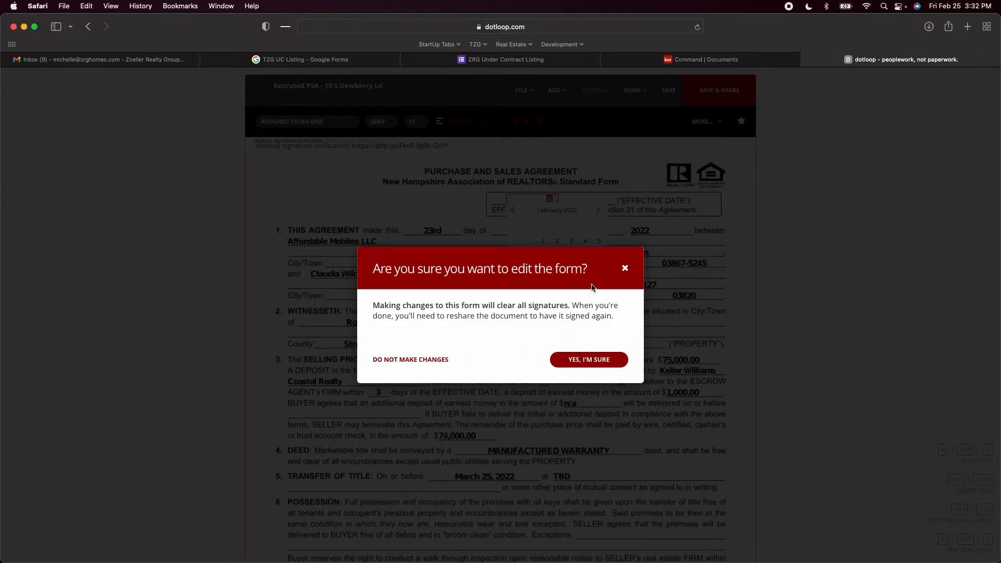
left_click(625, 268)
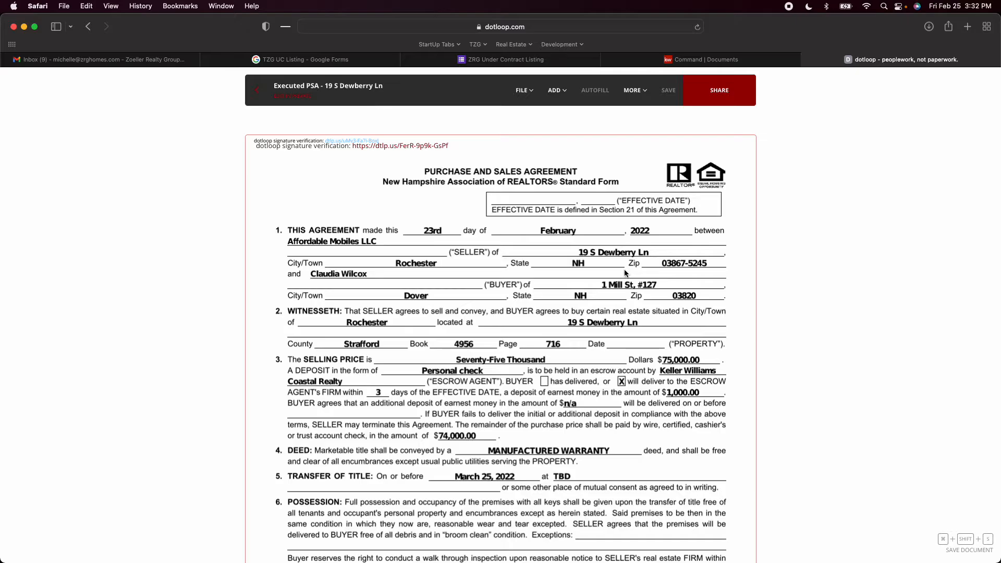
Return to the loop and copy the Executed PSA as a flat PDF into the same property's under-contract folder
scroll(583, 272, "down", 5)
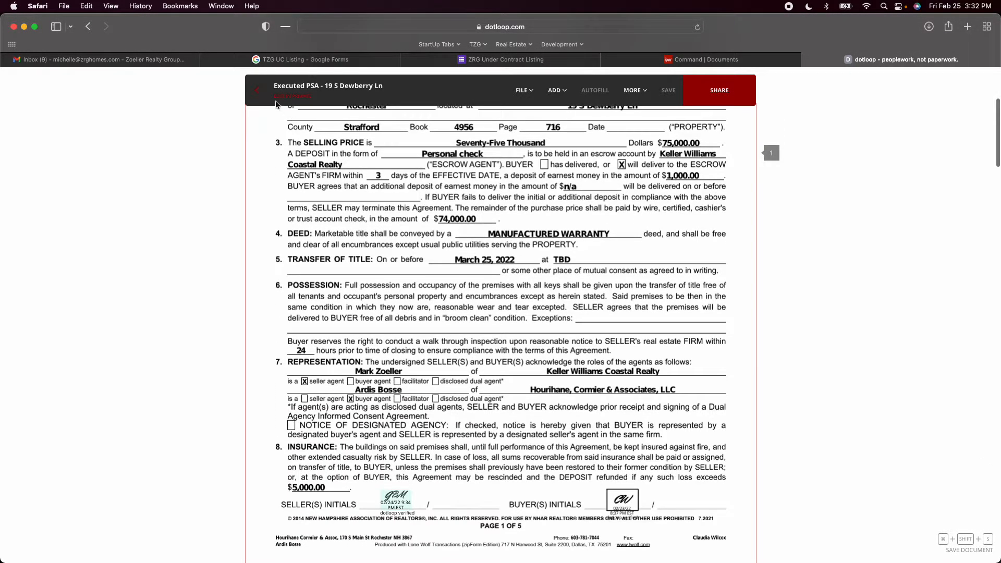
left_click(263, 94)
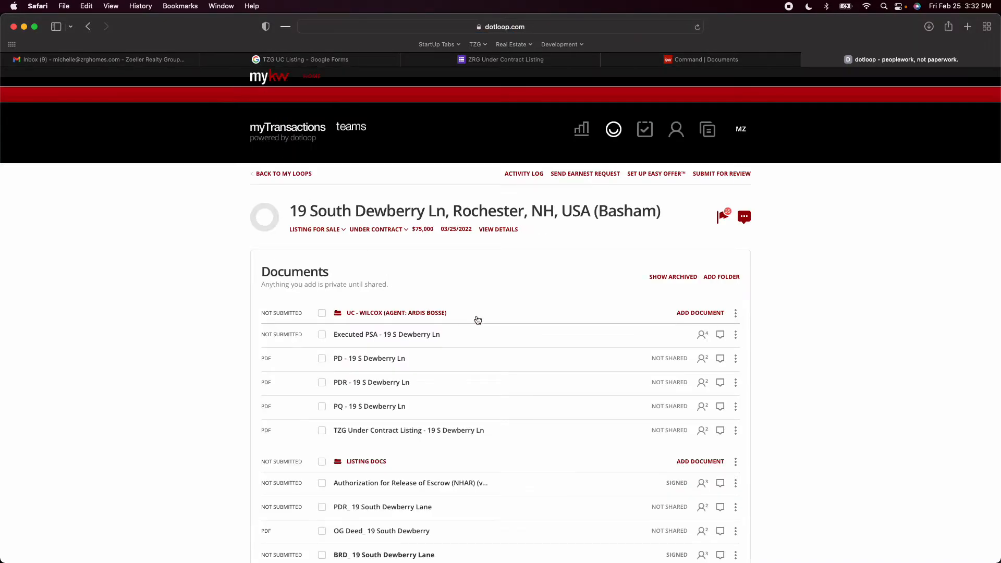
left_click(735, 336)
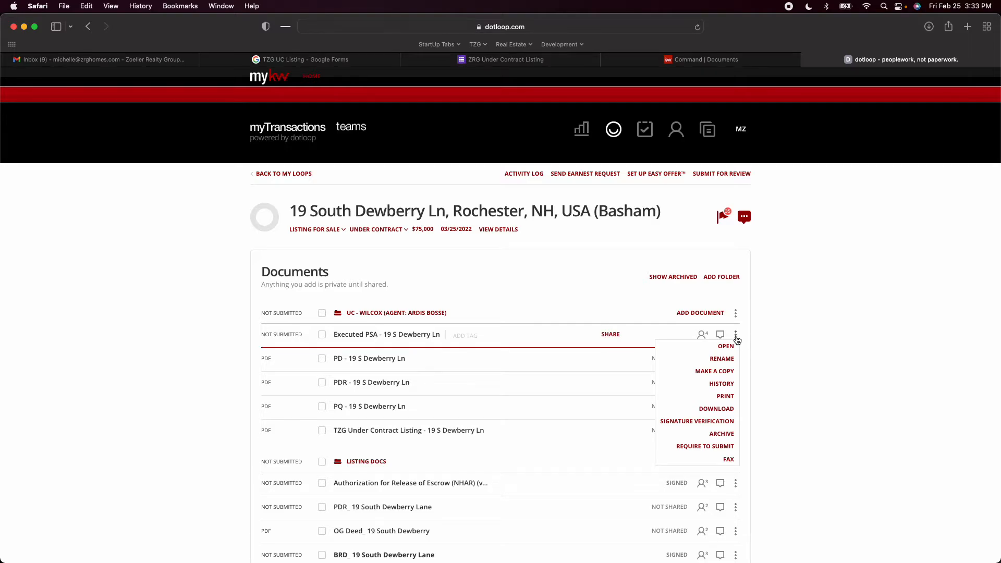
left_click(723, 372)
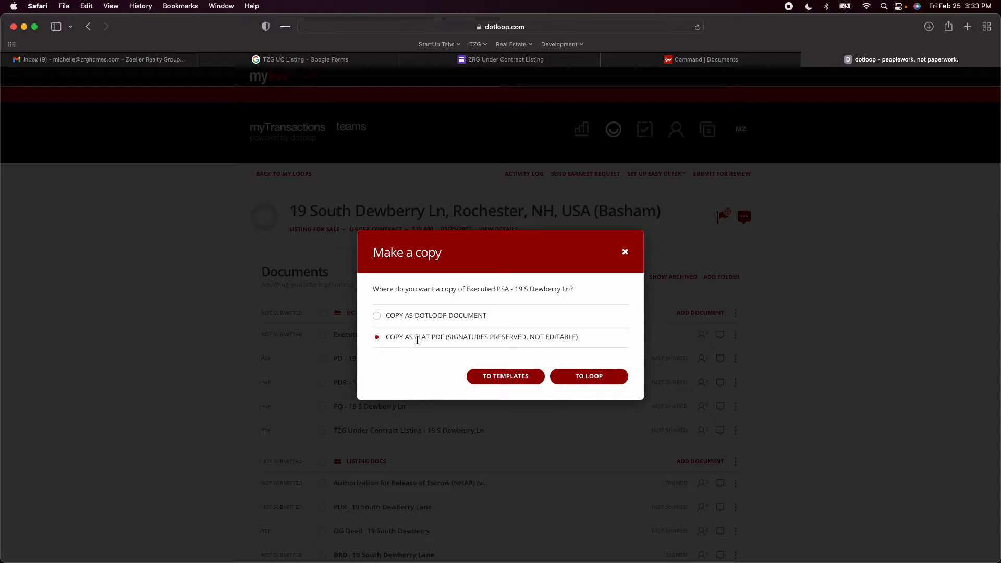
left_click(580, 378)
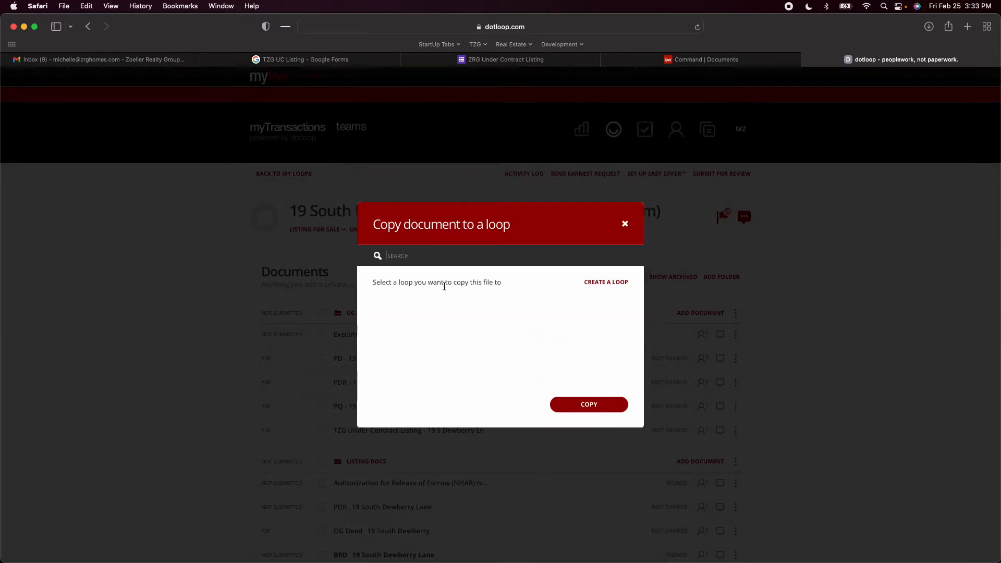
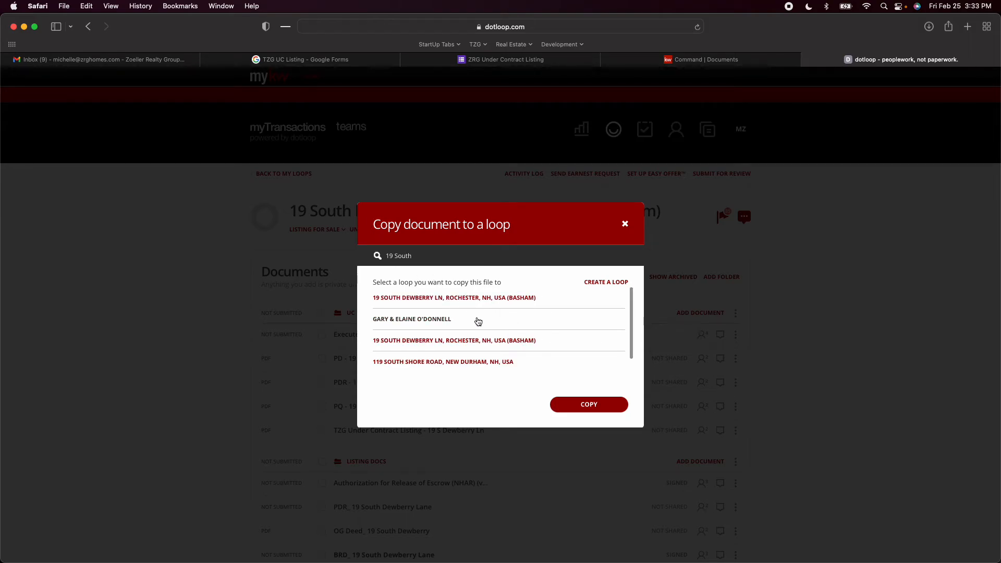
left_click(458, 299)
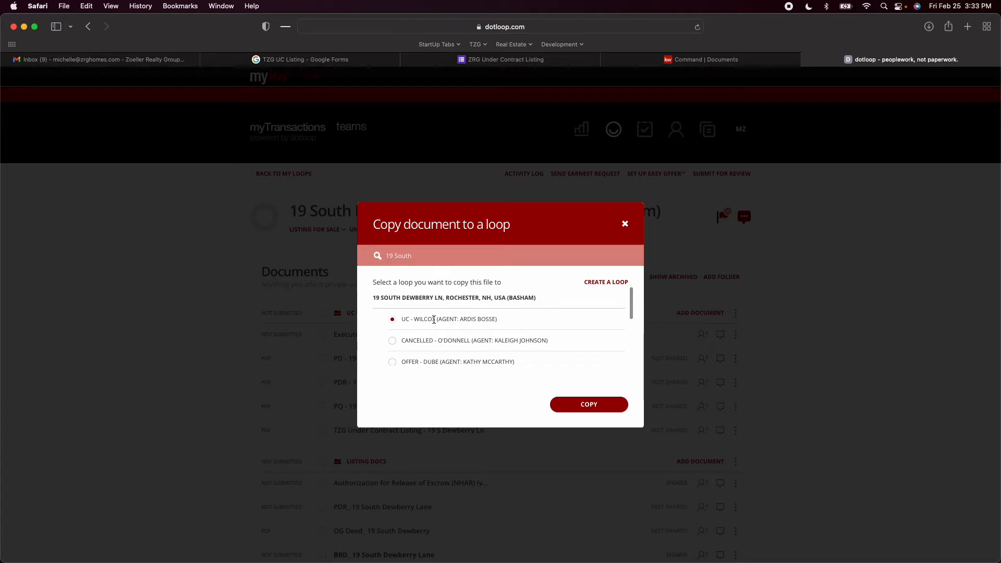
left_click(590, 406)
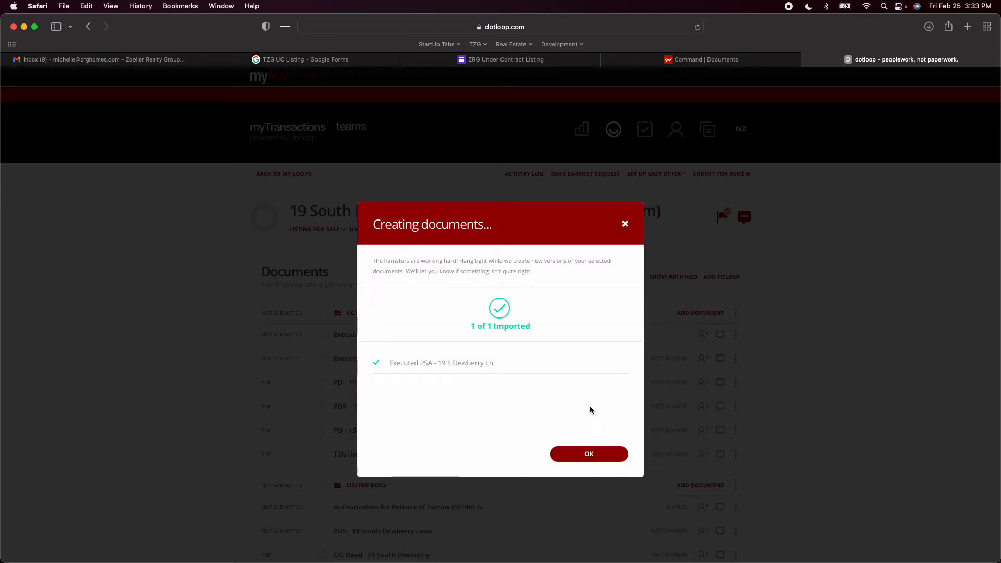
left_click(593, 454)
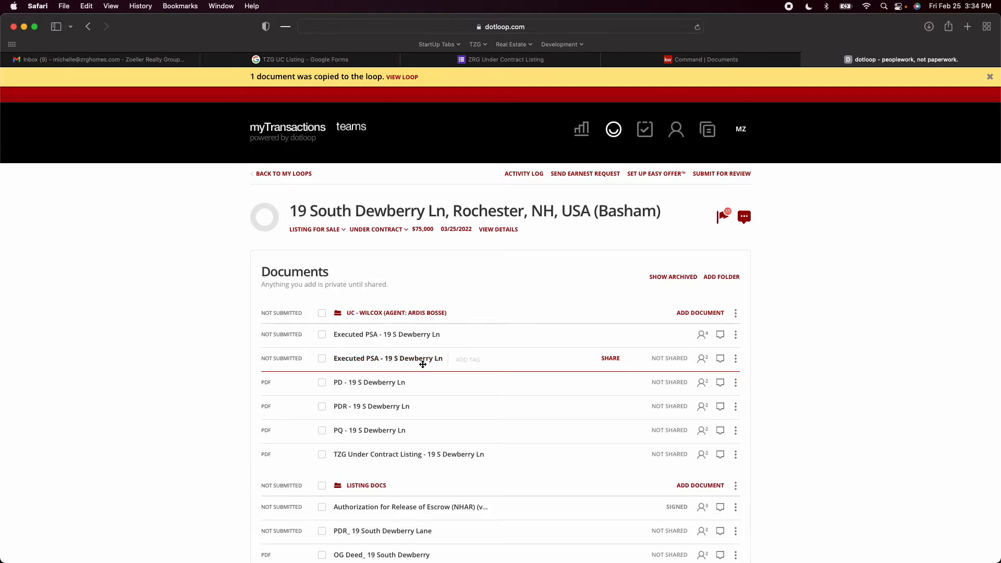
Archive the original Executed PSA, then open its flat copy and check the initials on page 1
left_click(736, 335)
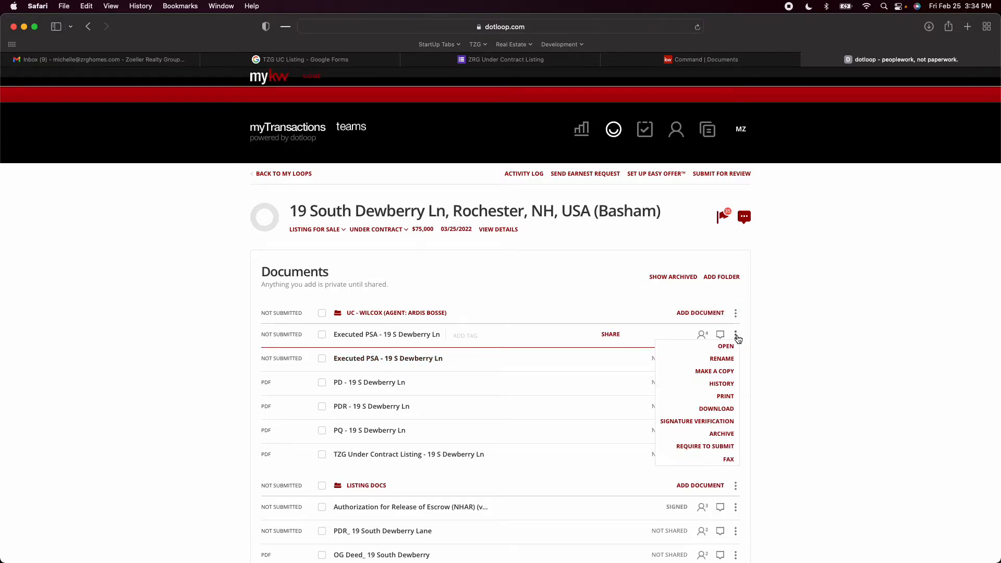
left_click(724, 435)
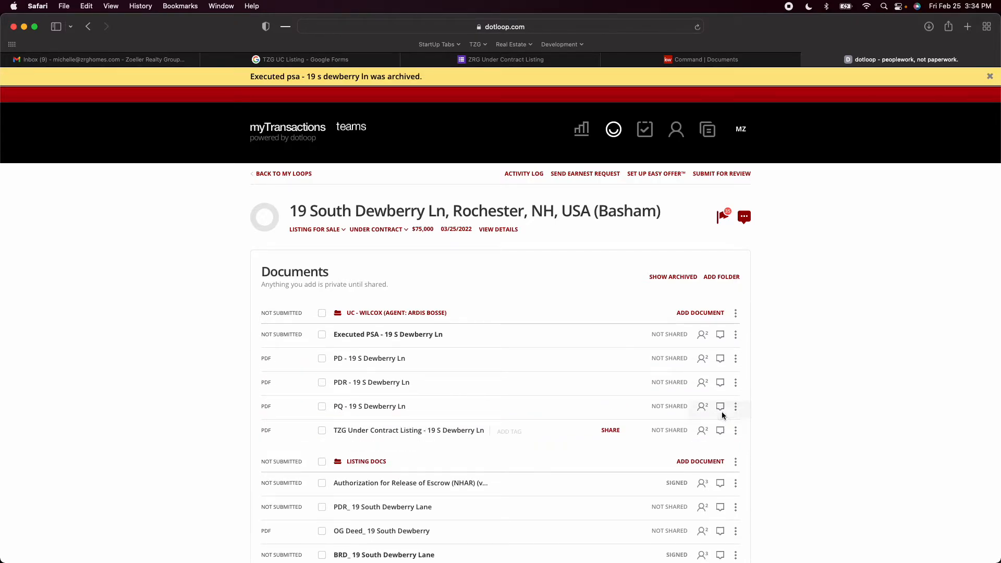
left_click(385, 339)
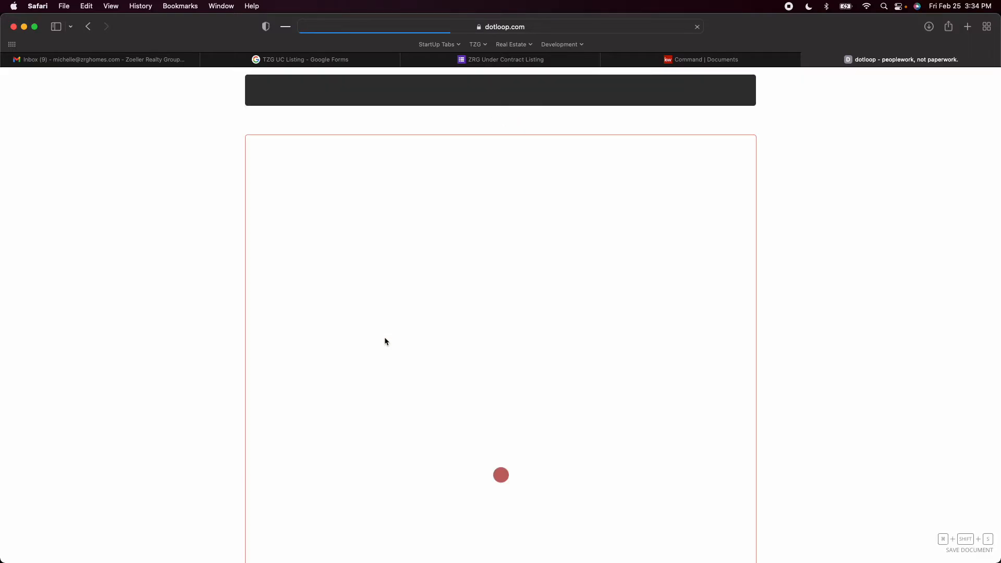
scroll(433, 336, "down", 5)
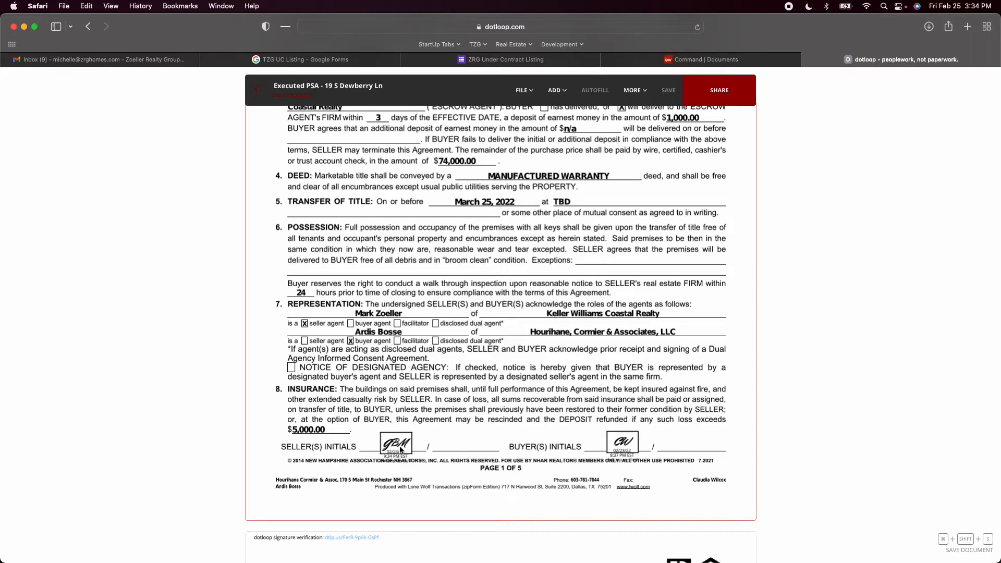
scroll(401, 450, "up", 5)
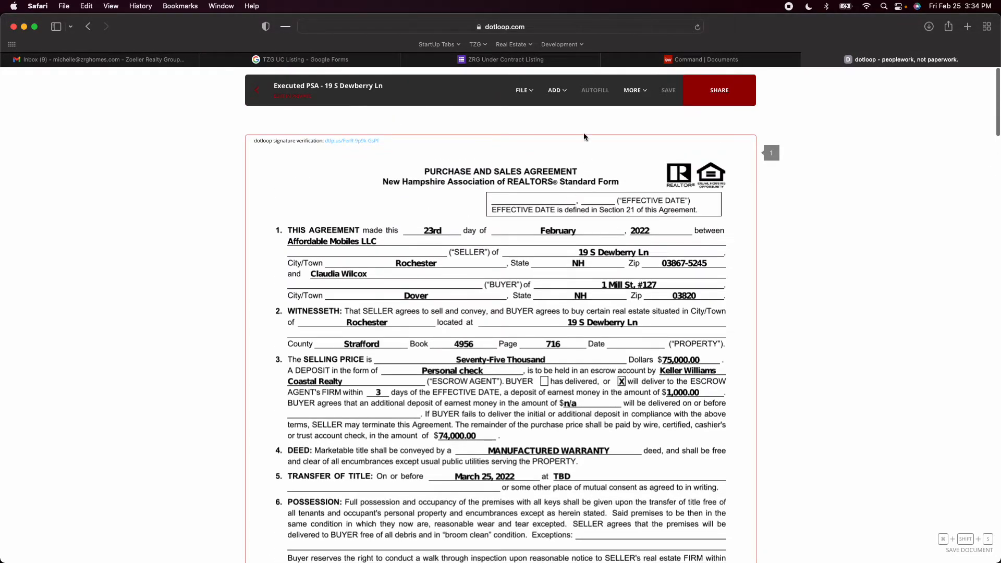
Add a date field on the effective date line at the head of the flat Executed PSA copy
mouse_move(561, 90)
left_click(529, 149)
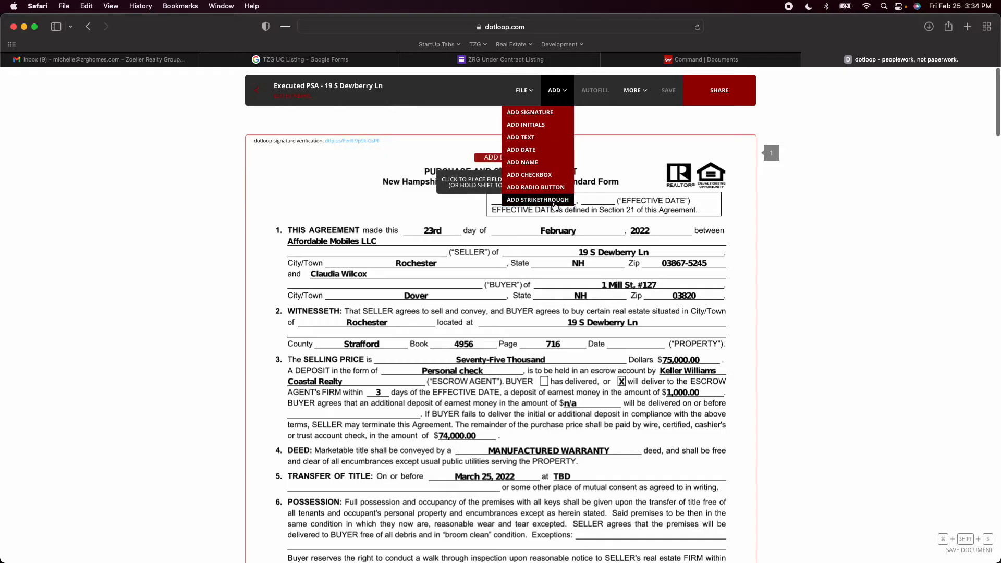
left_click(531, 203)
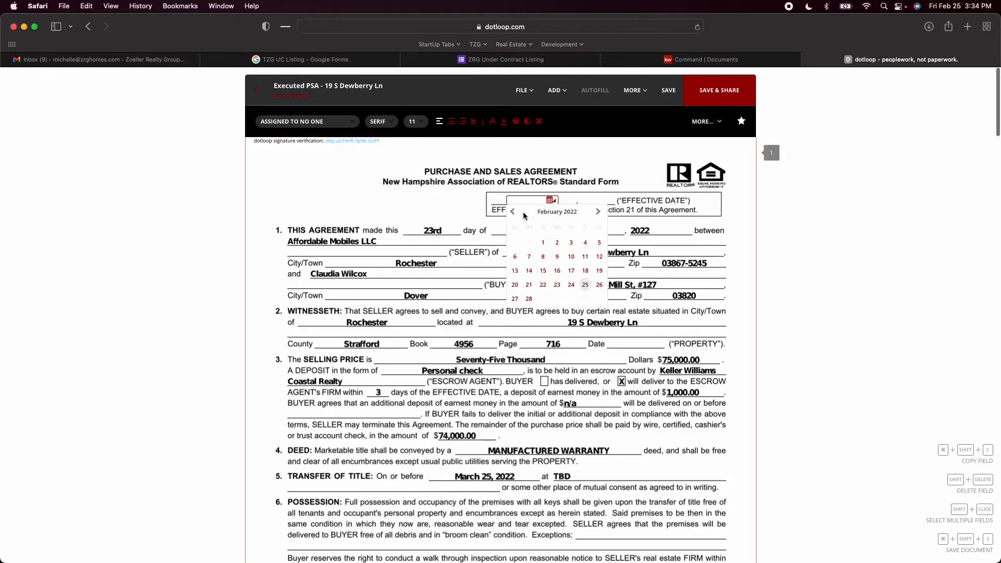
Examine pages 1 and 2 of the Executed PSA copy, checking the dated seller and buyer initials and the inspection terms
scroll(477, 279, "down", 3)
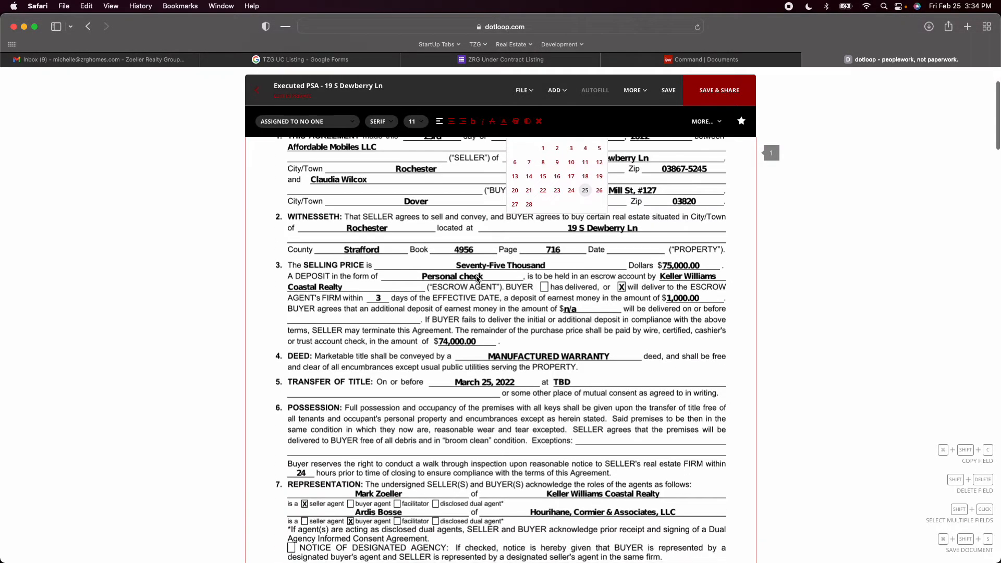
scroll(477, 279, "down", 6)
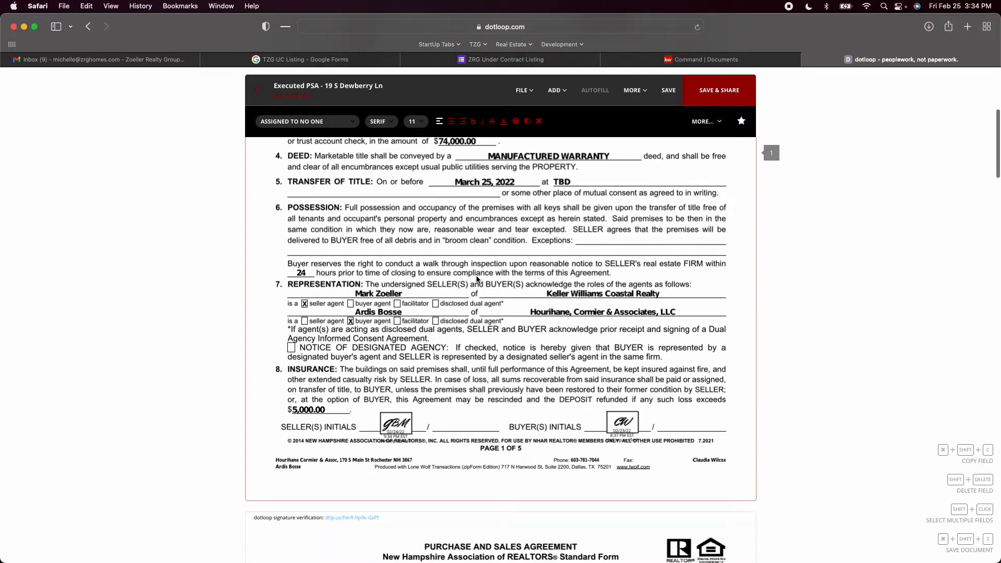
scroll(477, 279, "down", 1)
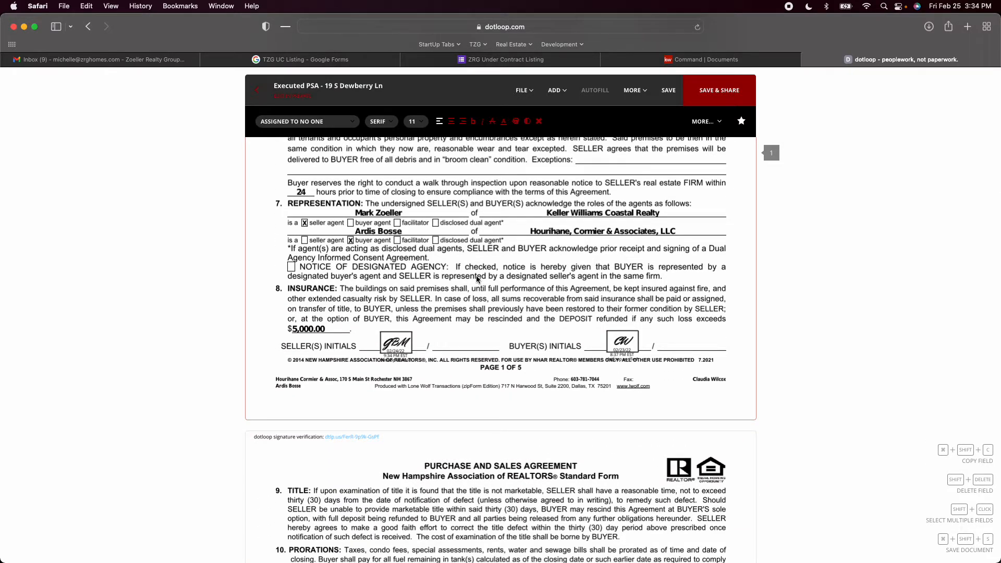
scroll(619, 338, "down", 8)
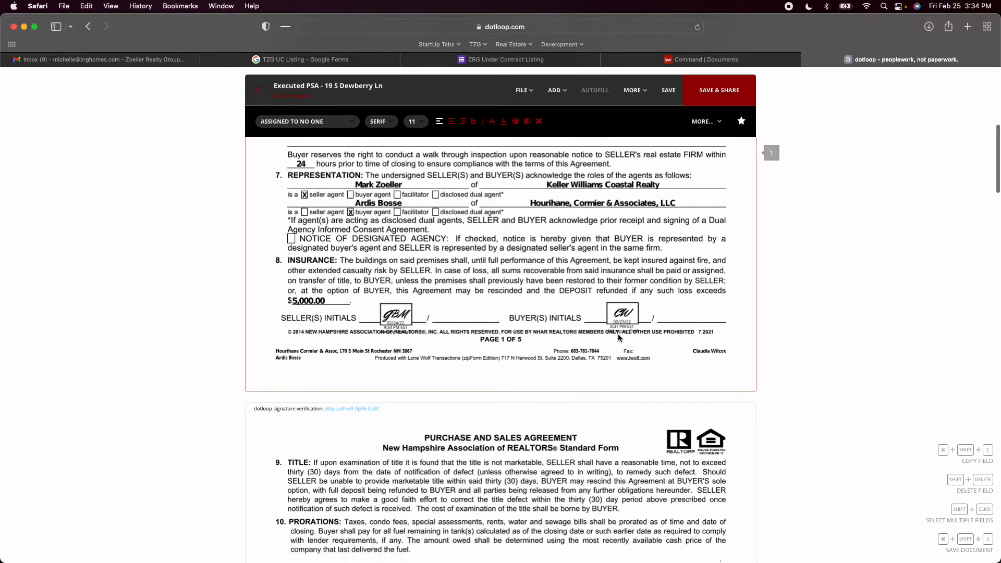
scroll(619, 338, "down", 3)
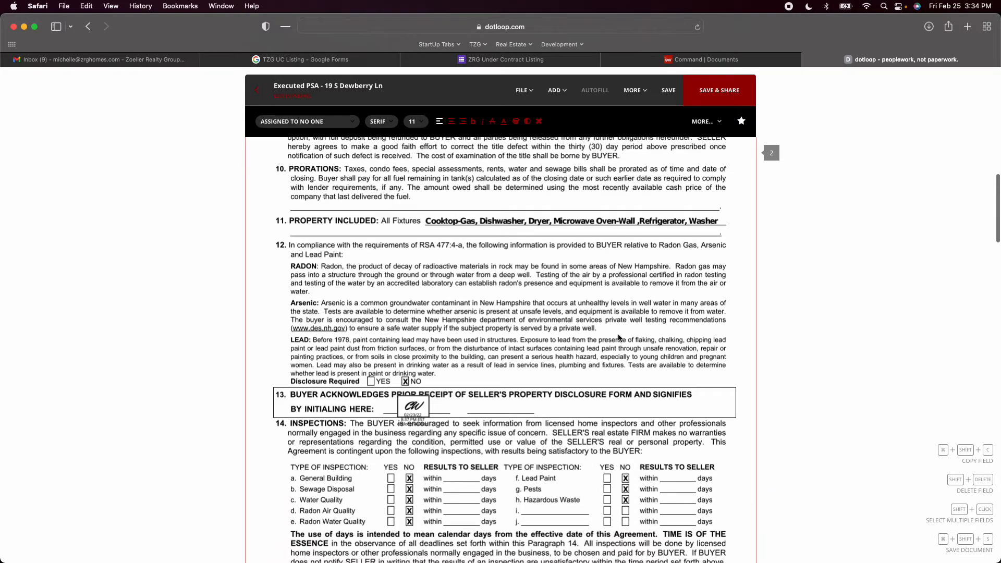
scroll(620, 338, "down", 4)
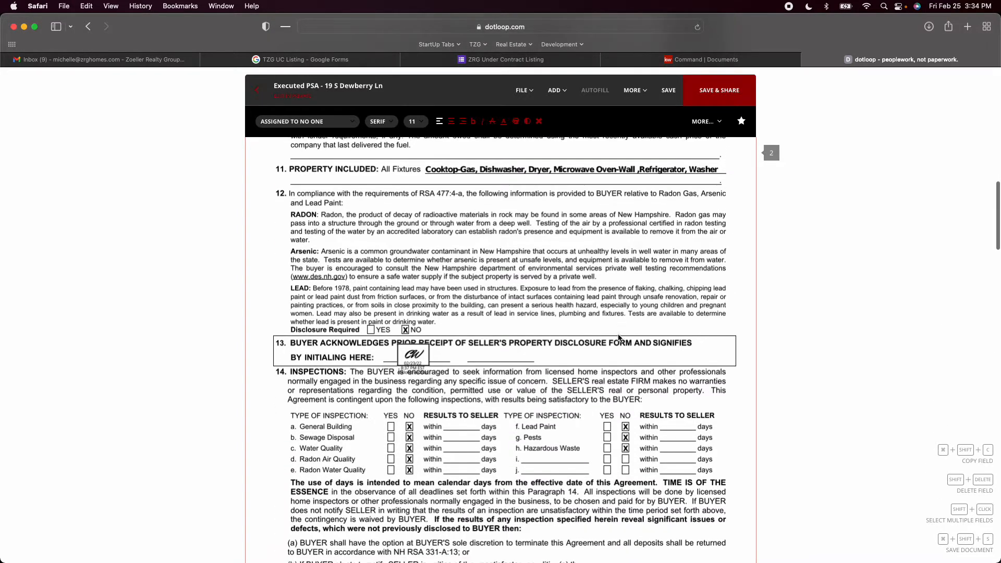
scroll(620, 338, "down", 4)
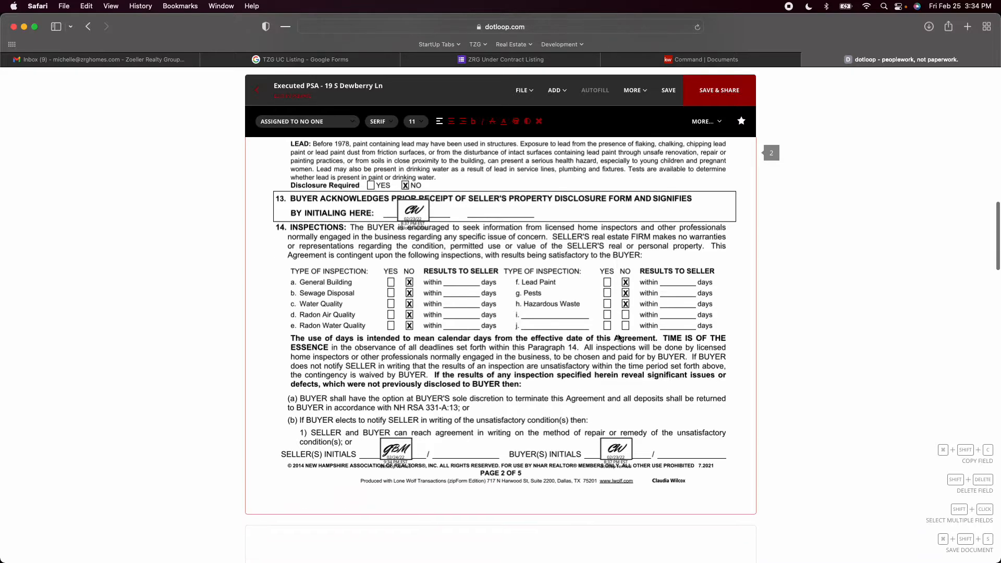
scroll(619, 338, "down", 1)
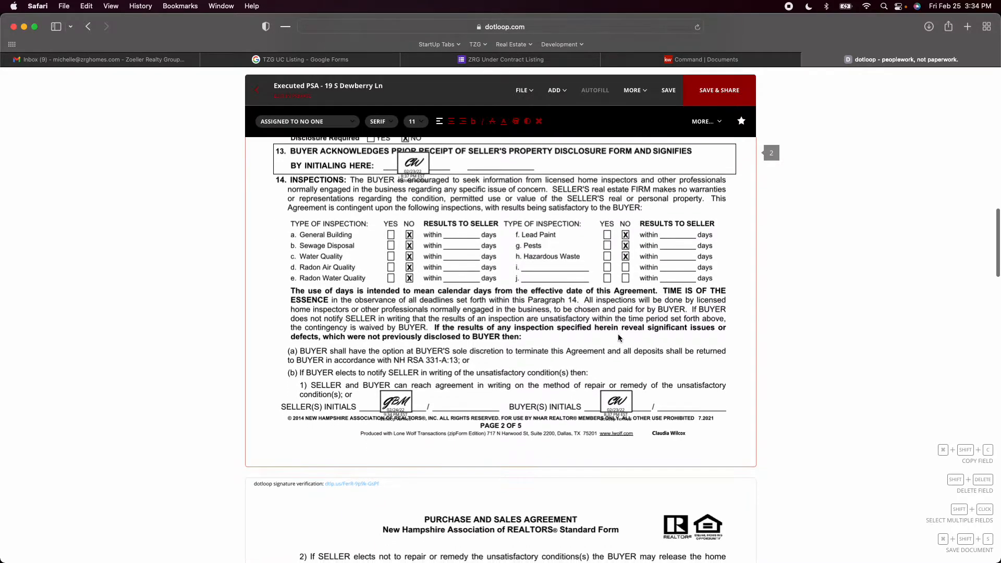
scroll(619, 338, "down", 2)
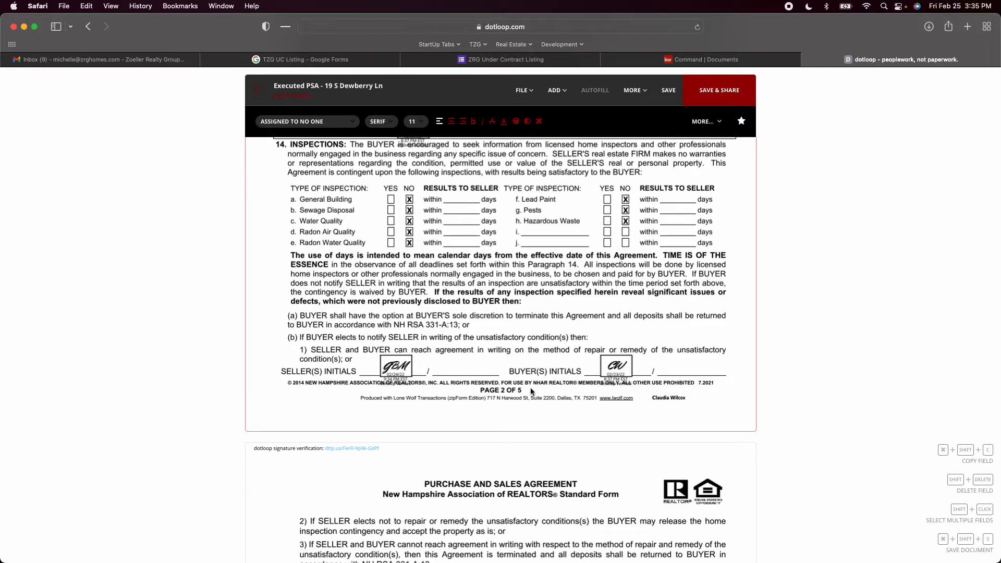
scroll(468, 349, "up", 20)
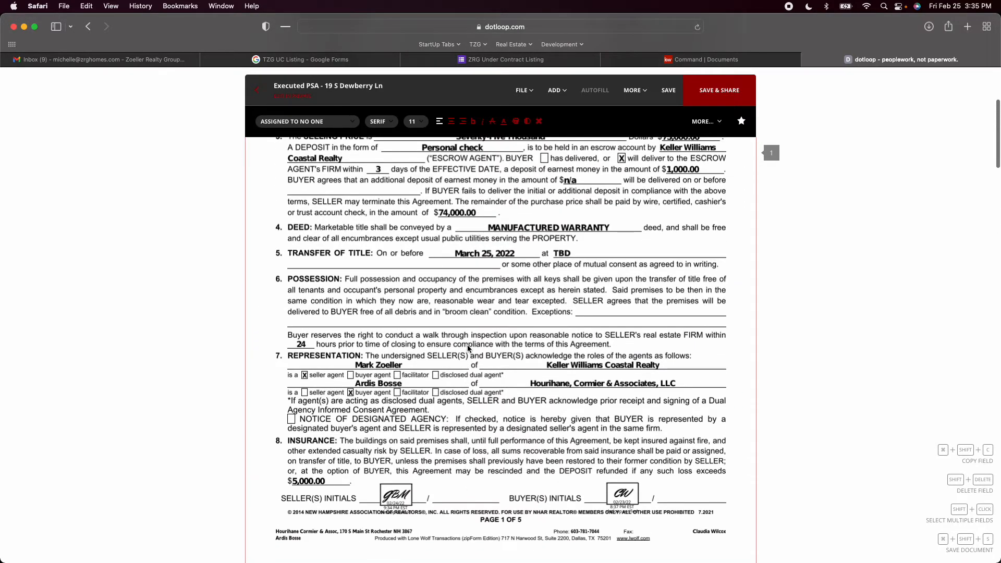
scroll(467, 348, "up", 10)
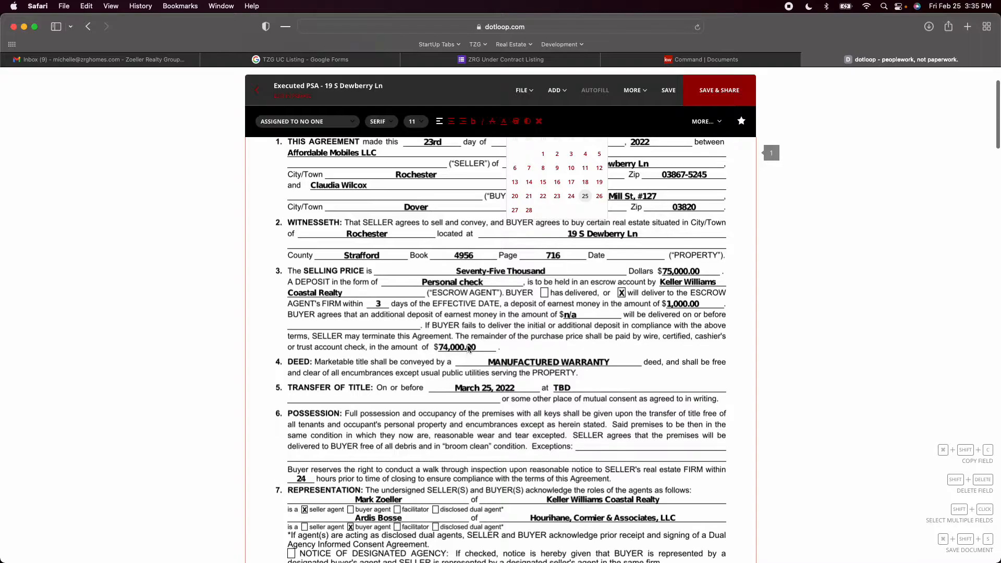
scroll(467, 349, "up", 4)
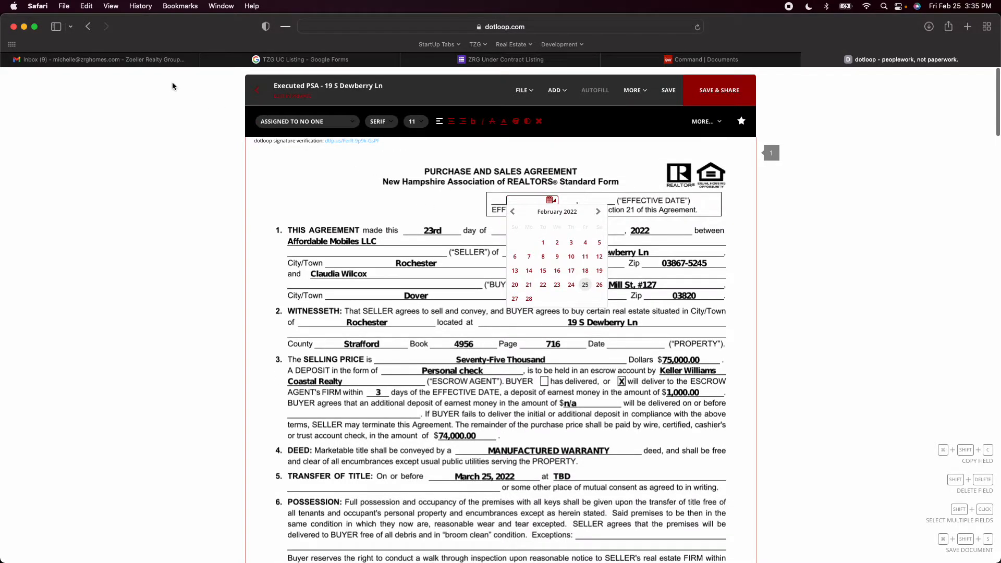
left_click(111, 63)
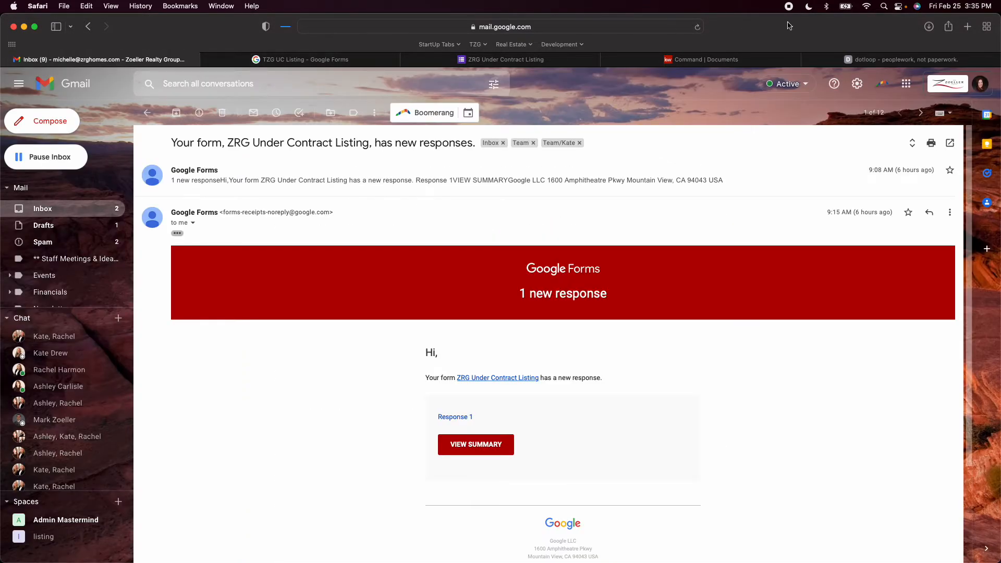
left_click(863, 62)
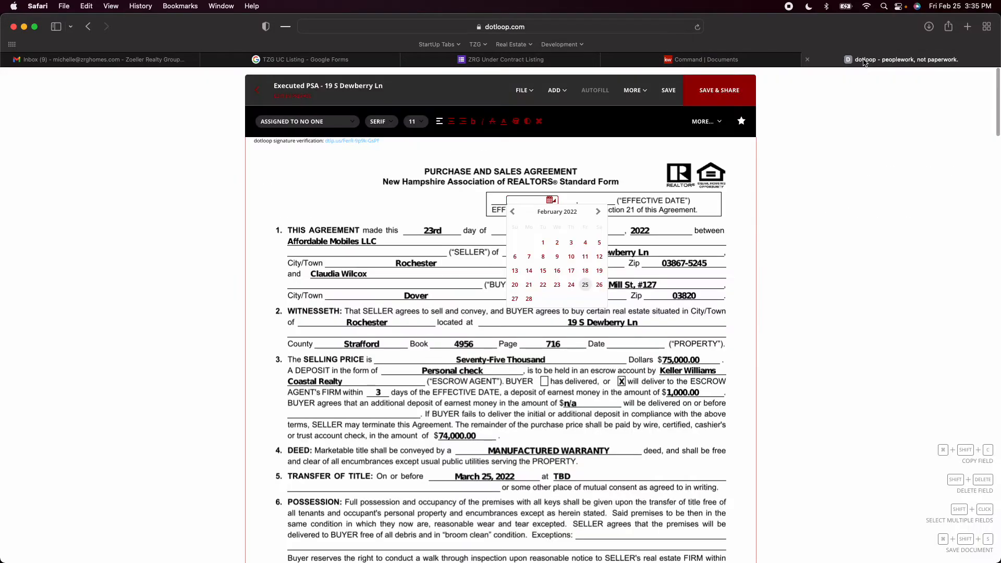
Save the Executed PSA copy with the effective date field left blank, and return to the loop's documents
left_click(345, 164)
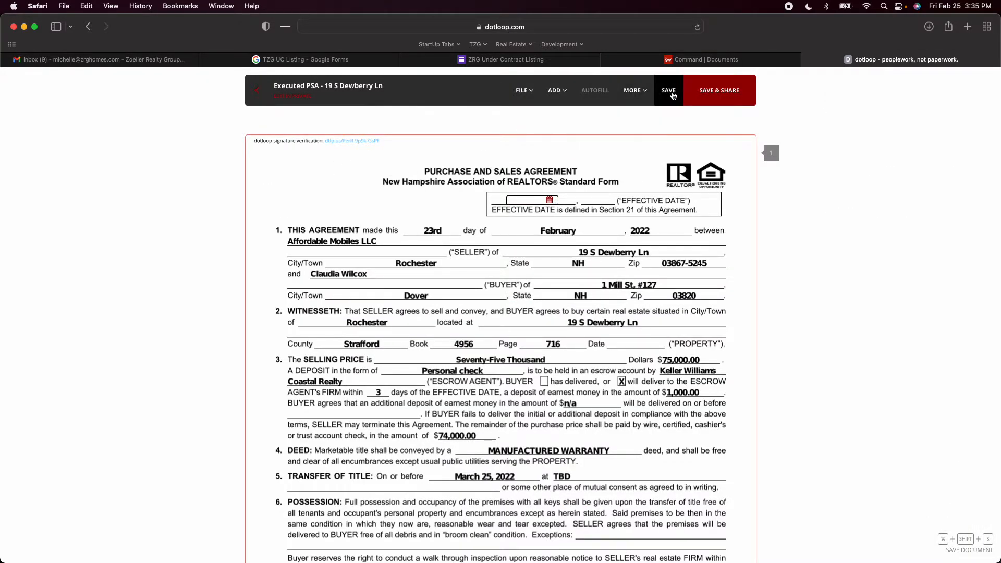
left_click(673, 95)
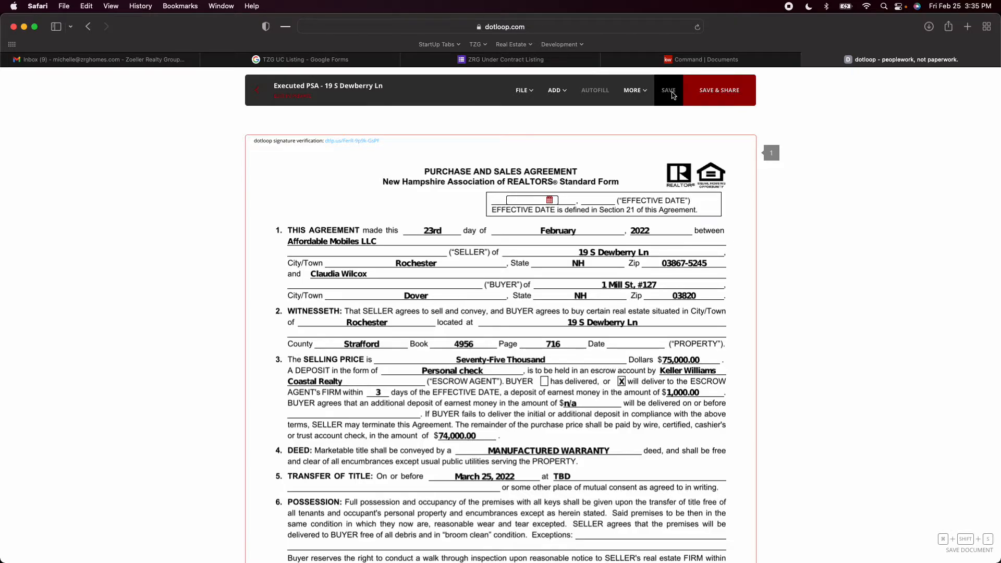
left_click(256, 95)
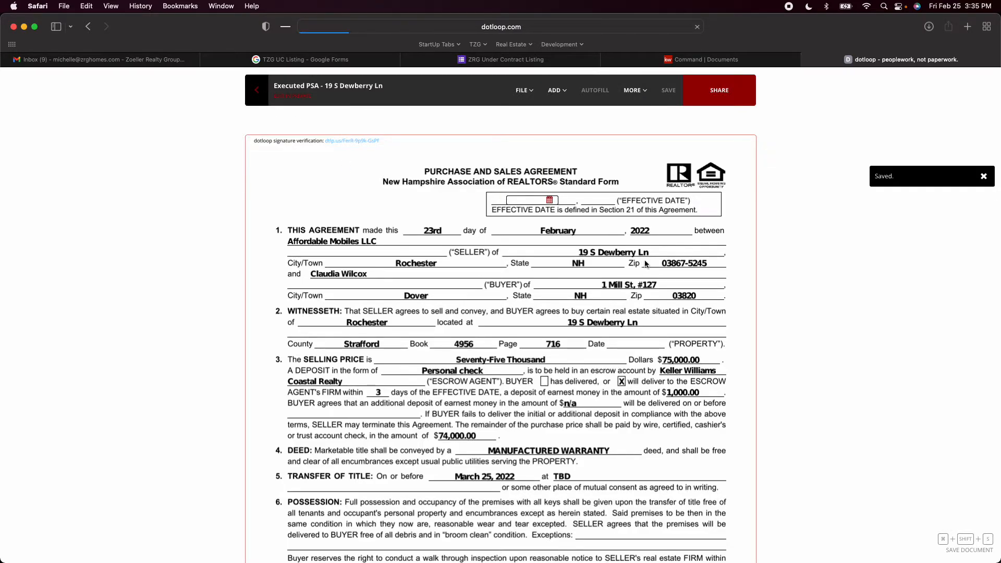
Show the loop's archived documents and open the document history of the archived Executed PSA in the UC folder
left_click(677, 278)
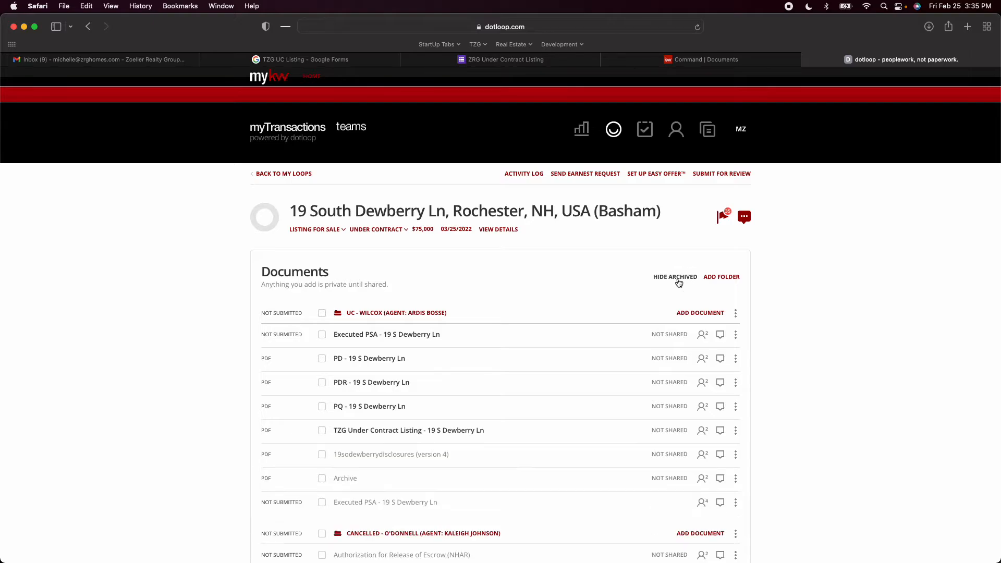
scroll(480, 373, "down", 2)
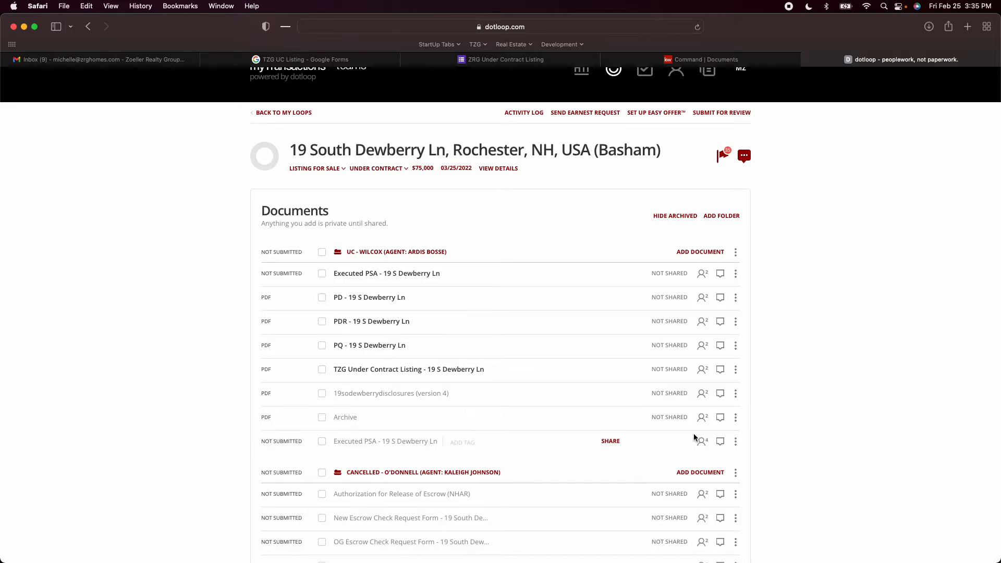
left_click(736, 442)
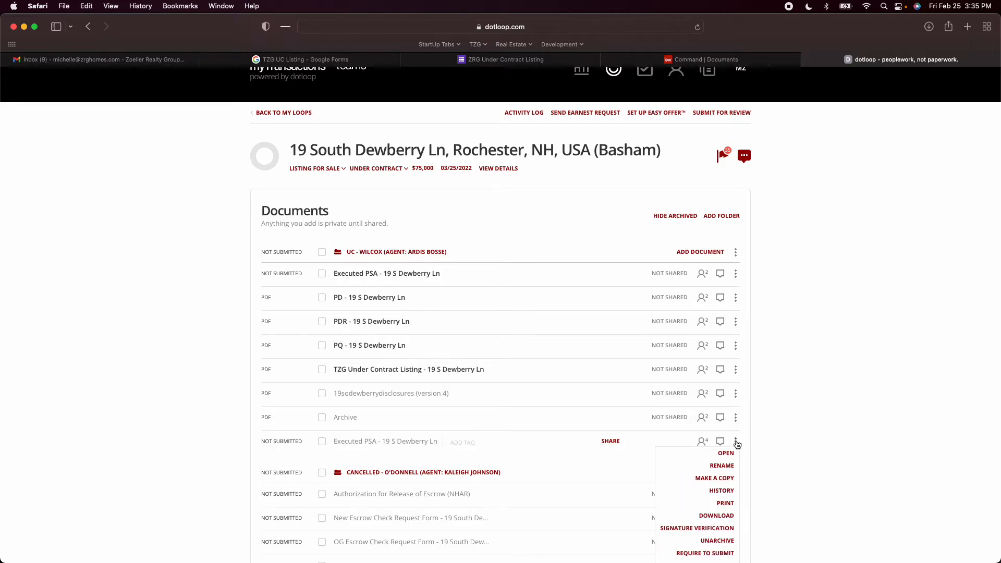
scroll(714, 485, "down", 1)
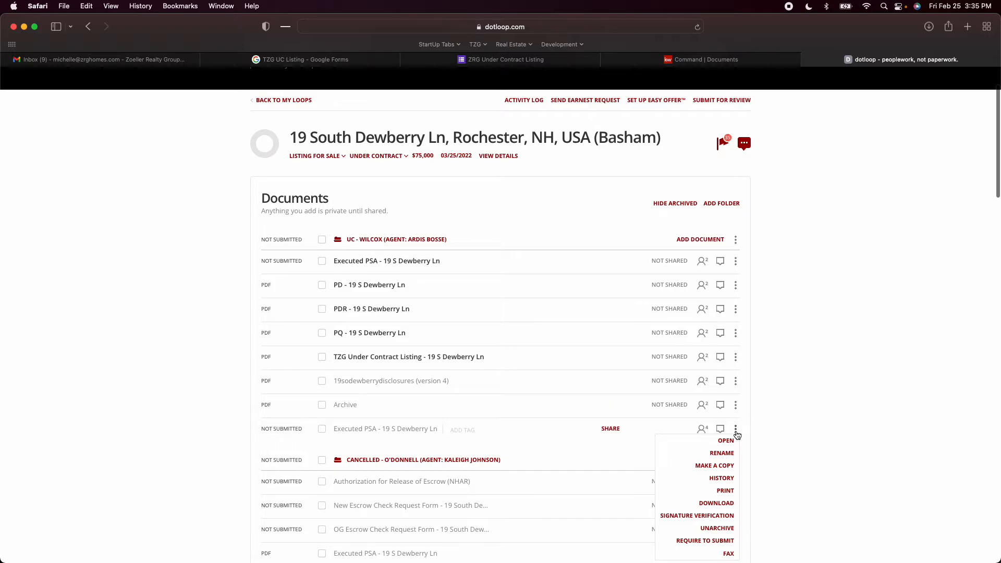
left_click(725, 479)
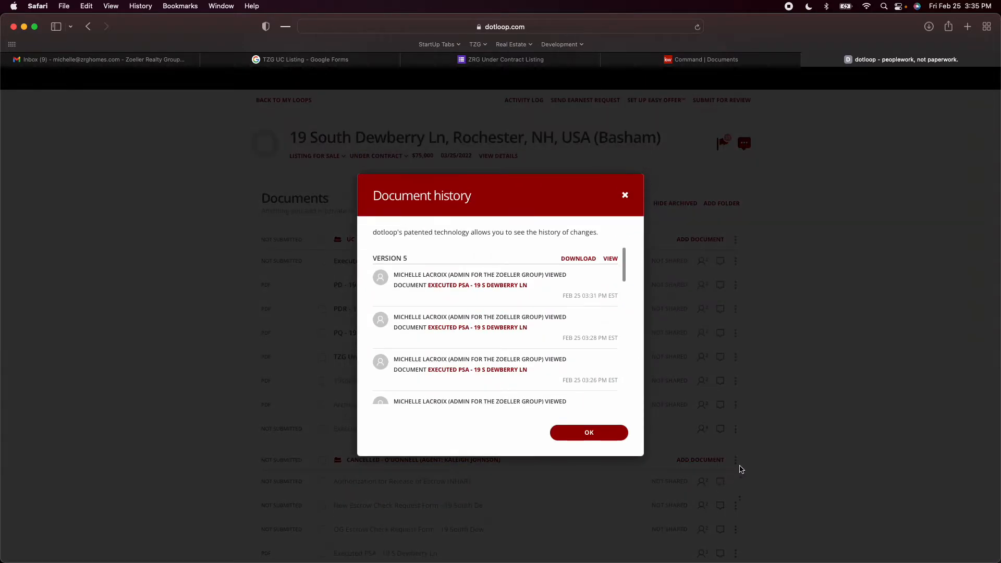
Examine versions 5 to 3 in the archived PSA's history for signing, sharing and viewing times, and close the history
scroll(534, 358, "down", 10)
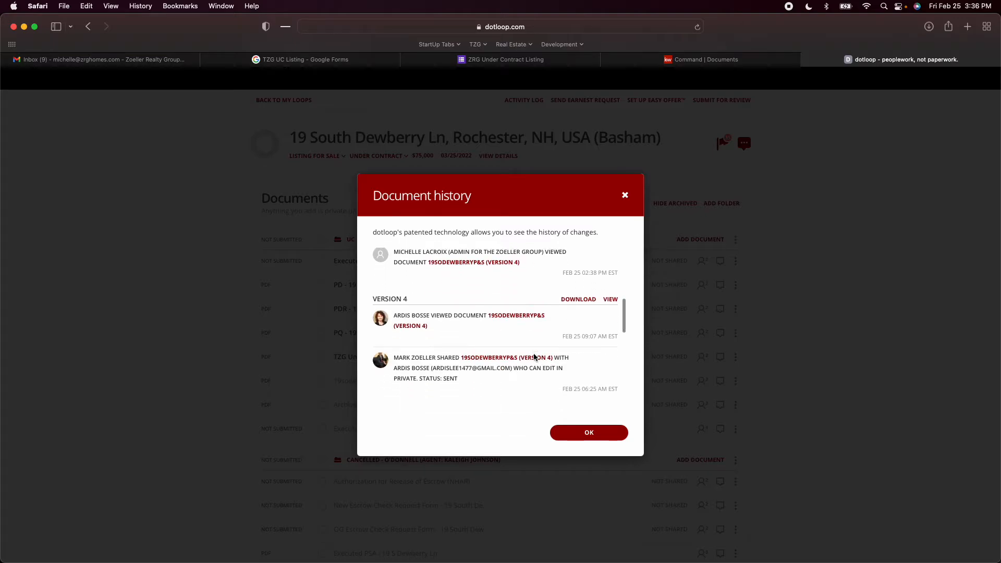
scroll(533, 355, "down", 1)
scroll(534, 357, "down", 5)
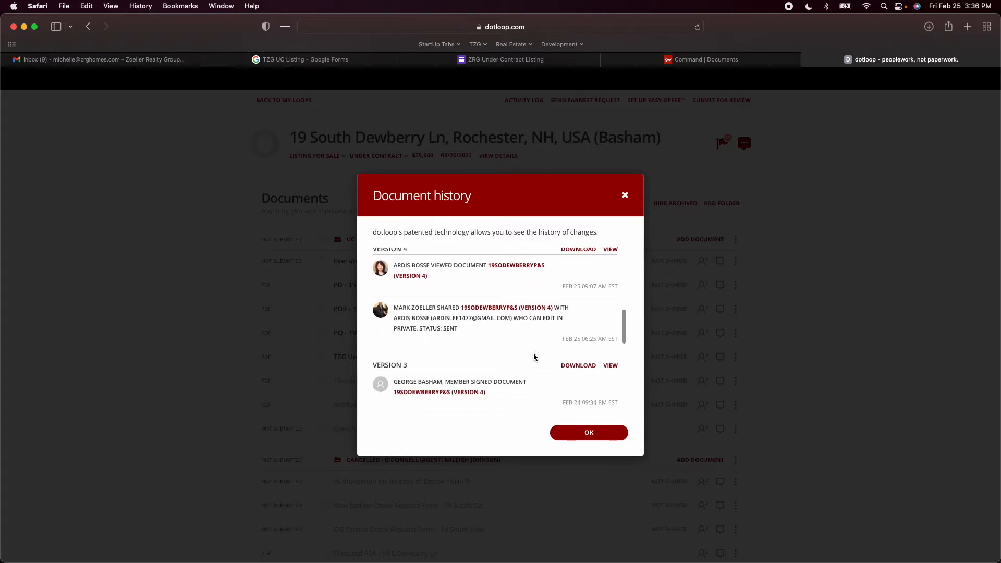
scroll(533, 357, "down", 2)
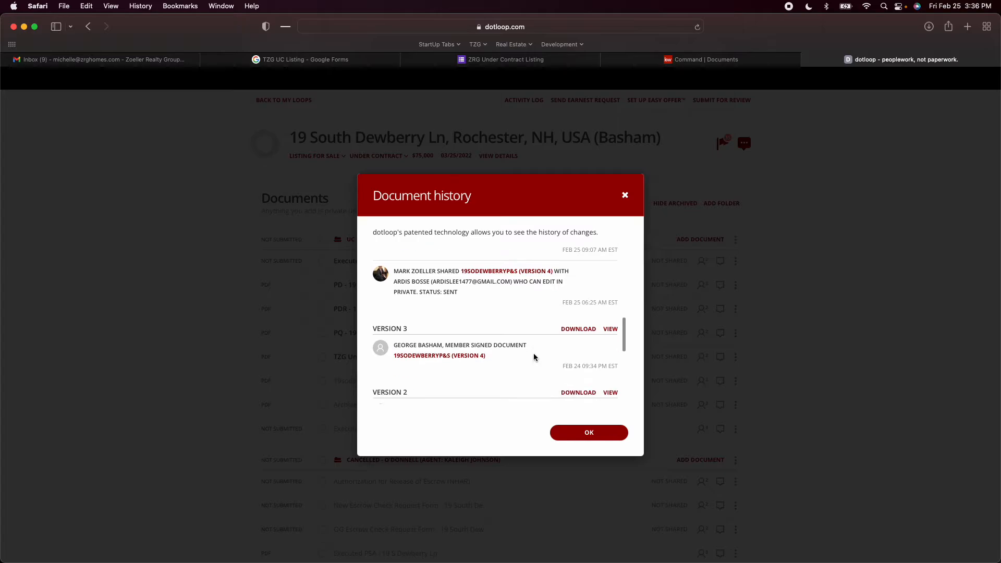
scroll(484, 320, "up", 1)
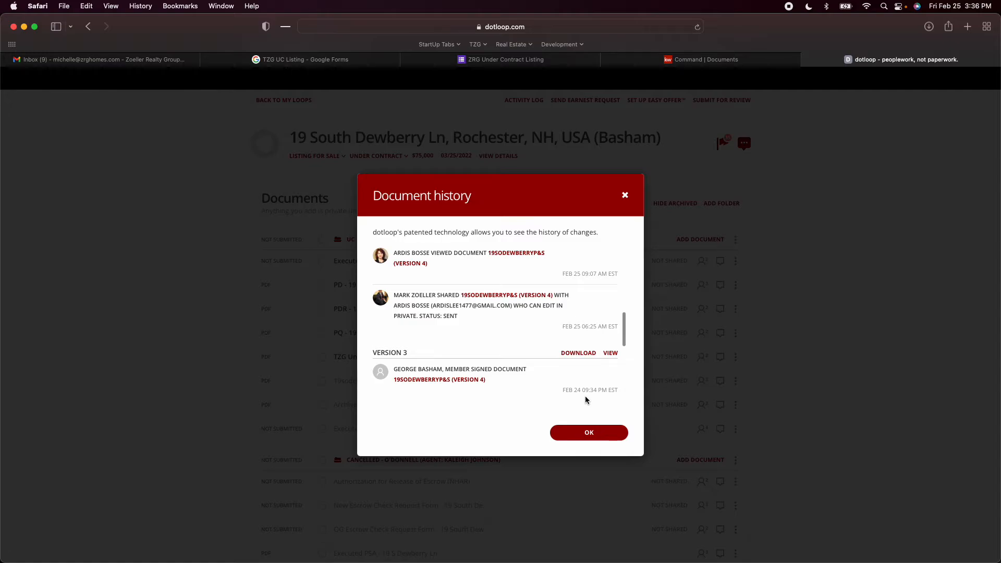
scroll(538, 396, "up", 5)
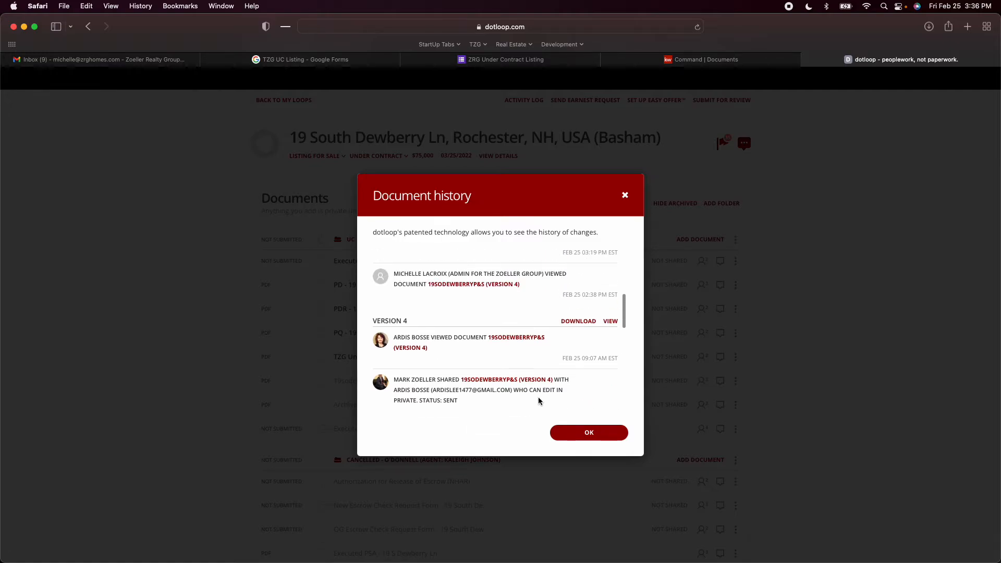
scroll(537, 404, "down", 4)
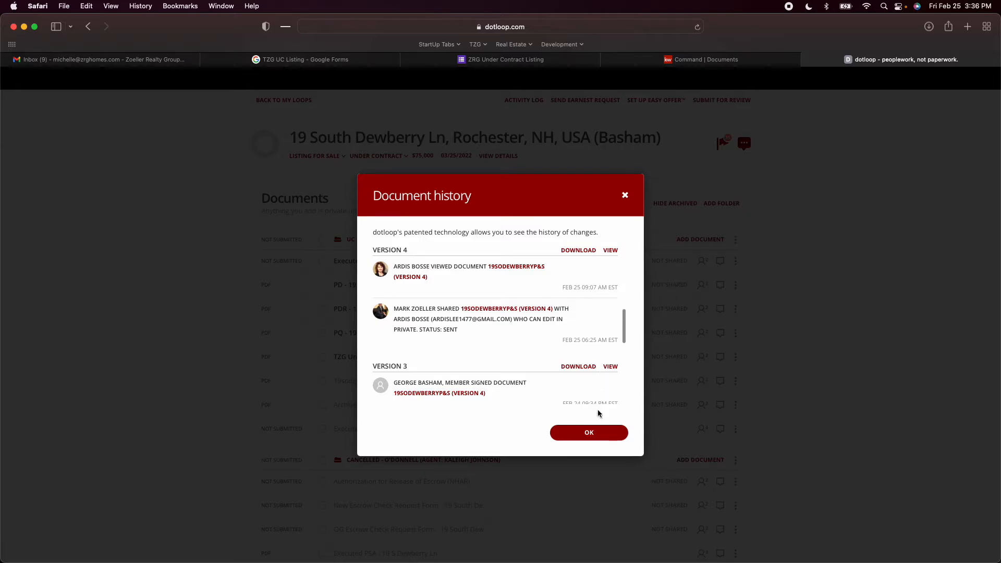
left_click(586, 434)
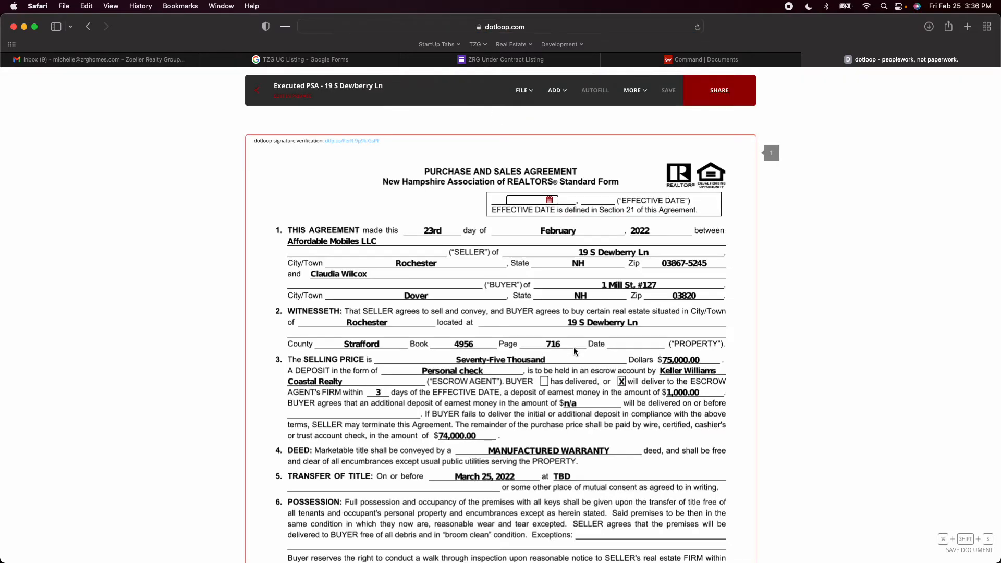
Set the effective date on the flat Executed PSA copy to 02/25/2022, save it, and return to the loop's documents
left_click(525, 204)
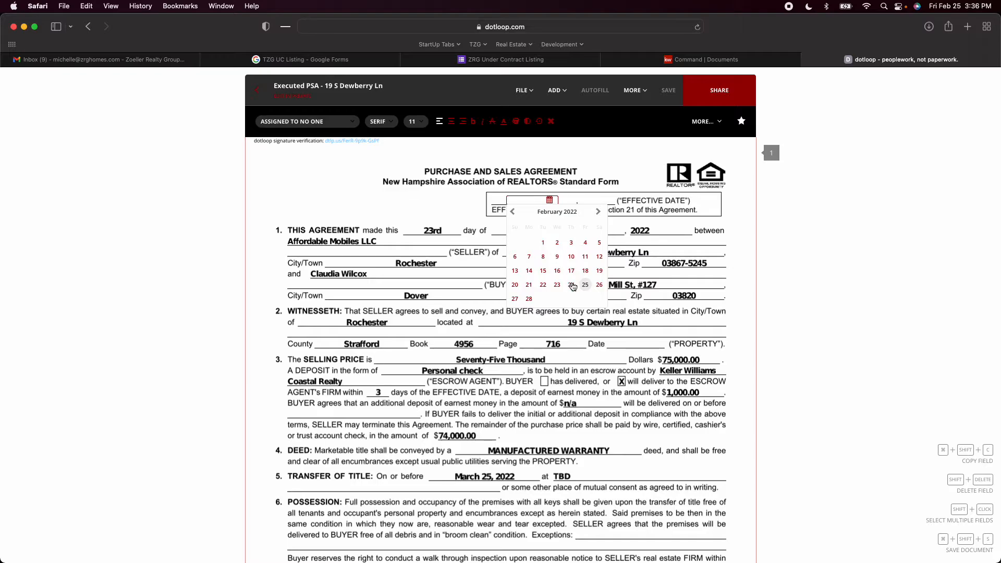
left_click(586, 286)
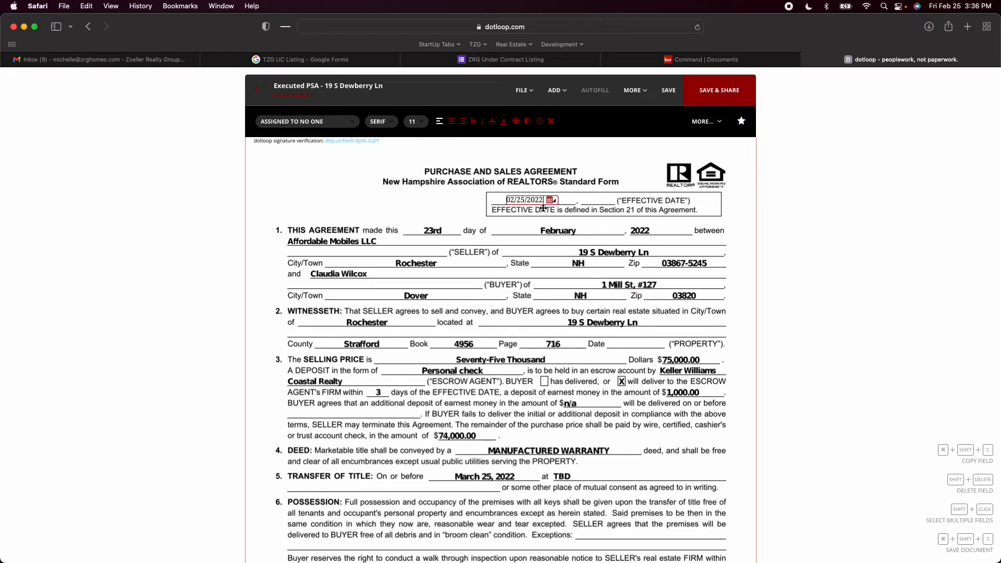
left_click(667, 94)
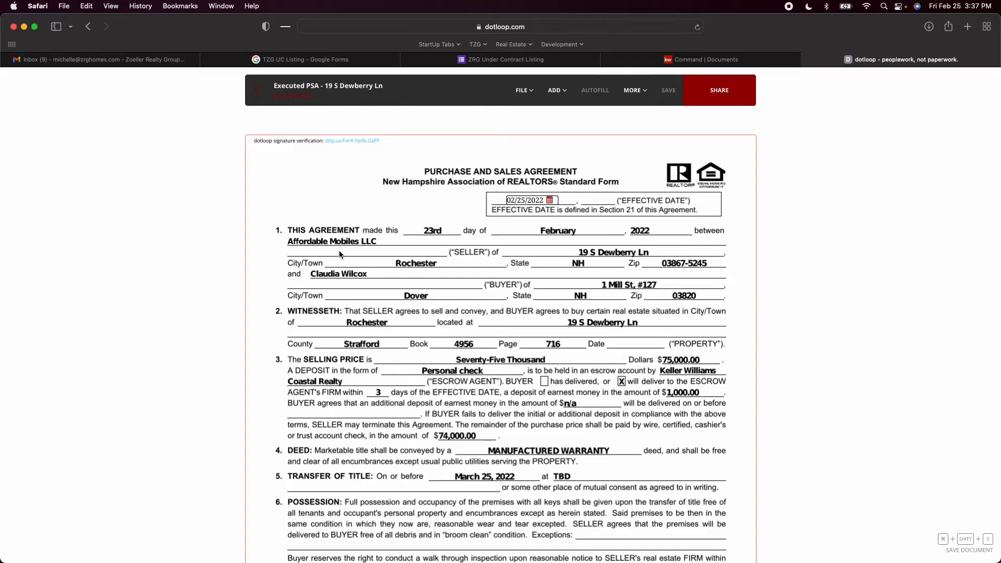
left_click(255, 91)
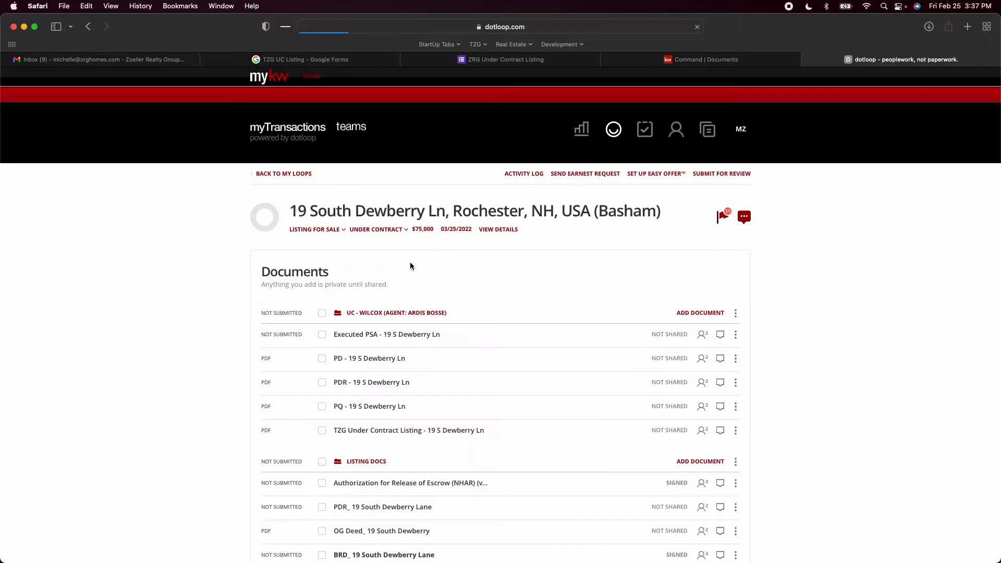
scroll(416, 262, "down", 1)
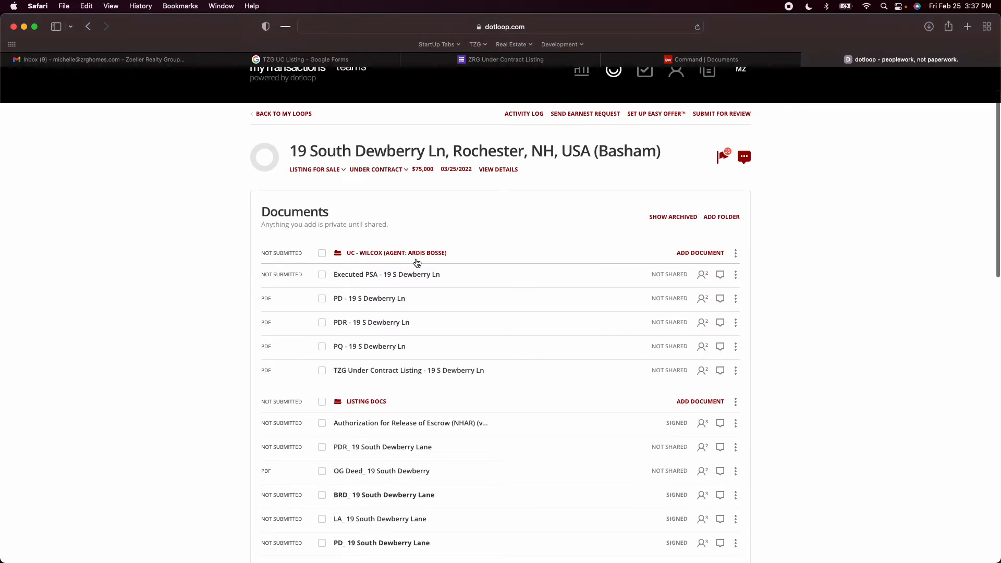
left_click(322, 275)
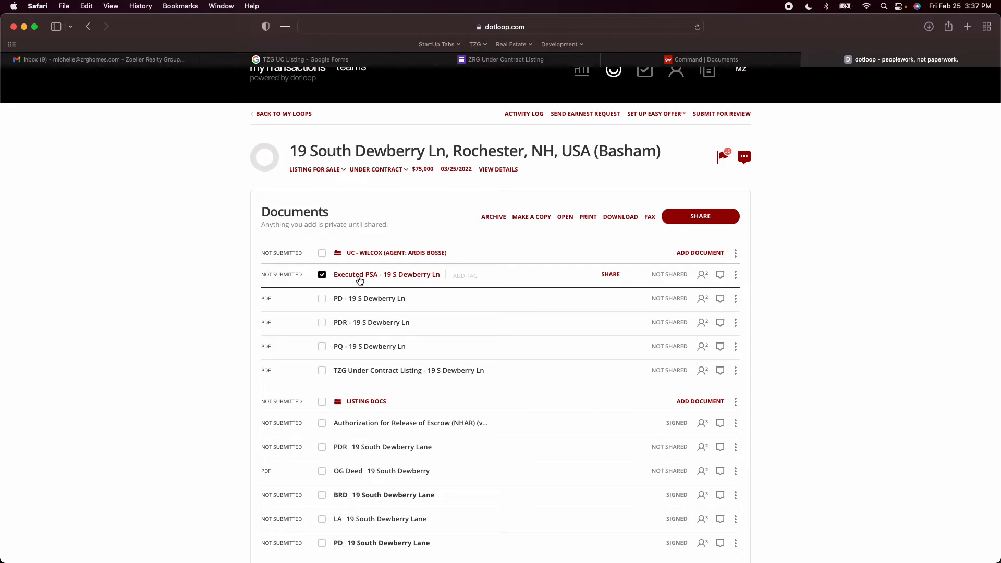
left_click(322, 471)
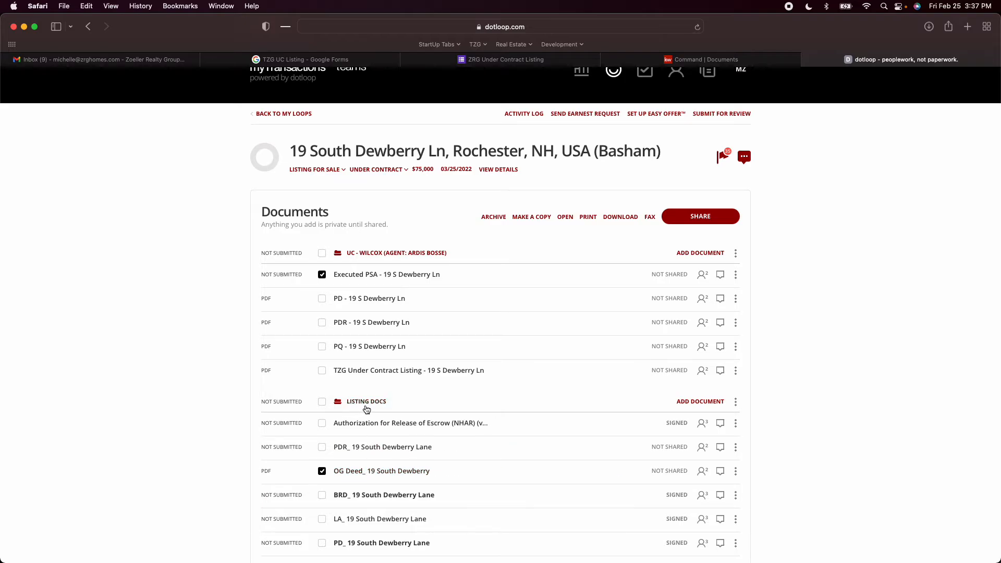
left_click(565, 217)
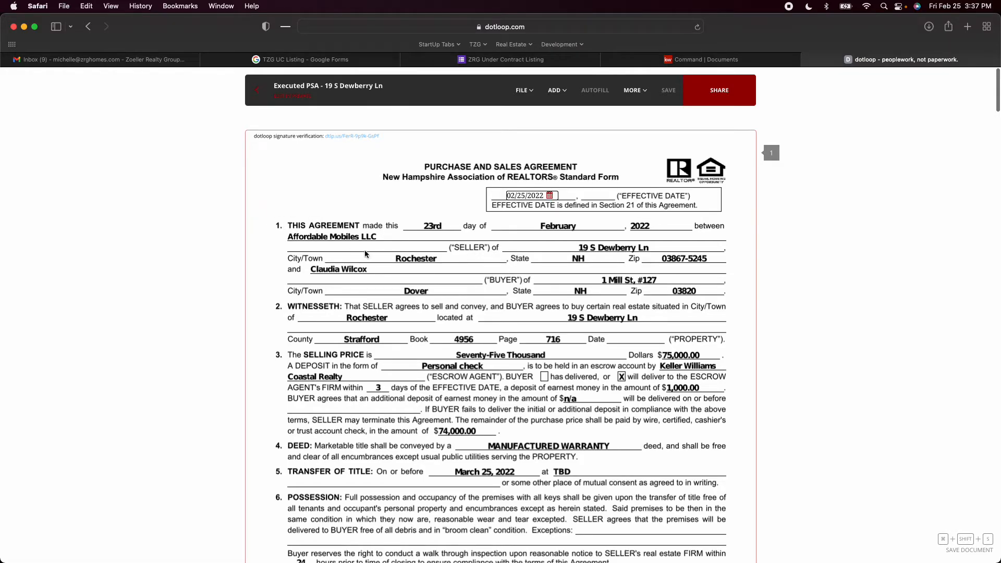
scroll(323, 250, "down", 20)
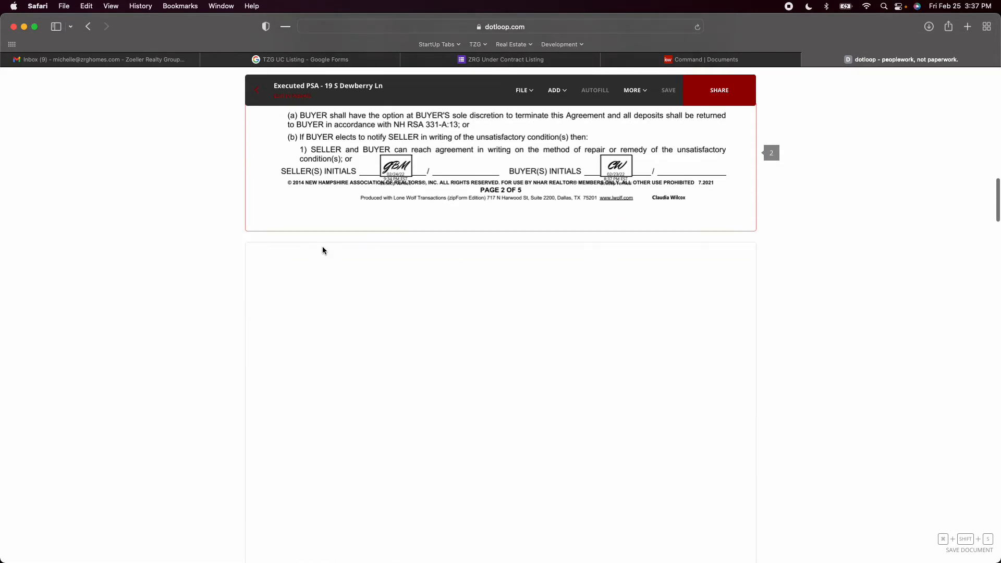
scroll(323, 251, "down", 20)
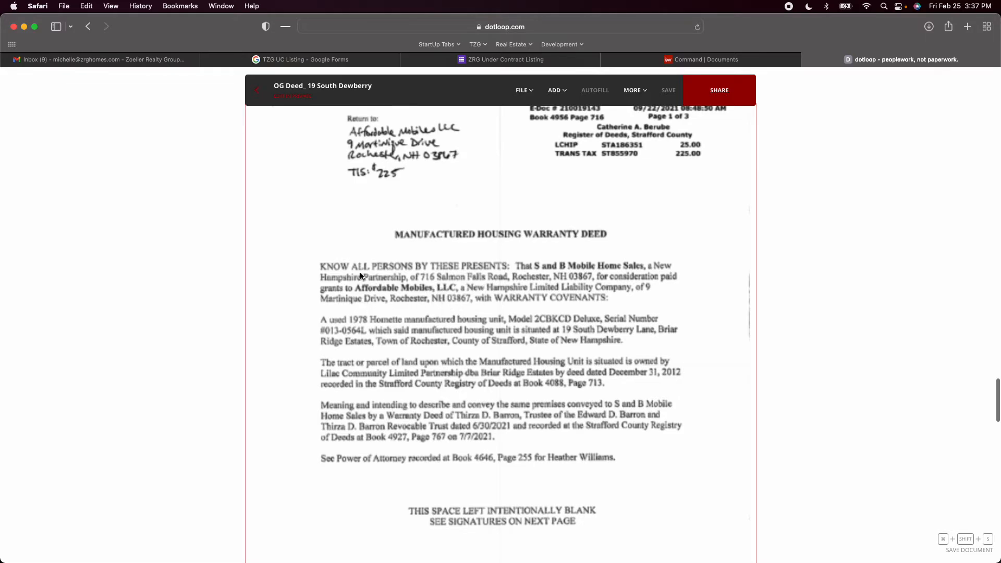
scroll(425, 307, "up", 1)
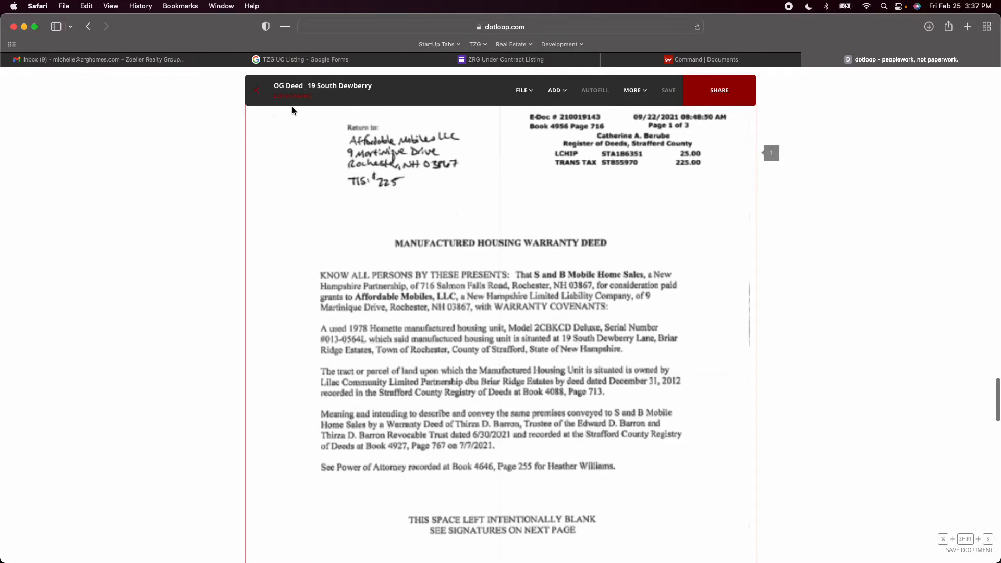
left_click(259, 97)
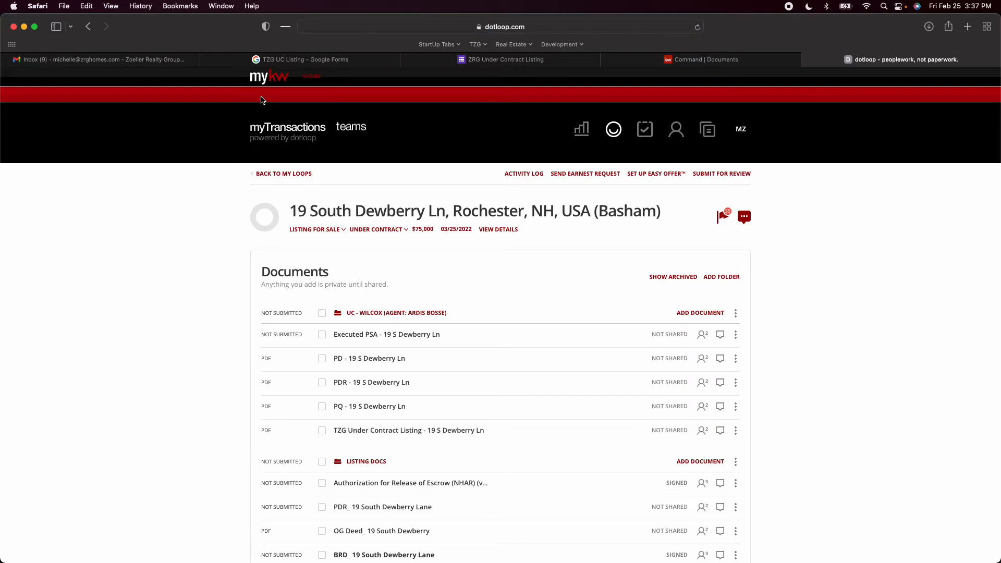
Check the Executed PSA on its own, and reopen it together with the OG Deed from the listing documents
left_click(354, 336)
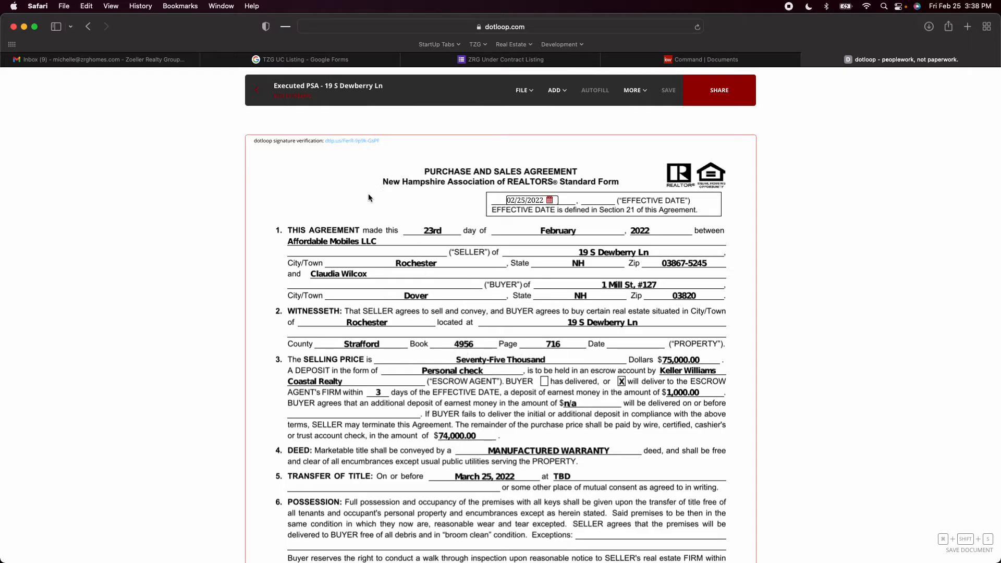
left_click(261, 100)
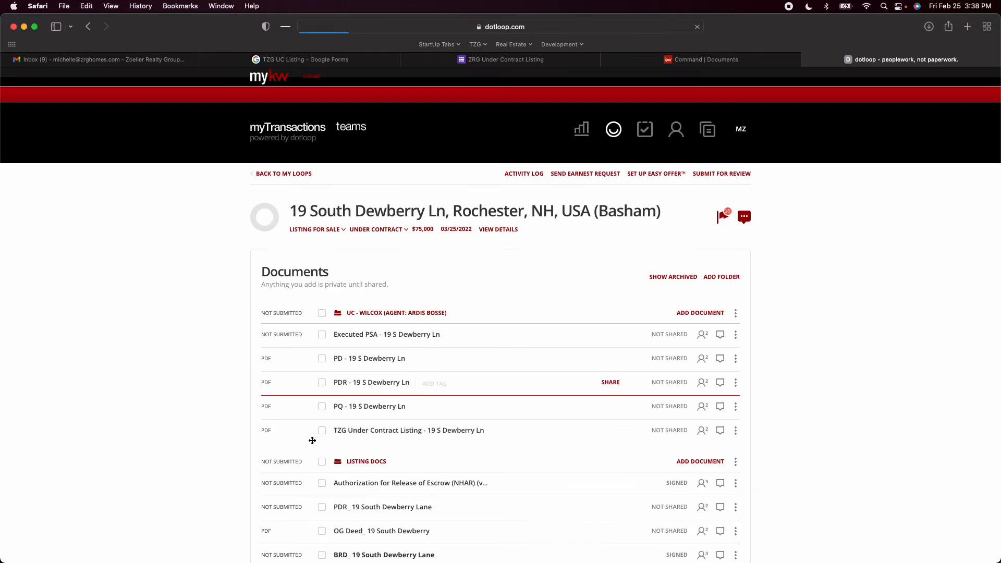
left_click(321, 336)
scroll(365, 334, "down", 3)
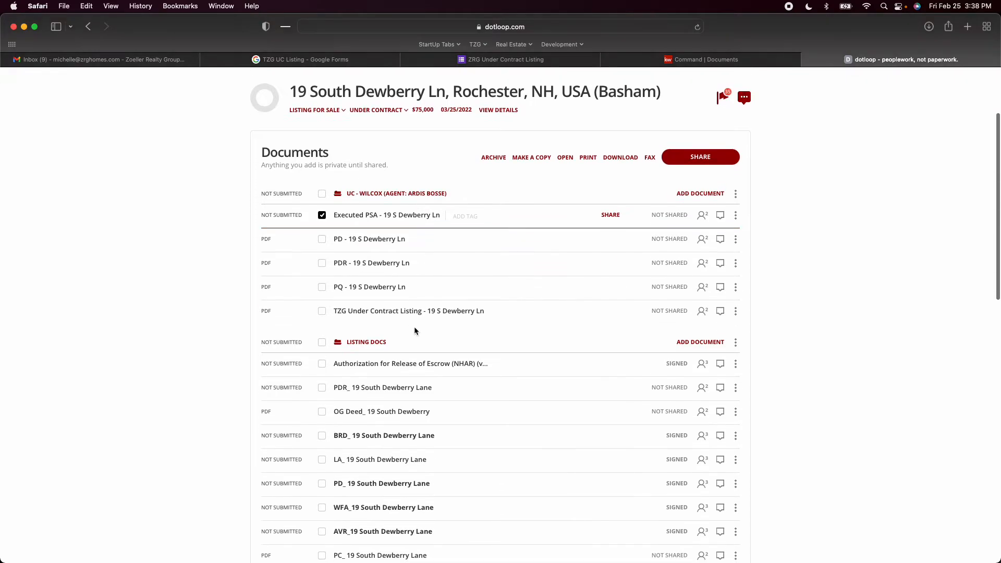
left_click(322, 411)
left_click(565, 158)
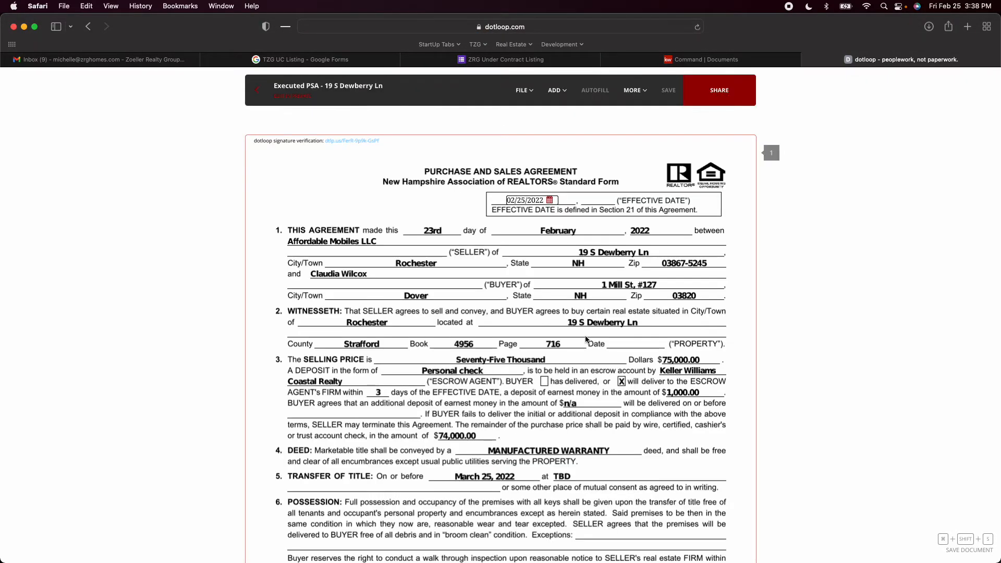
Compare the PSA's seller, book and page, and deed type with the OG Deed, and review the PSA's page 1 title transfer and representation terms
scroll(537, 203, "down", 3)
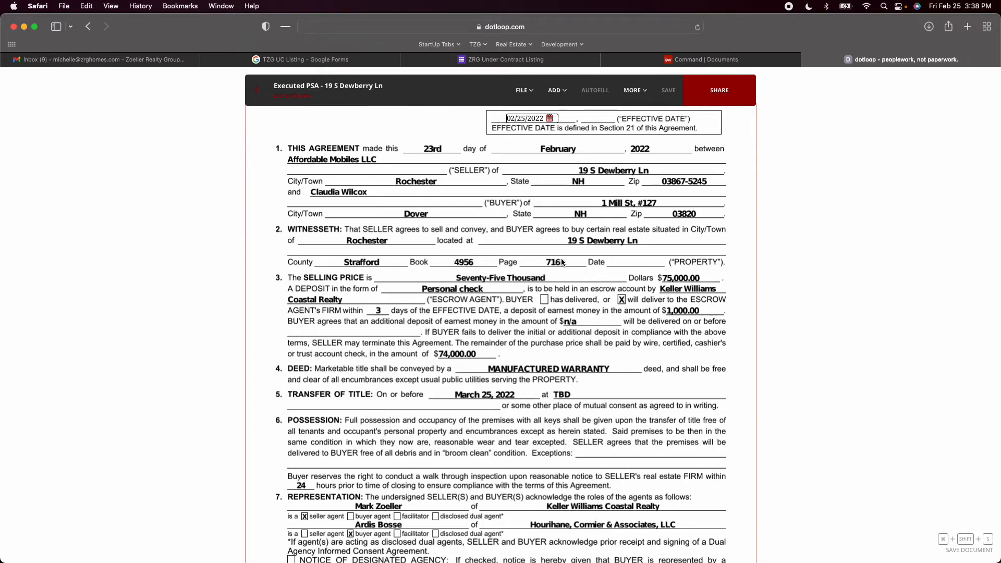
scroll(534, 286, "down", 20)
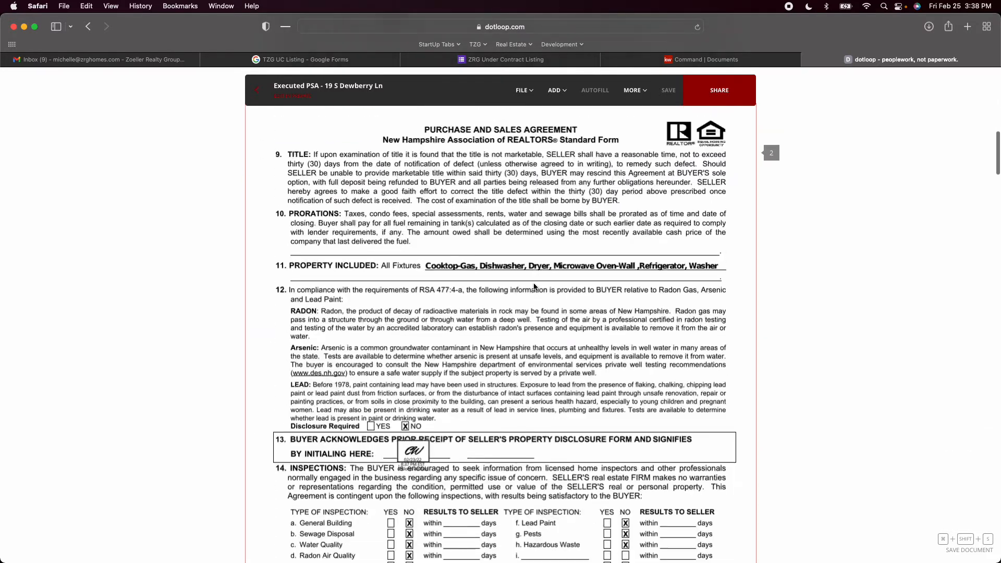
scroll(534, 287, "down", 20)
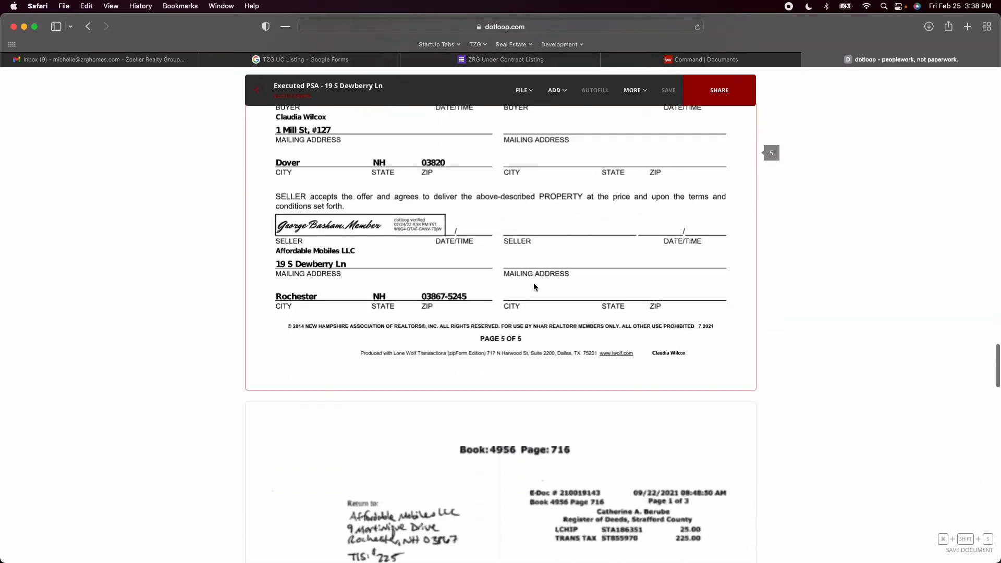
scroll(534, 286, "up", 1)
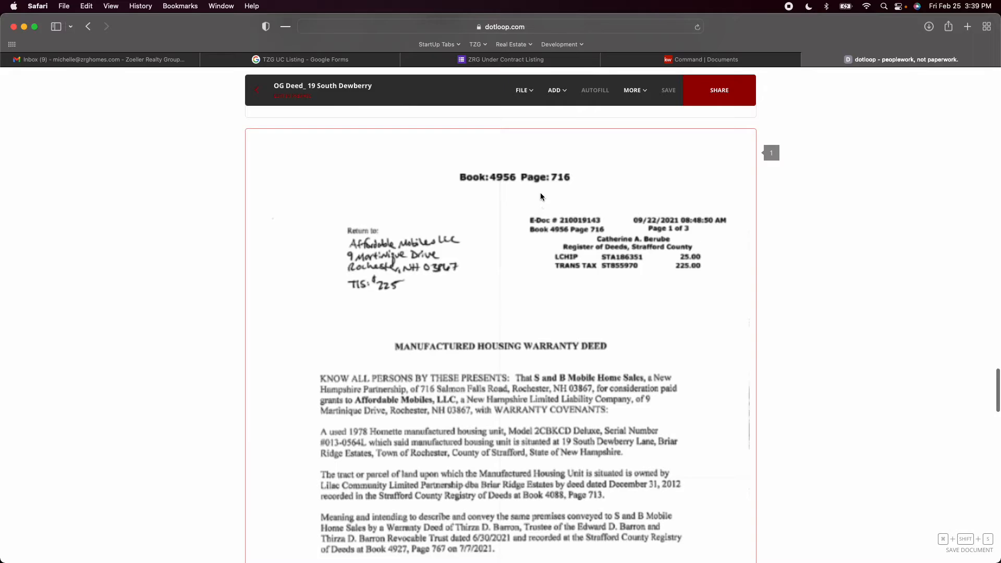
scroll(333, 213, "up", 20)
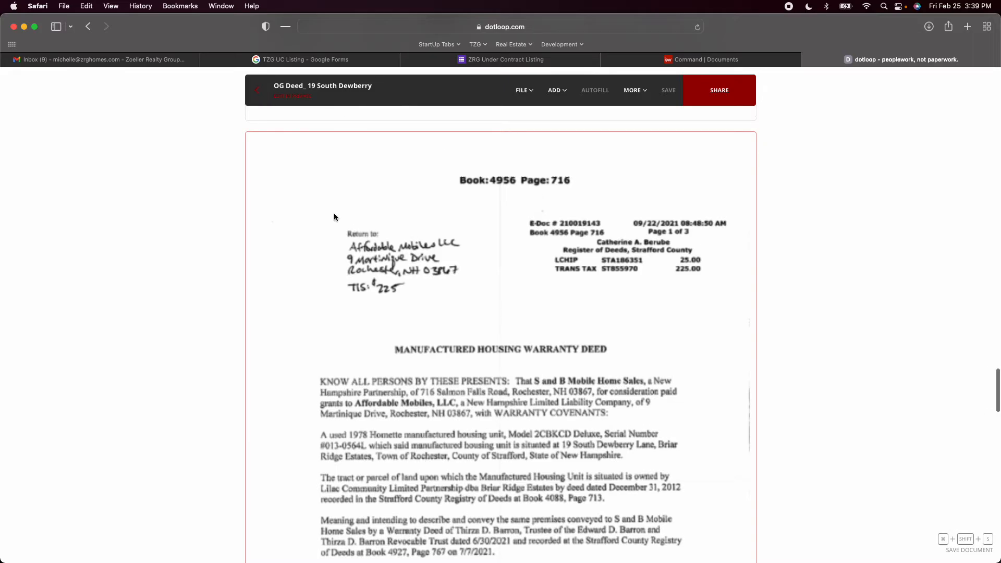
scroll(335, 217, "down", 5)
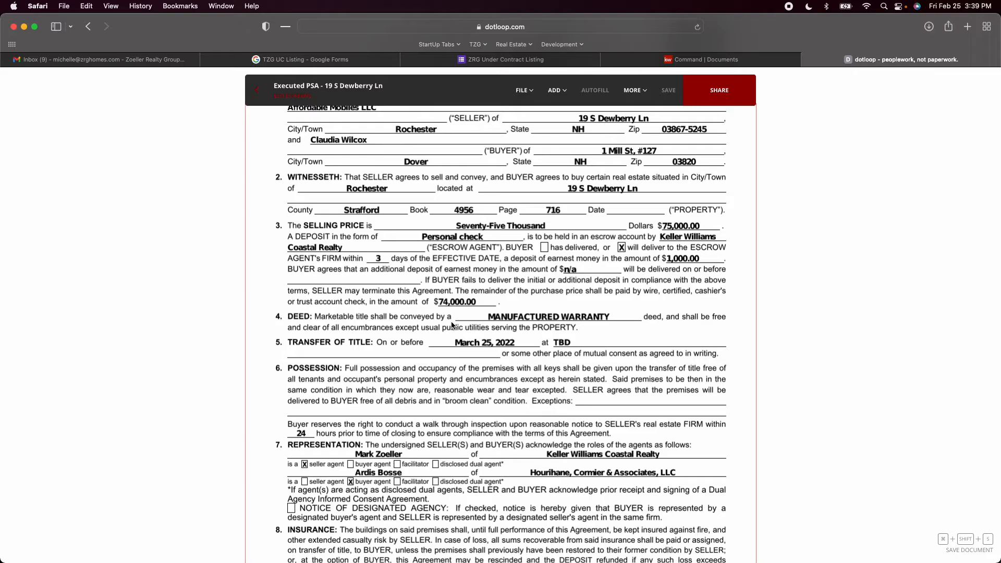
scroll(519, 302, "down", 3)
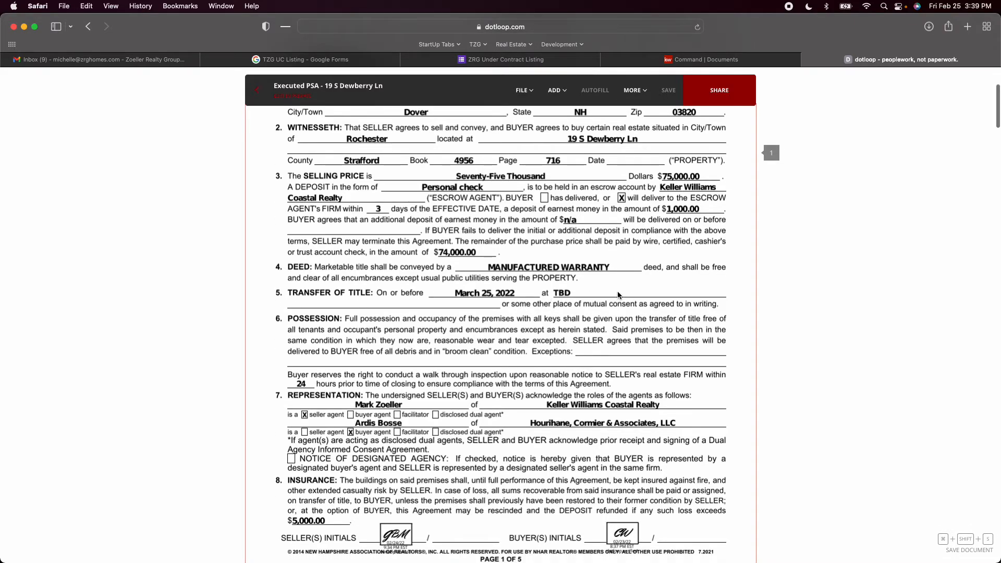
scroll(619, 295, "down", 5)
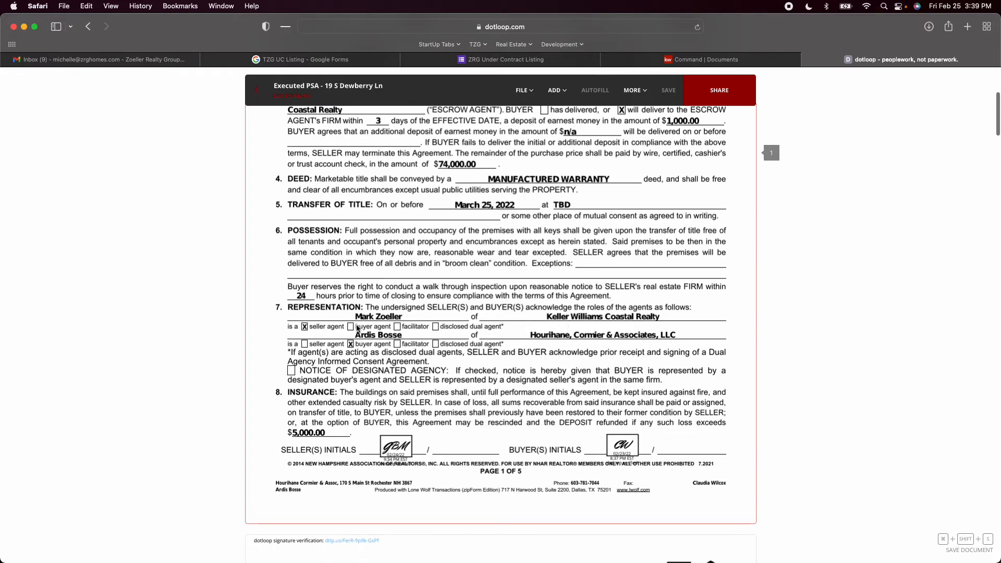
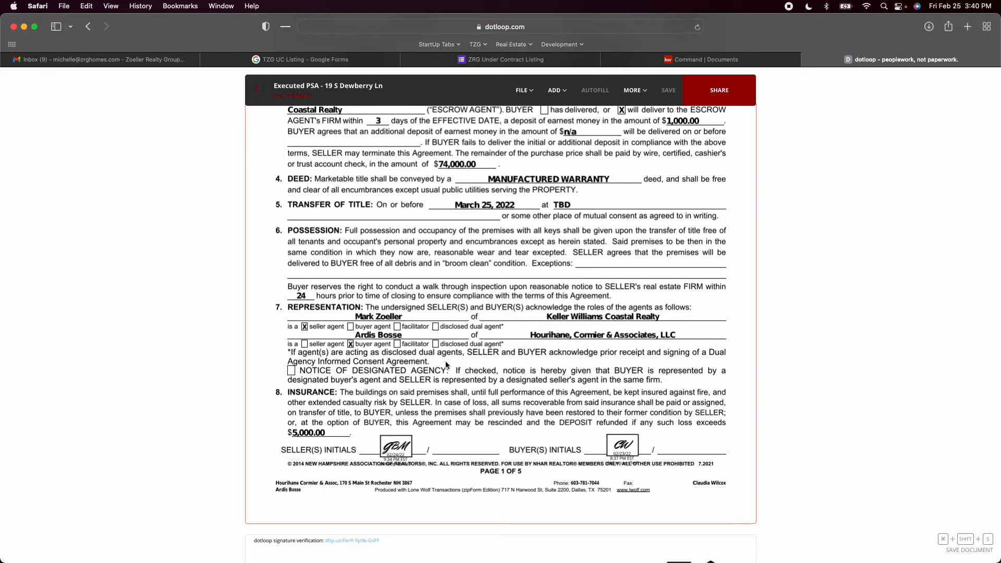
Review the PSA's page 1 insurance terms and page 2 included property and lead paint disclosure, and return to the loop's documents
scroll(455, 355, "down", 5)
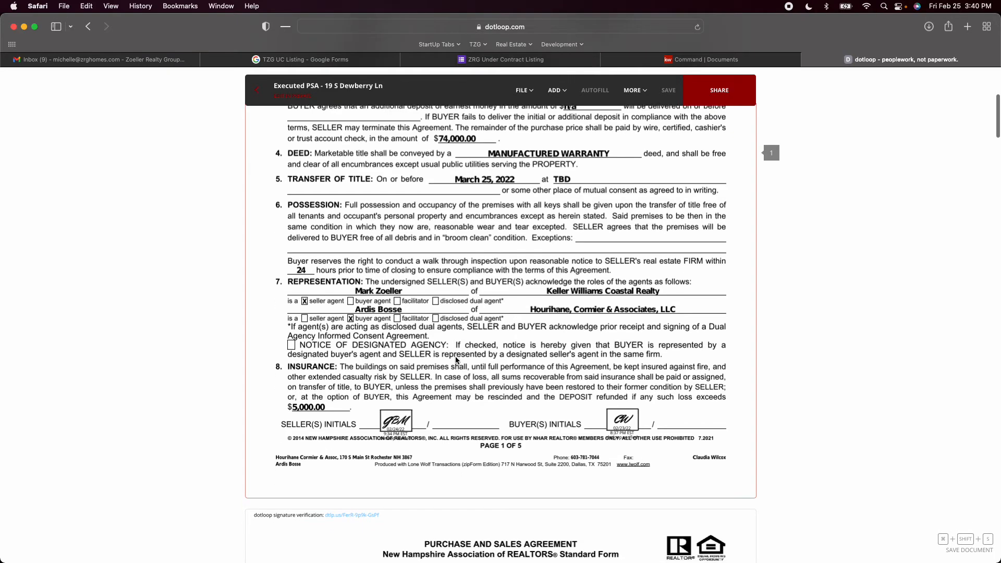
scroll(455, 357, "down", 8)
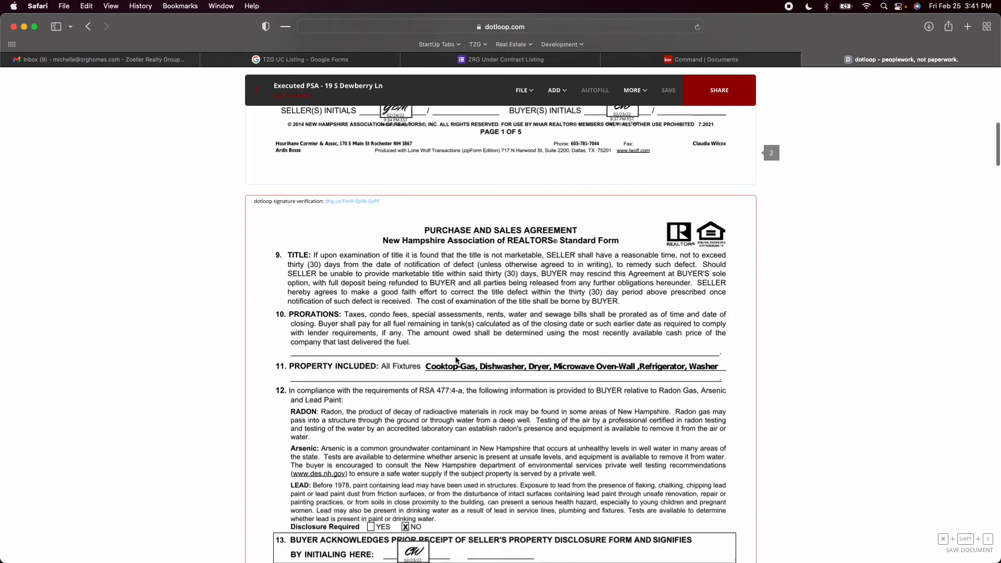
scroll(456, 359, "down", 3)
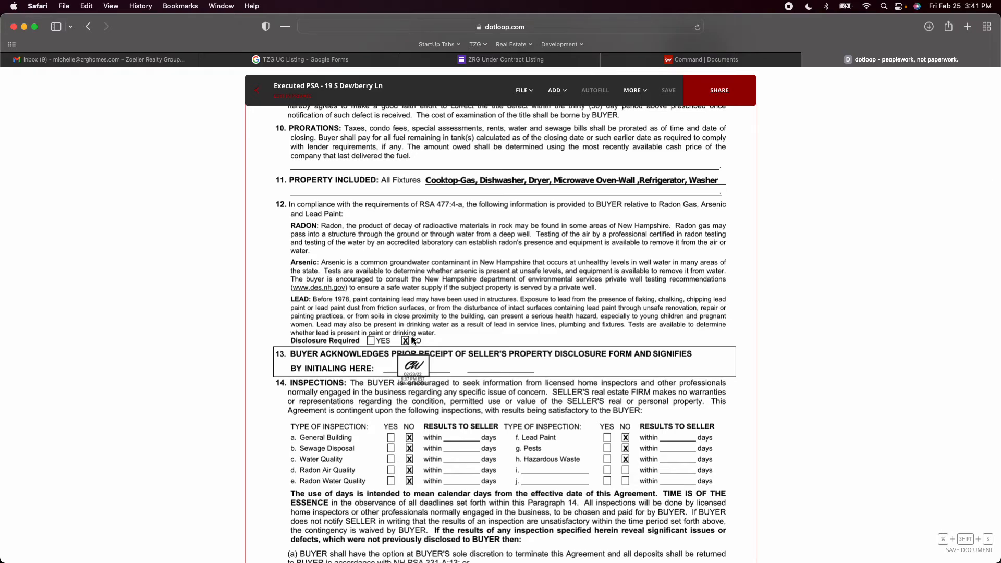
left_click(252, 101)
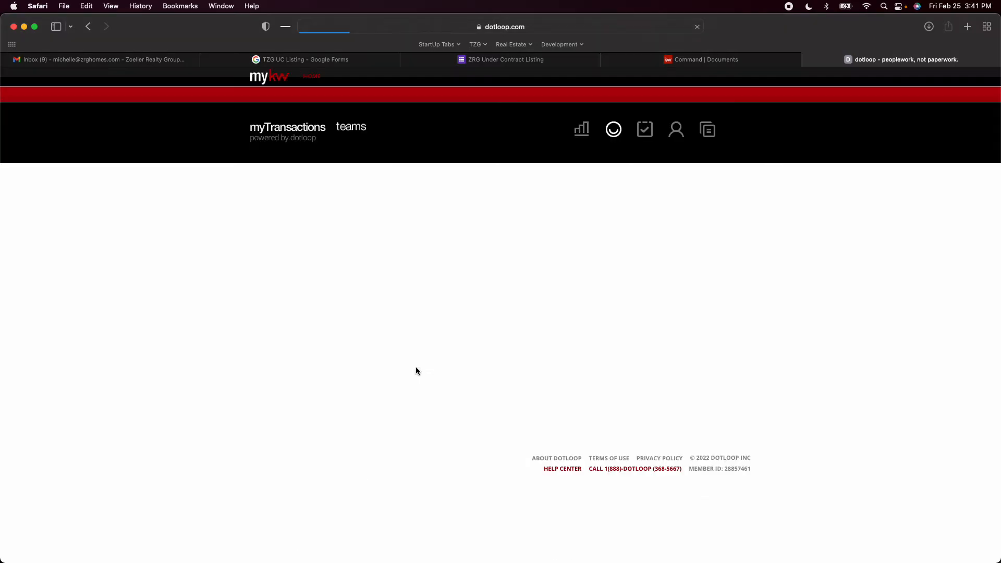
Open the PC property record card together with the Active MLS Sheet from the listing documents
scroll(416, 367, "down", 5)
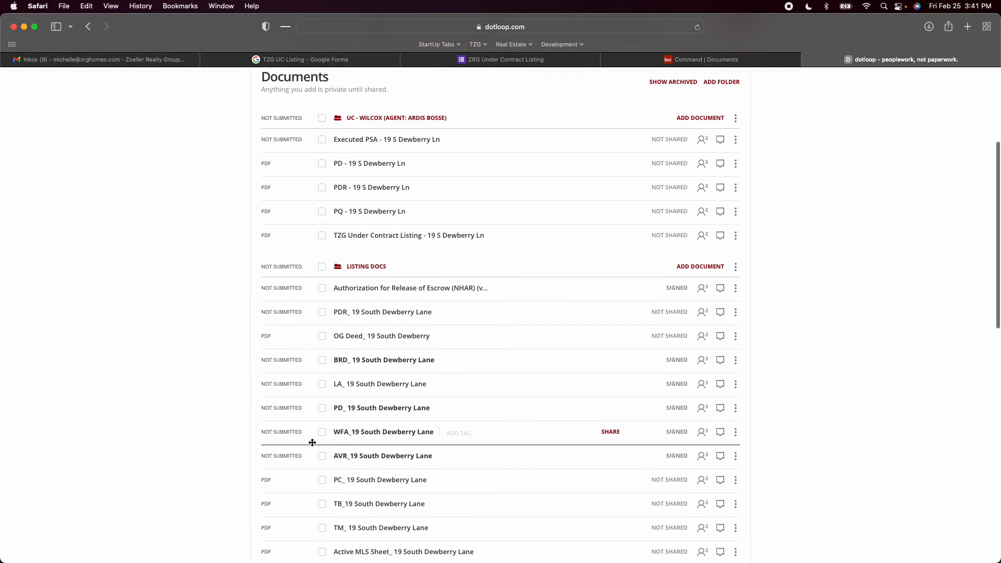
left_click(321, 479)
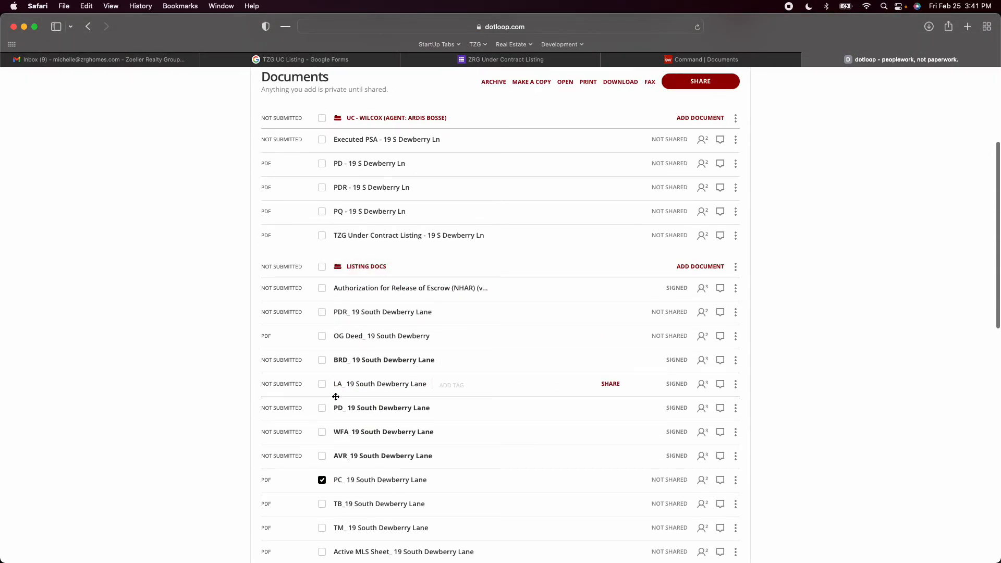
scroll(324, 478, "down", 1)
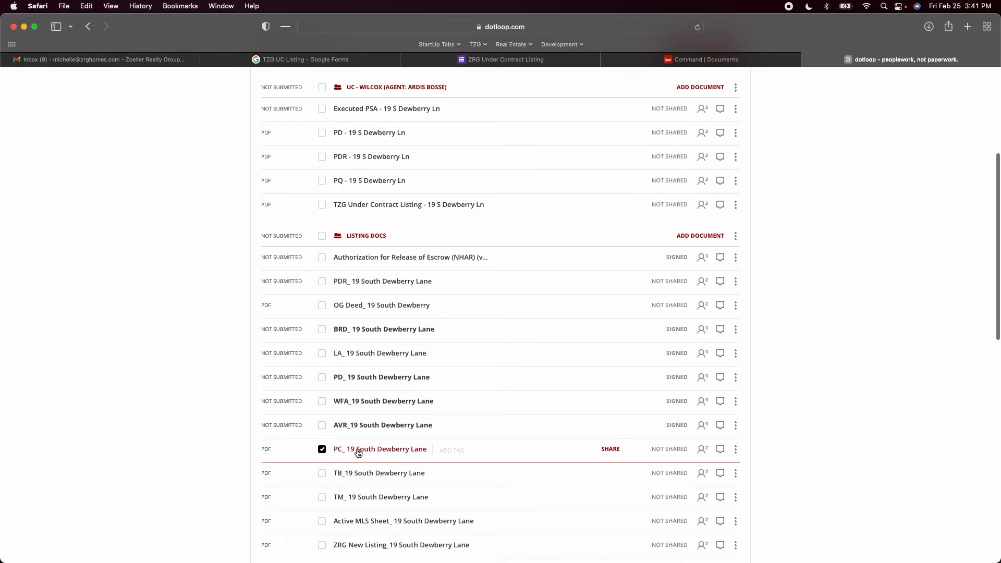
scroll(351, 452, "down", 1)
left_click(322, 483)
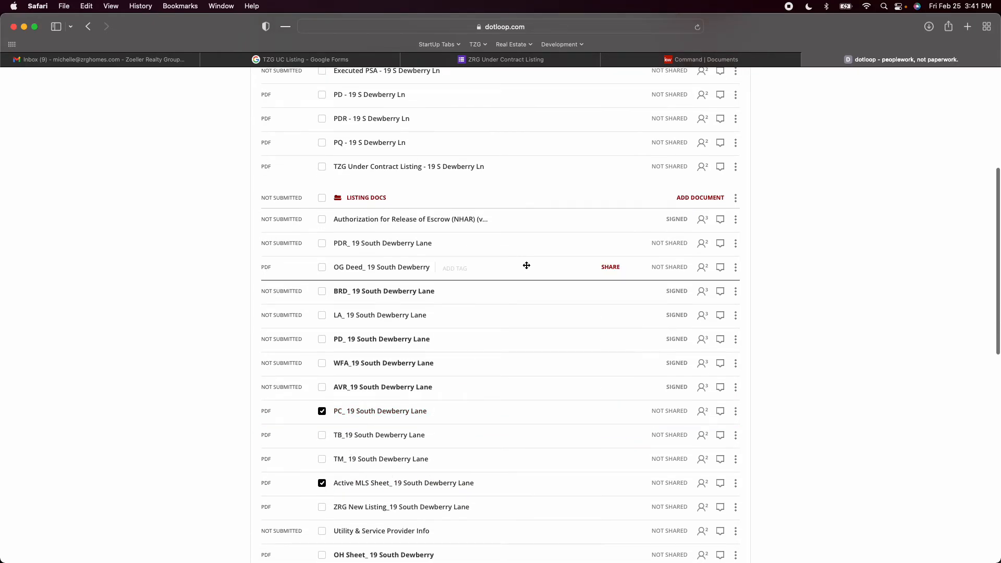
scroll(525, 264, "up", 4)
left_click(566, 142)
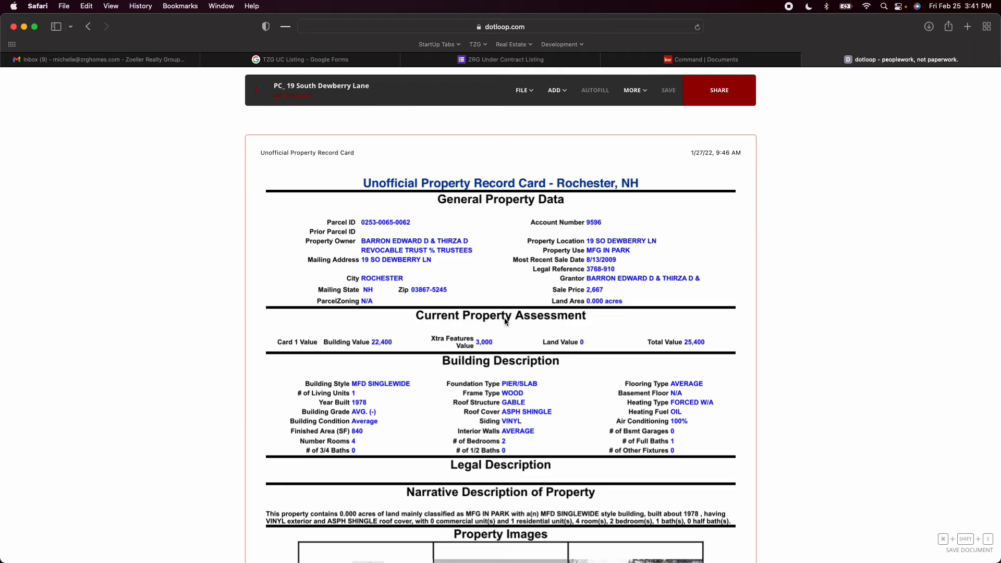
Check the home's year built on the property record card and the Active MLS Sheet, and return to the loop's documents
scroll(505, 321, "down", 3)
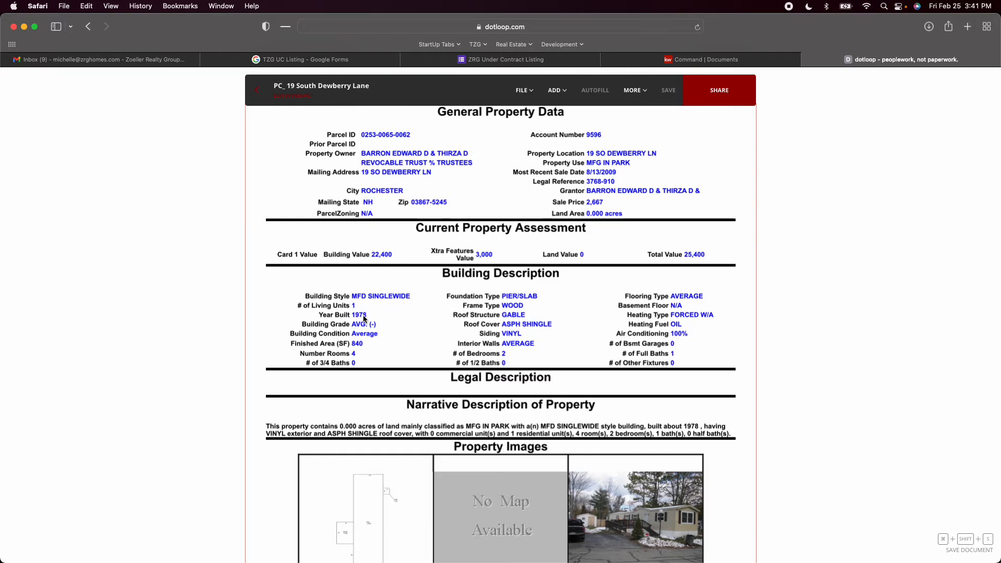
scroll(371, 311, "down", 15)
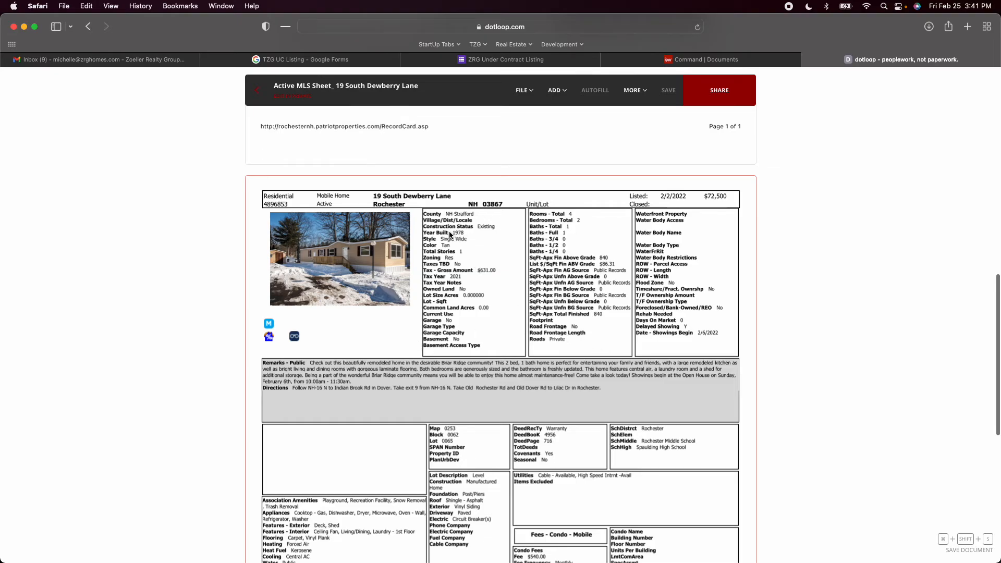
left_click(249, 100)
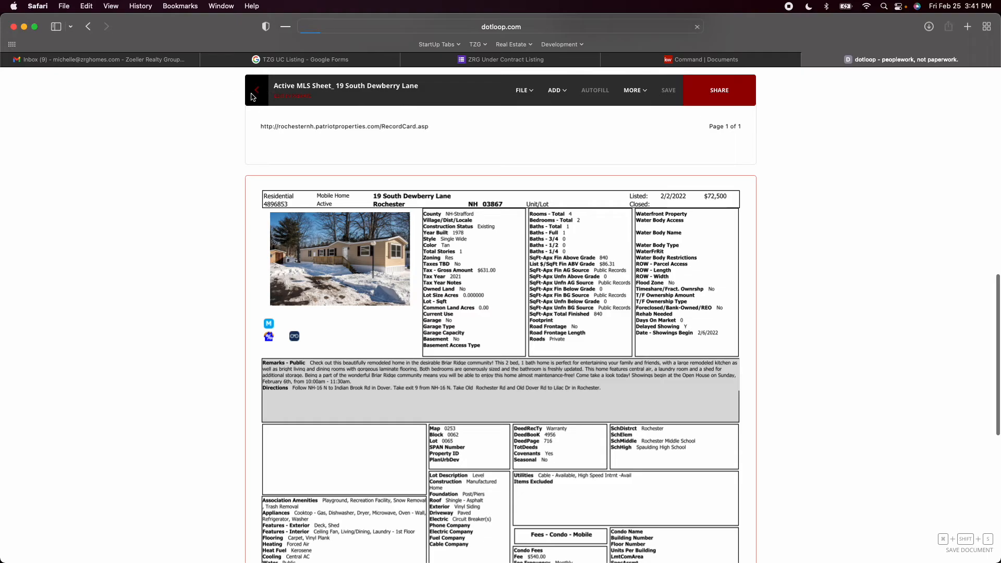
Reopen the Executed PSA and review page 2's lead disclosure, buyer's disclosure acknowledgment and inspection choices
left_click(364, 339)
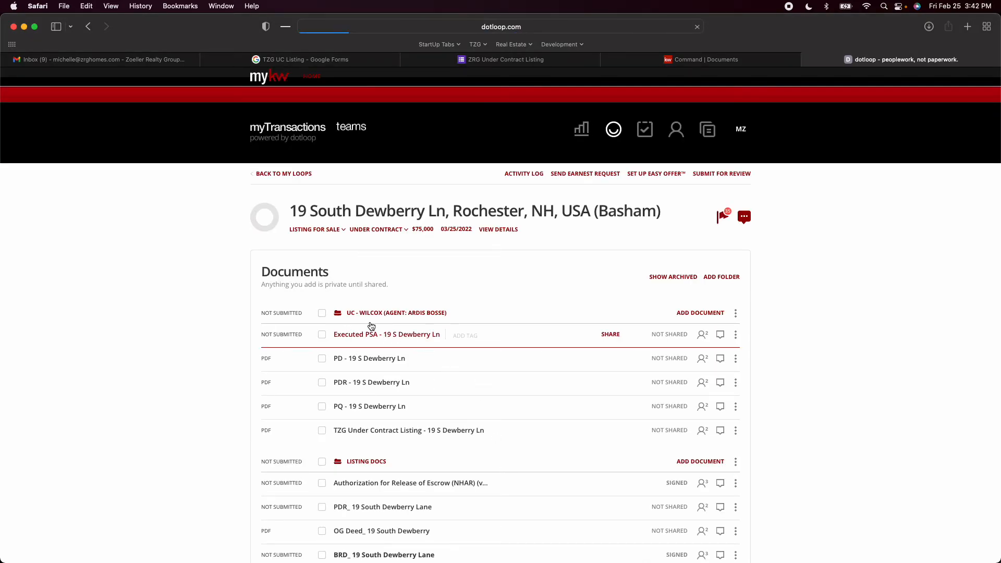
left_click(389, 335)
scroll(389, 335, "down", 20)
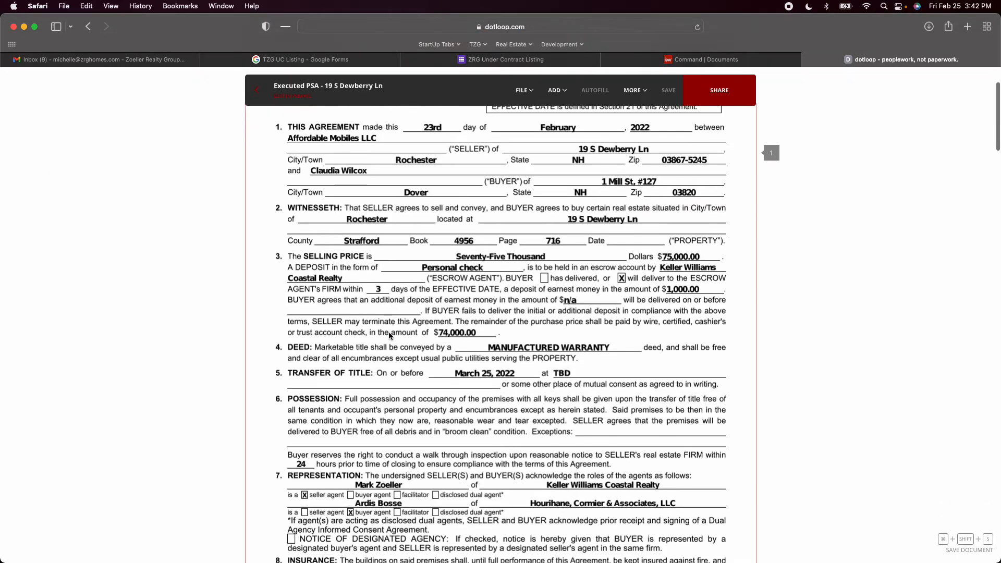
scroll(389, 335, "down", 3)
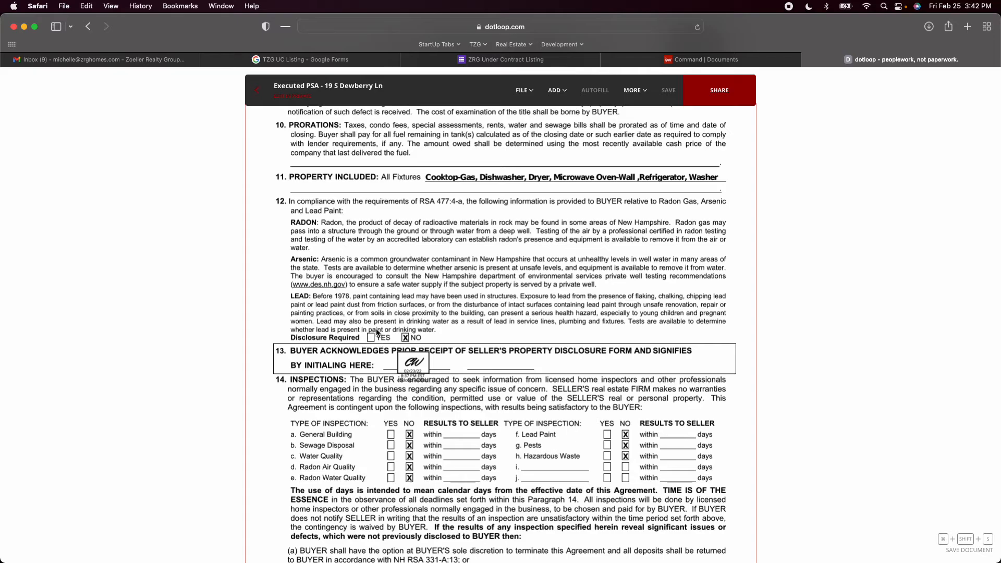
scroll(450, 339, "down", 5)
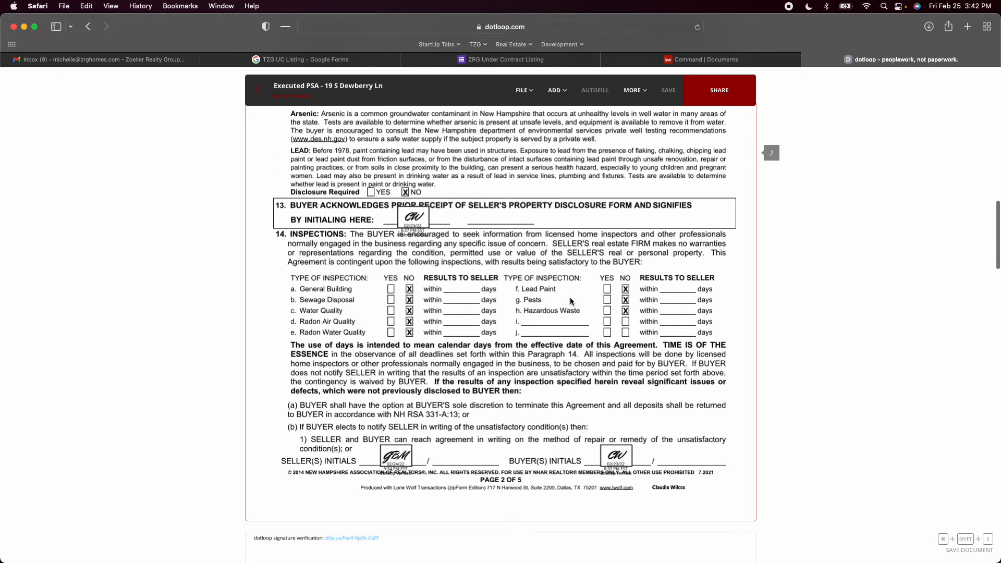
scroll(589, 298, "down", 3)
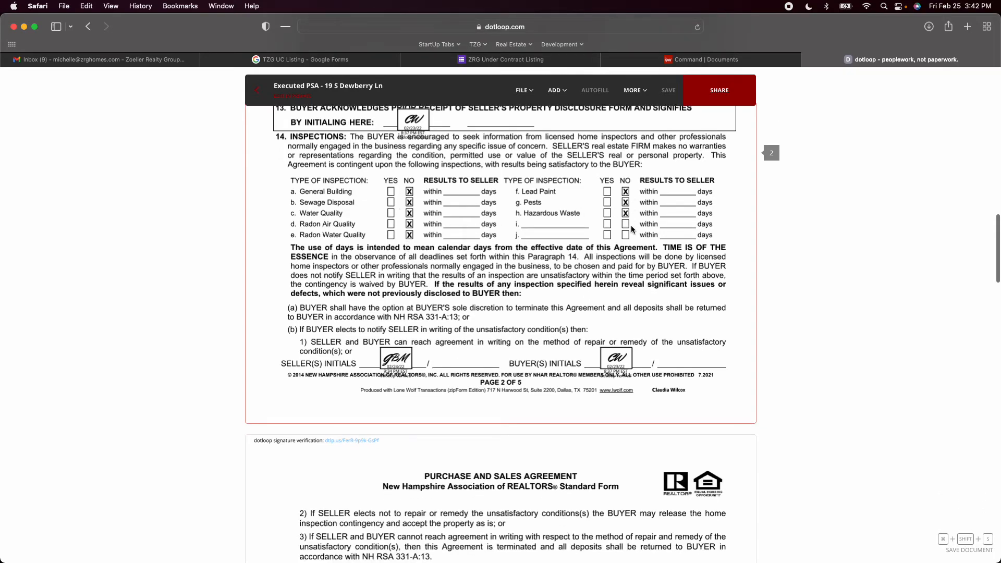
Review the PSA's page 3 inspection waiver, due diligence and financing terms, and page 4's financing deadline
scroll(631, 226, "down", 10)
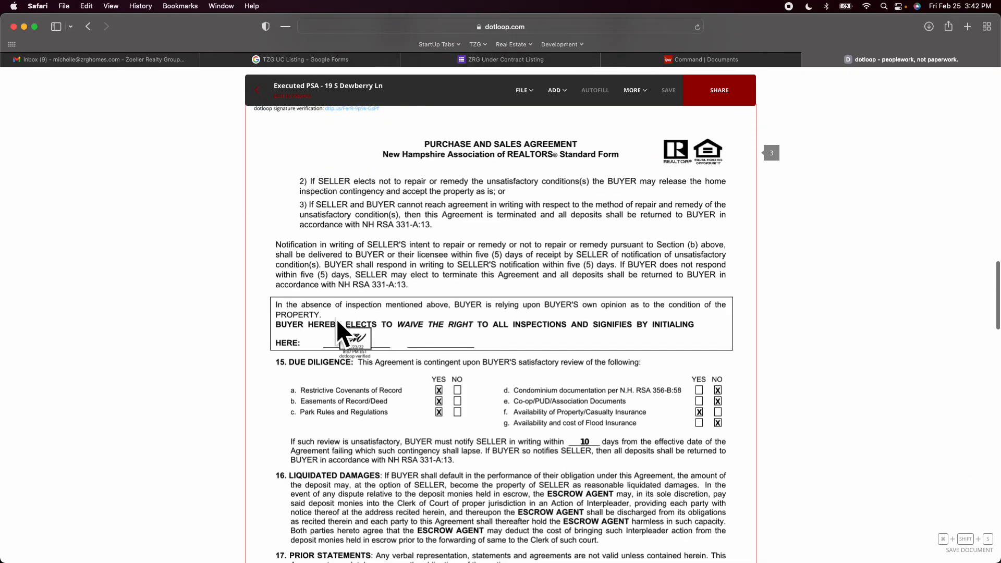
scroll(352, 341, "down", 1)
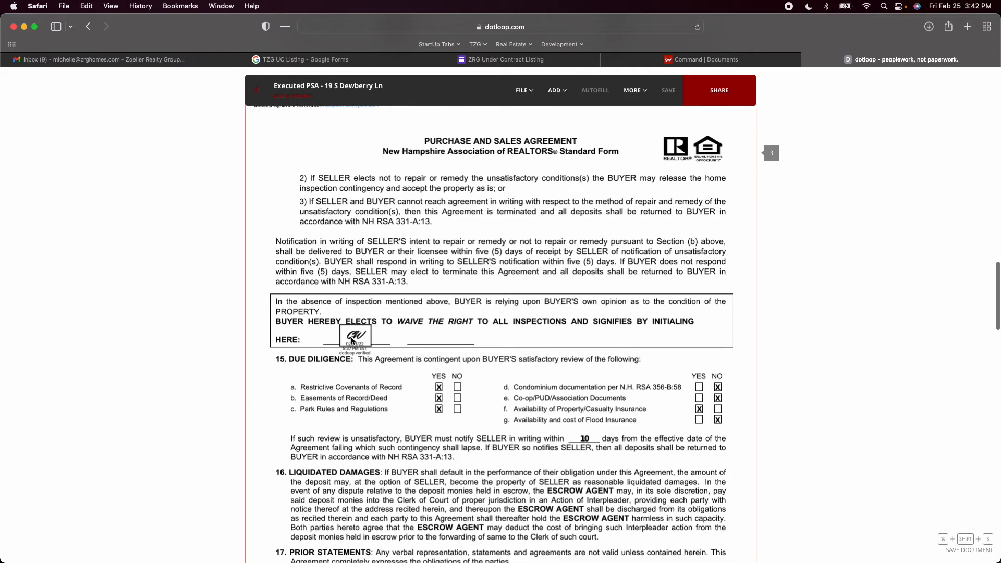
scroll(352, 341, "down", 4)
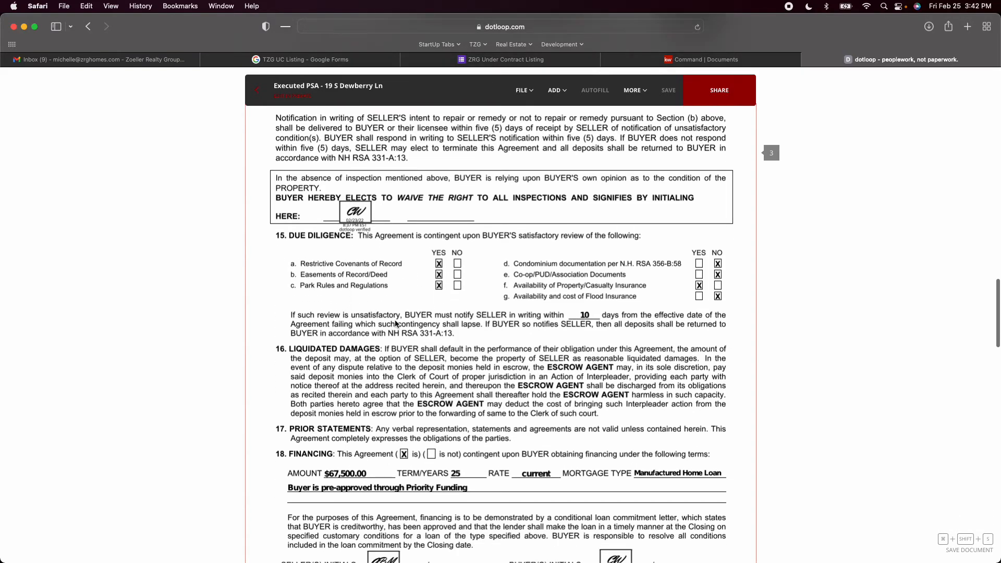
scroll(395, 323, "down", 2)
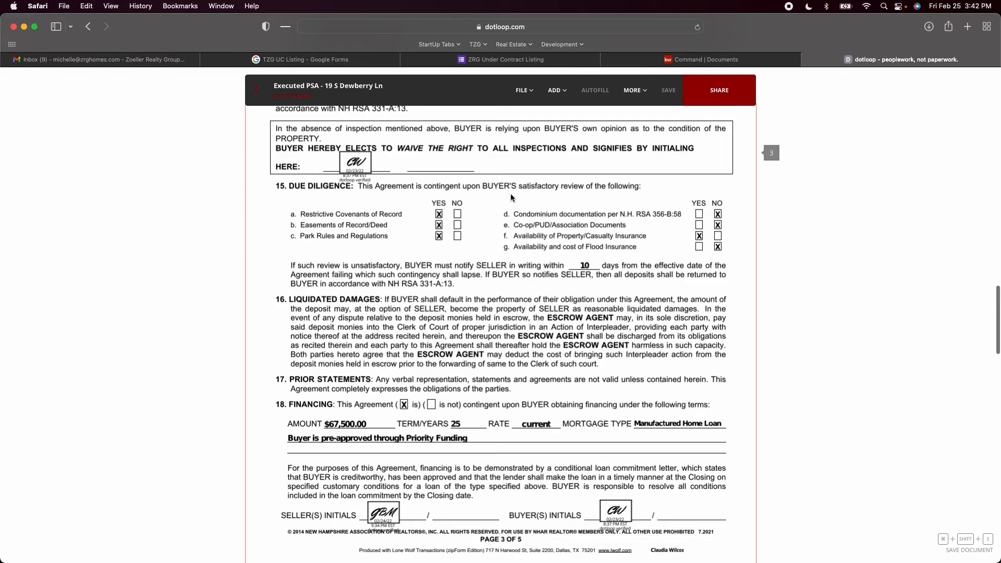
scroll(562, 292, "down", 3)
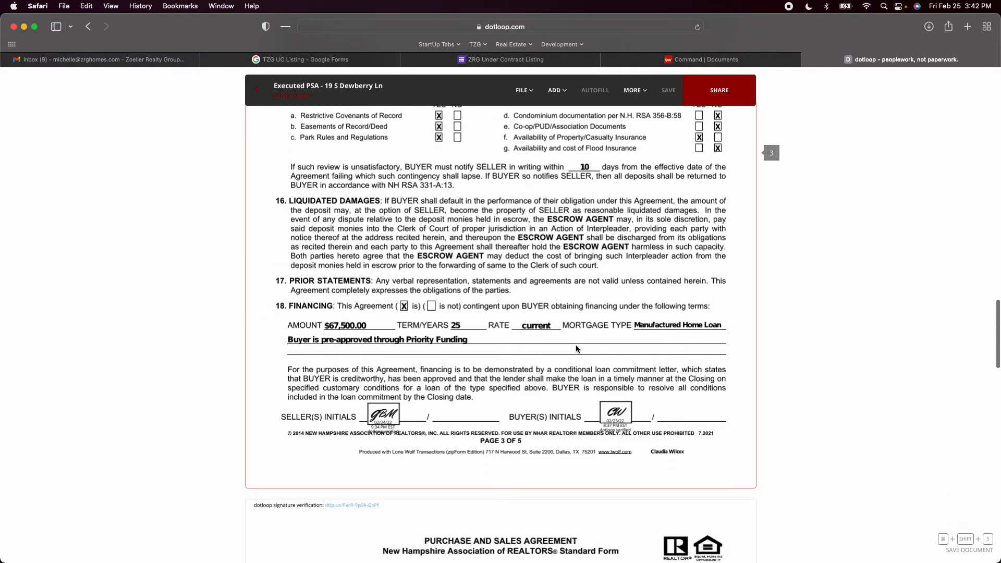
scroll(576, 346, "down", 6)
scroll(576, 348, "down", 5)
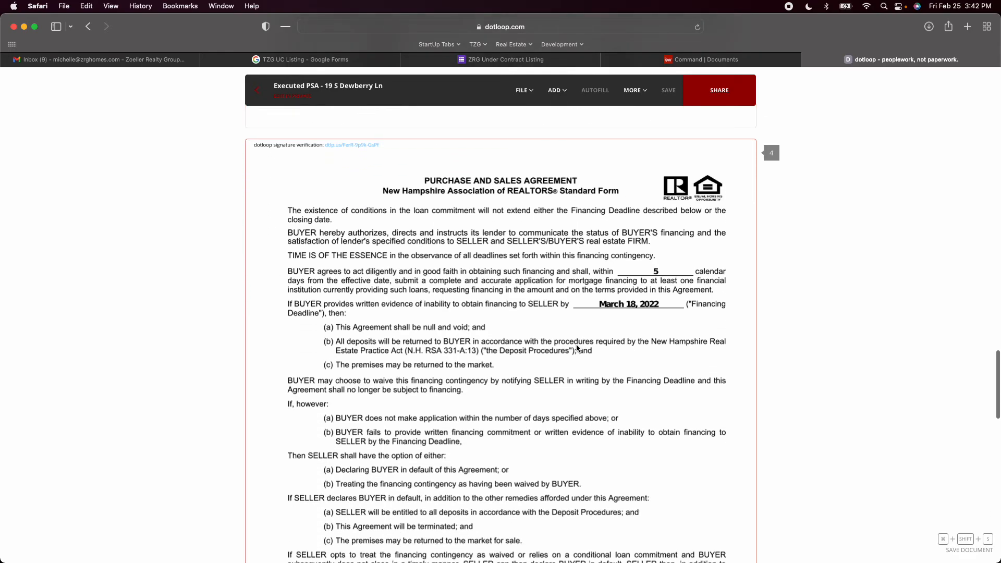
Check the PSA's page 4 initials and page 5 additional provisions, addenda and signatures, and return to the loop's documents
scroll(577, 348, "down", 3)
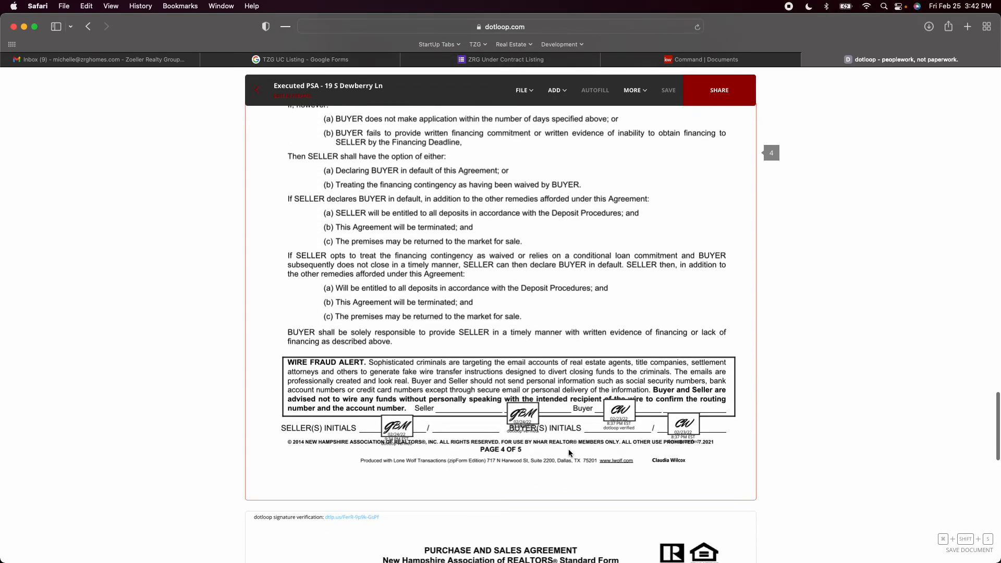
scroll(569, 451, "down", 8)
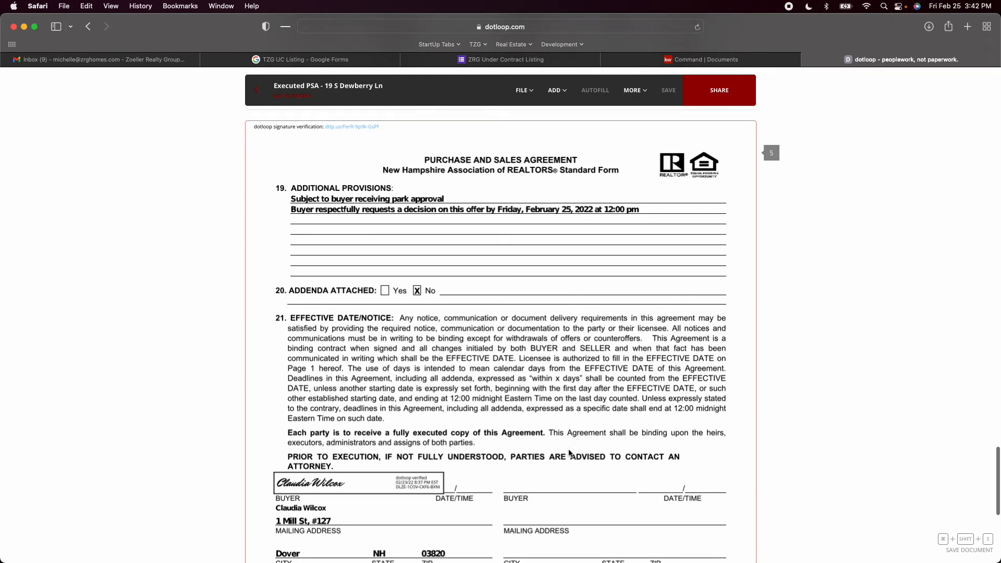
scroll(569, 453, "down", 1)
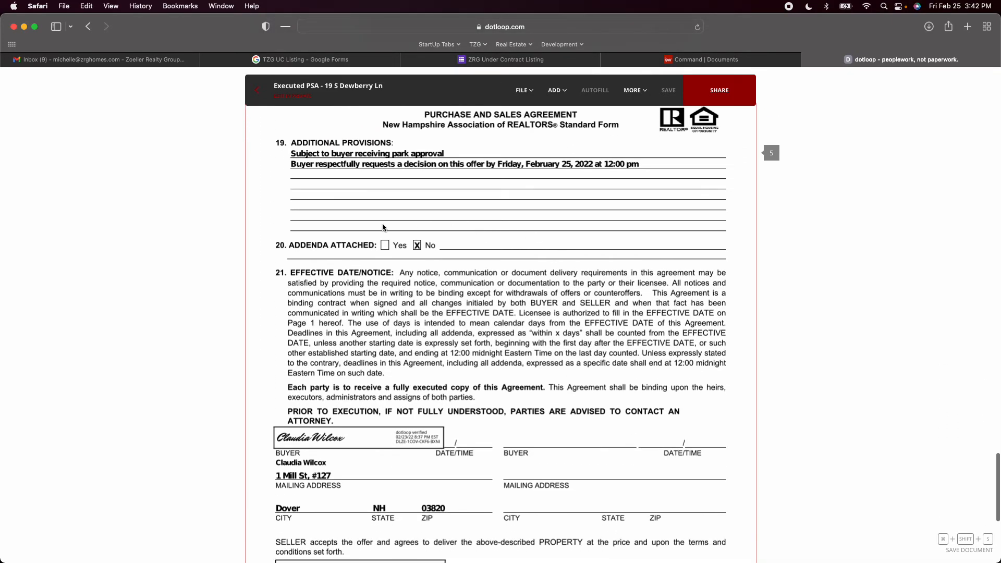
scroll(484, 405, "down", 2)
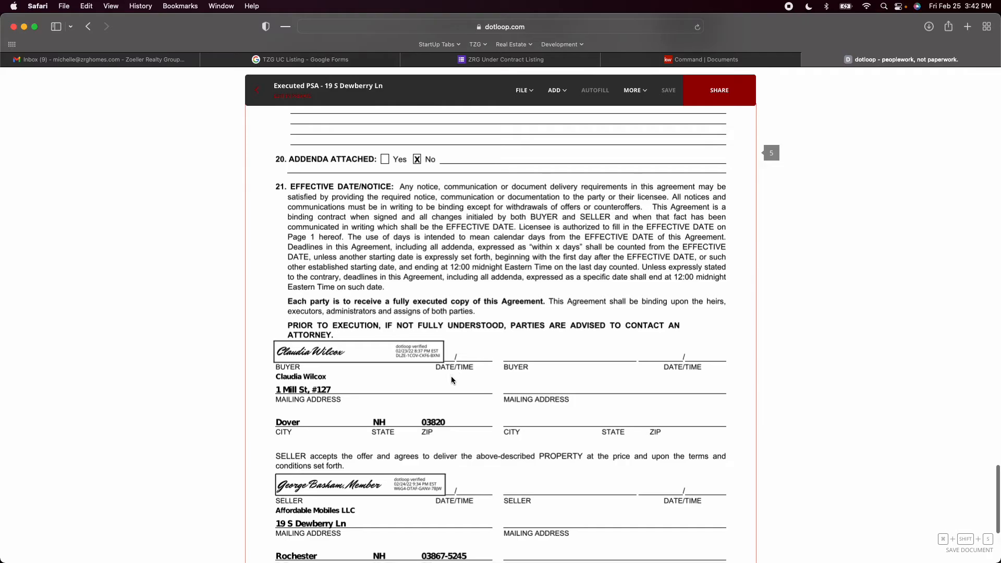
scroll(460, 378, "down", 2)
scroll(456, 379, "up", 4)
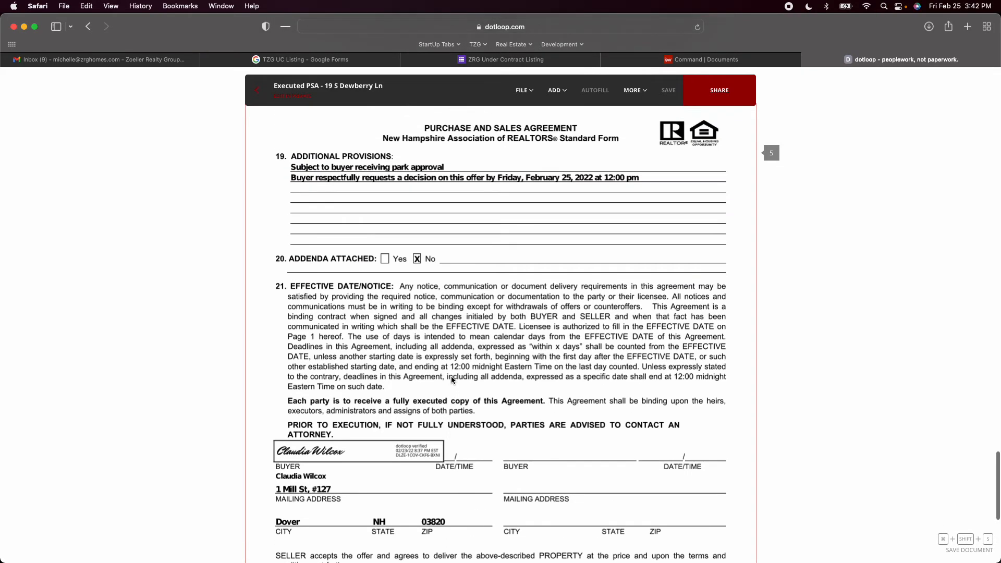
scroll(451, 380, "up", 8)
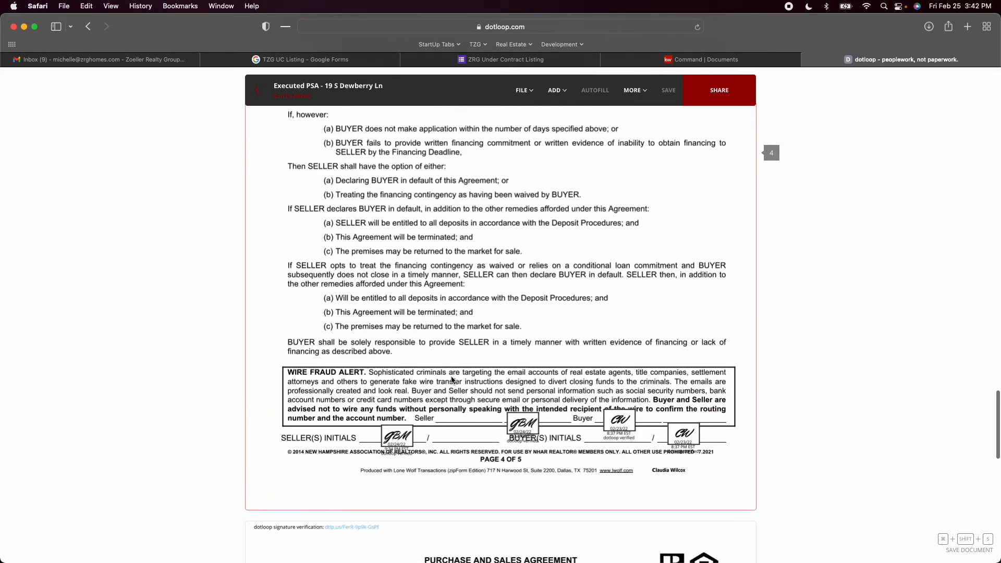
scroll(451, 375, "up", 10)
scroll(452, 363, "up", 10)
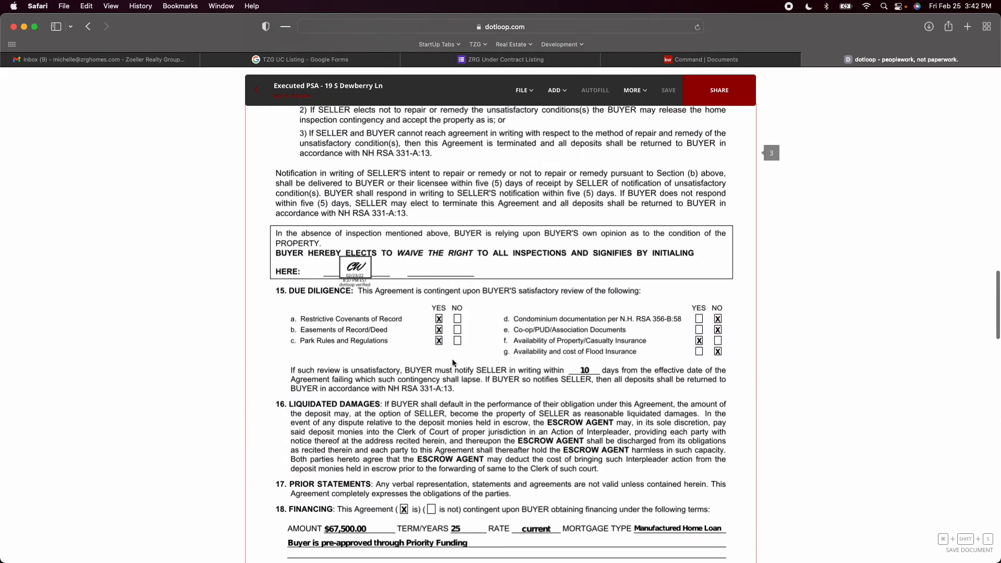
scroll(453, 363, "up", 10)
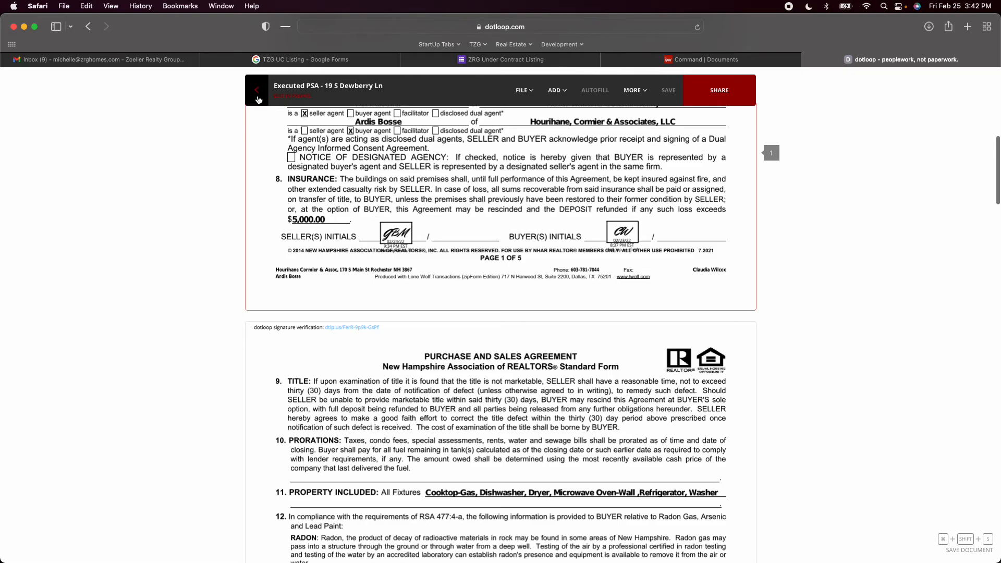
left_click(257, 99)
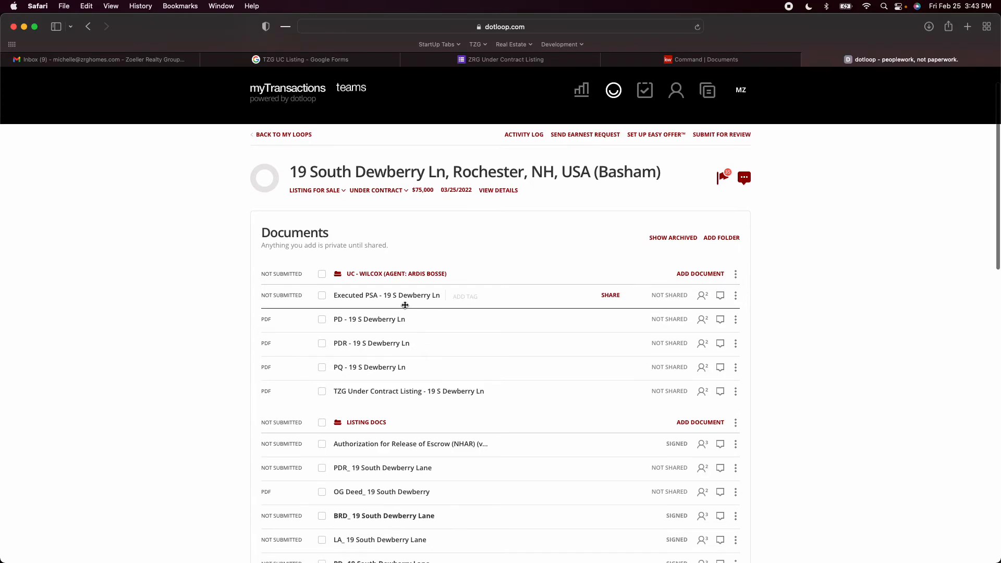
left_click(353, 320)
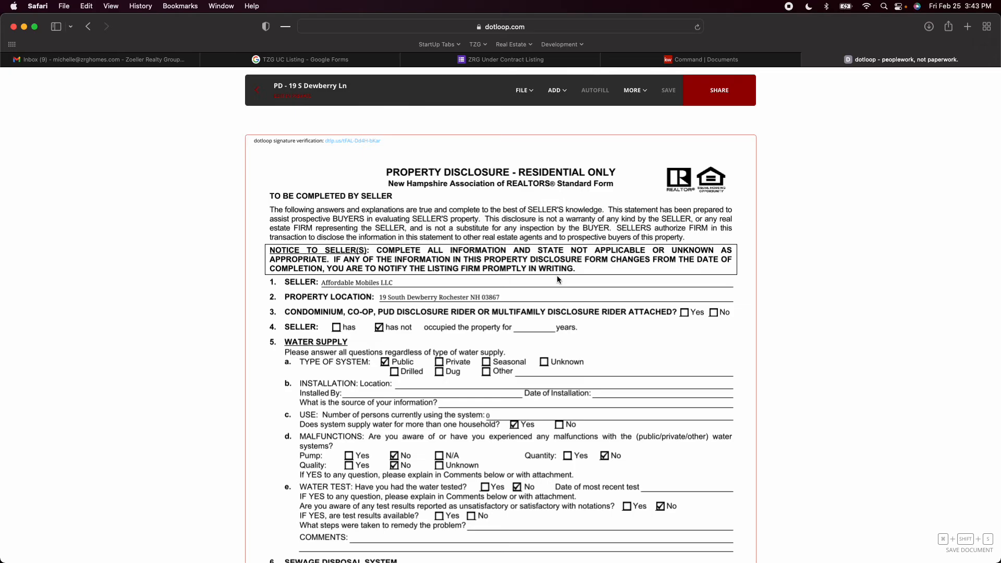
scroll(427, 289, "down", 3)
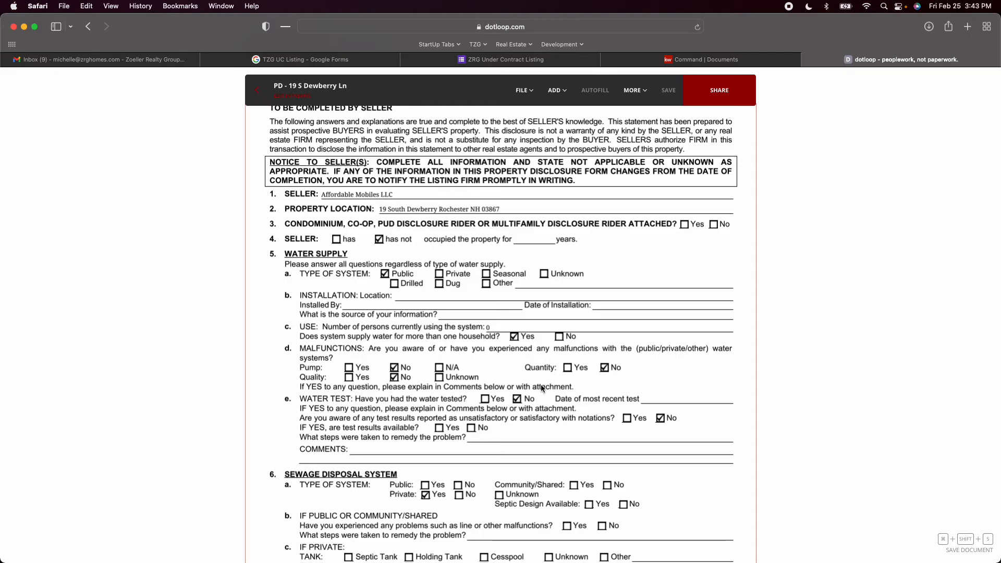
scroll(542, 388, "down", 5)
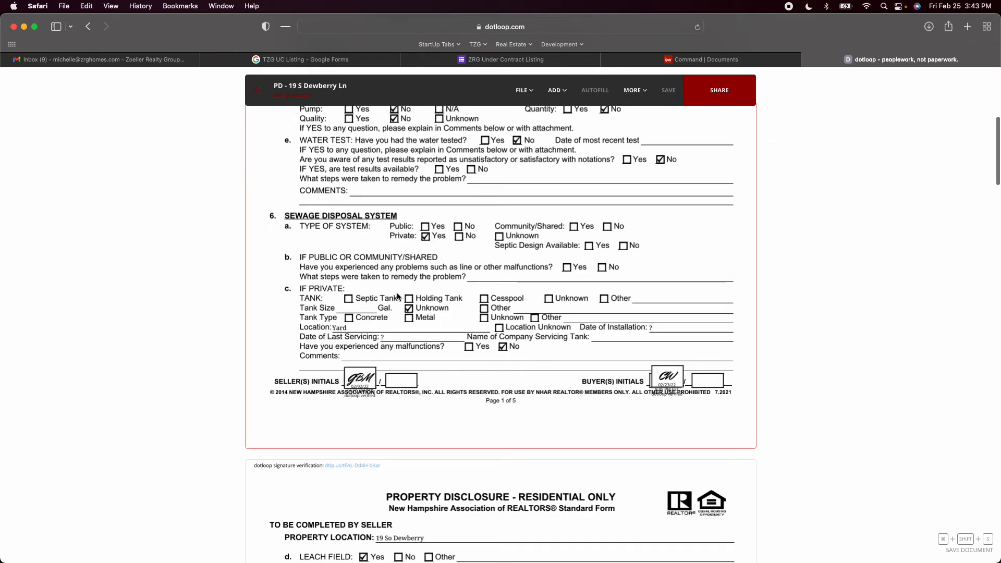
Review the property disclosure's page 2 leach field, insulation and hazardous material answers, and check the seller and buyer initials
scroll(485, 383, "down", 7)
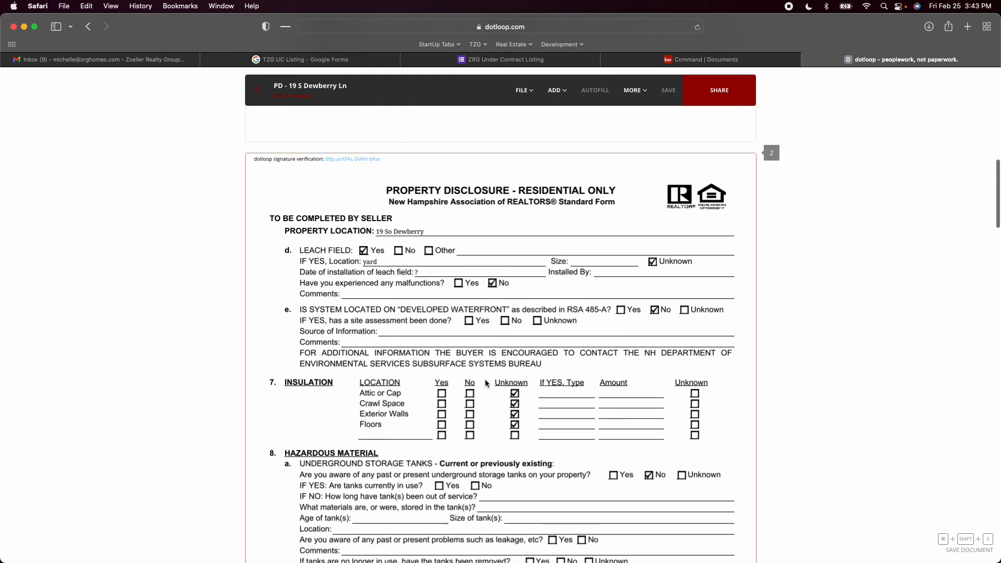
scroll(485, 383, "down", 1)
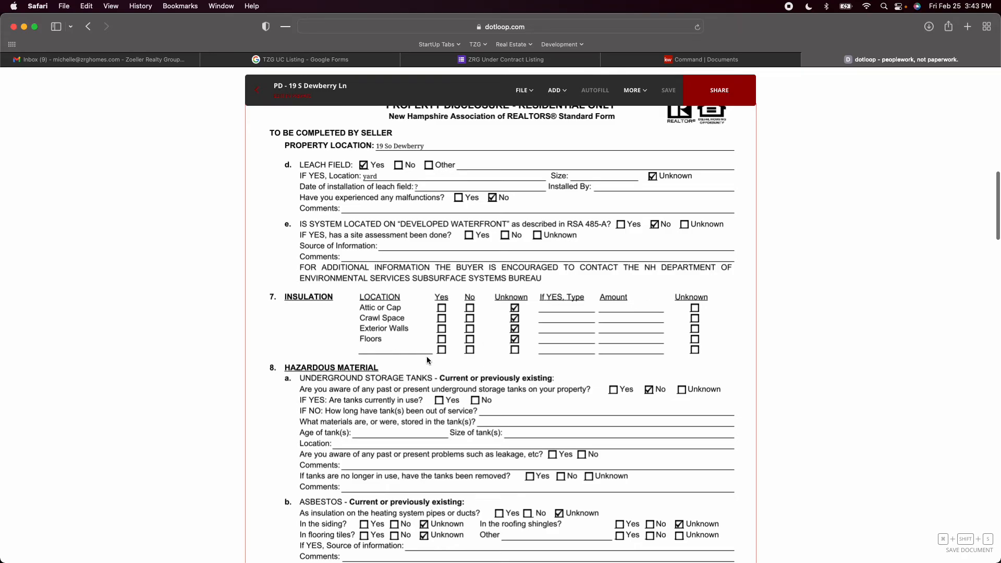
scroll(427, 357, "down", 1)
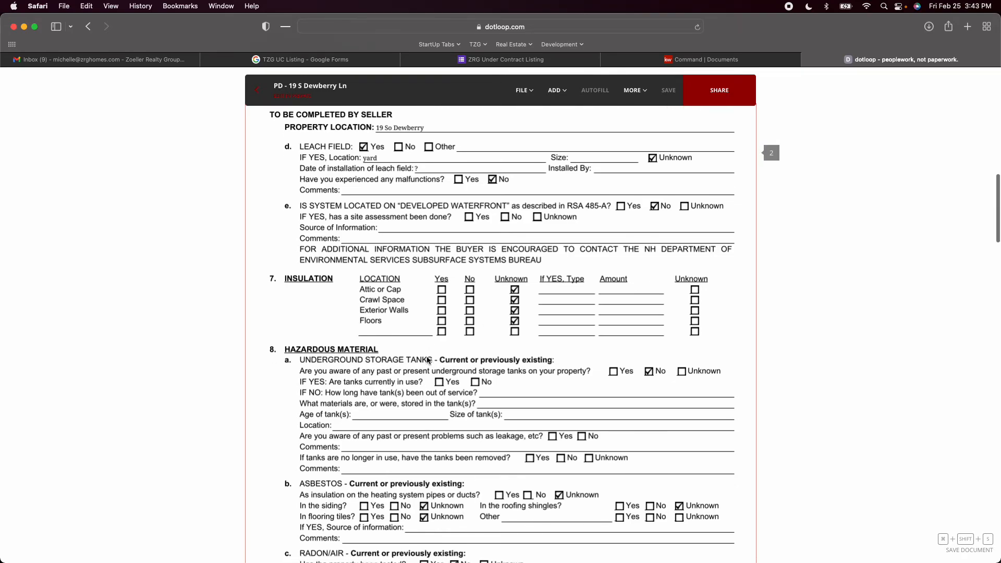
scroll(426, 360, "down", 7)
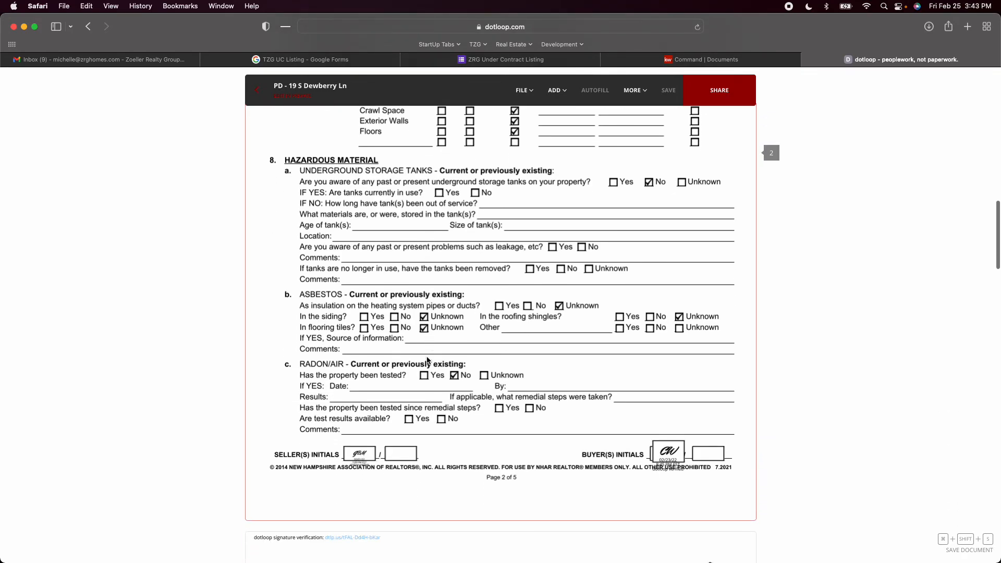
scroll(427, 360, "down", 3)
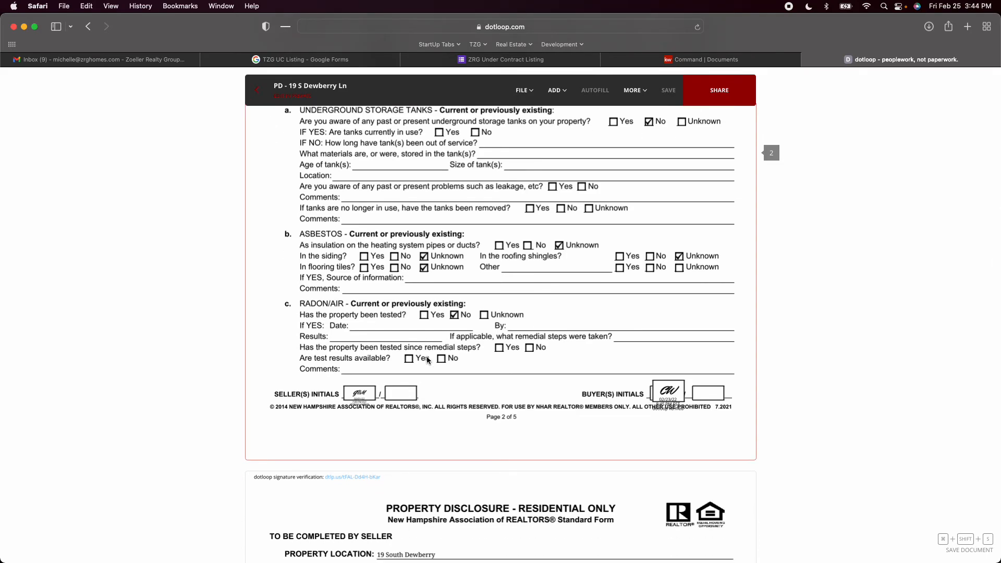
scroll(426, 360, "down", 6)
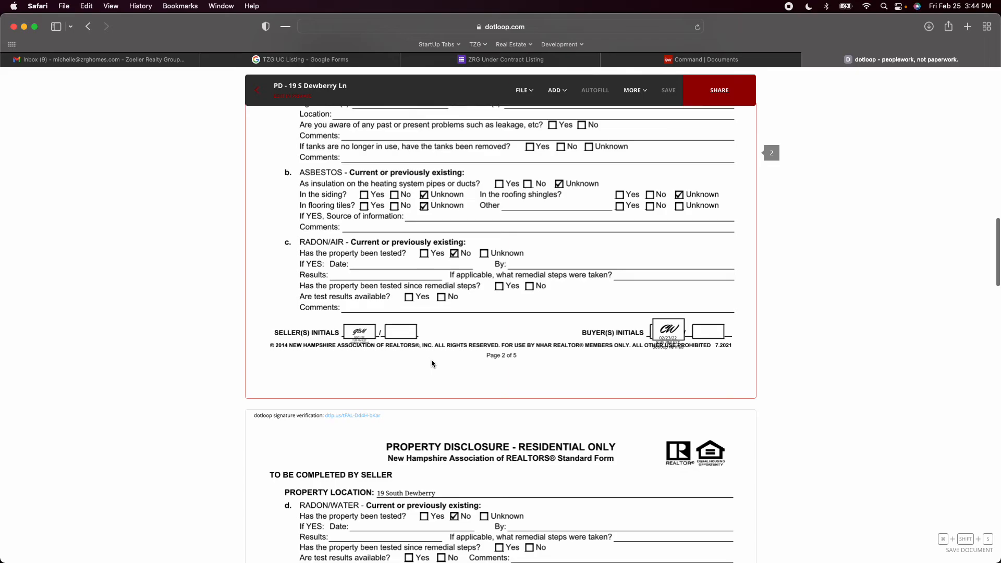
Check the disclosure's page 3 lead paint, general information and heating answers and page 4 systems and initials, and return to the loop's documents
scroll(432, 363, "down", 3)
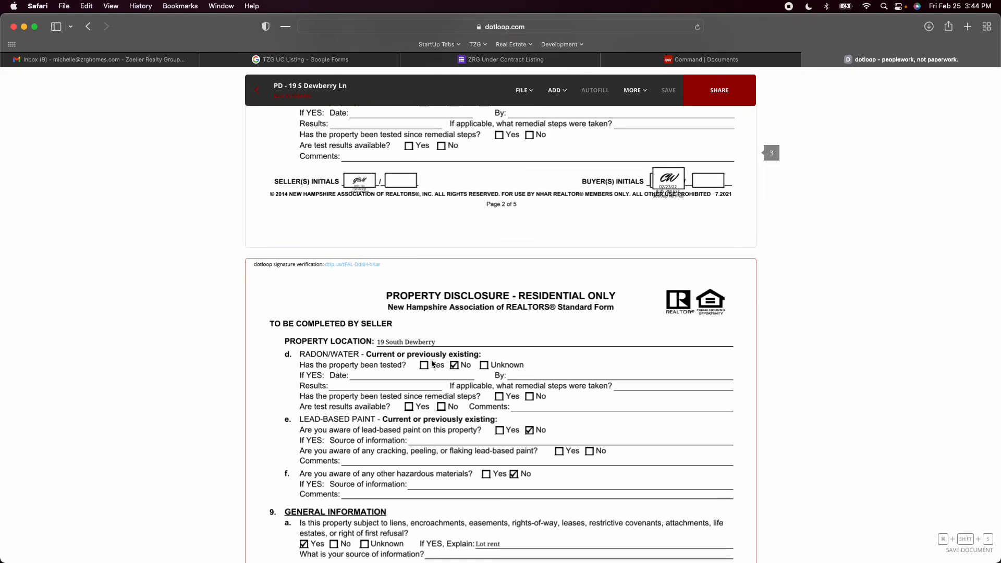
scroll(431, 364, "down", 15)
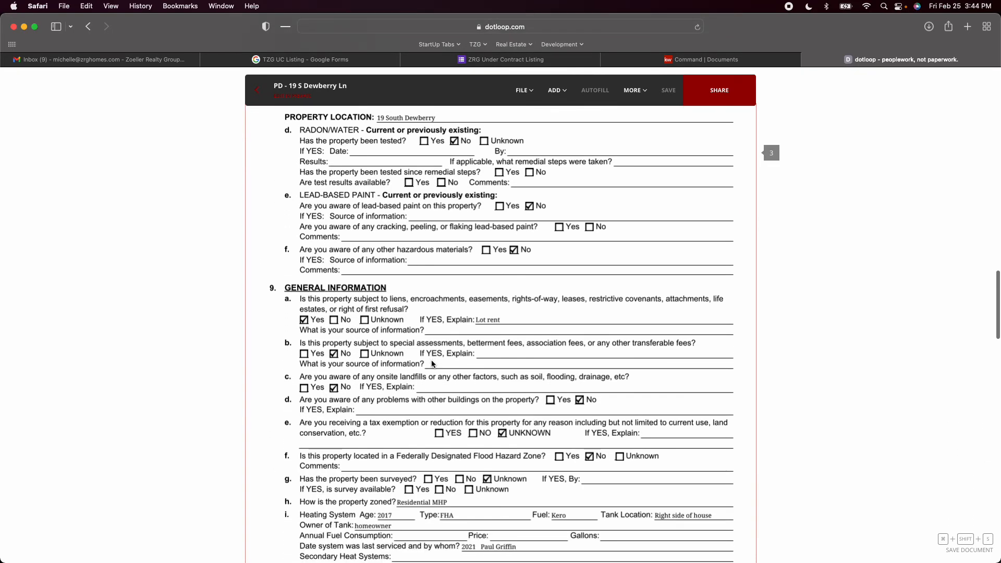
scroll(432, 364, "down", 8)
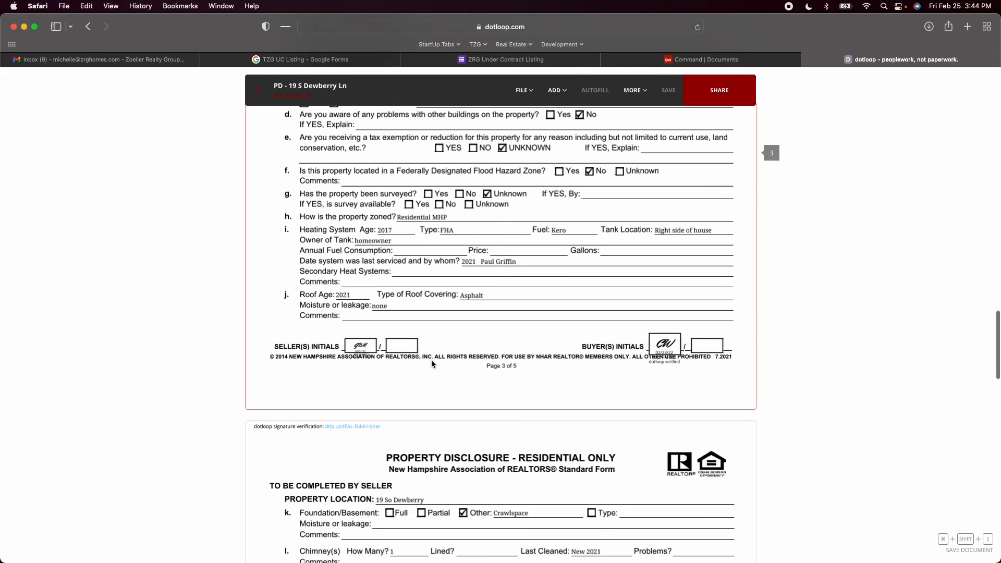
scroll(432, 363, "down", 20)
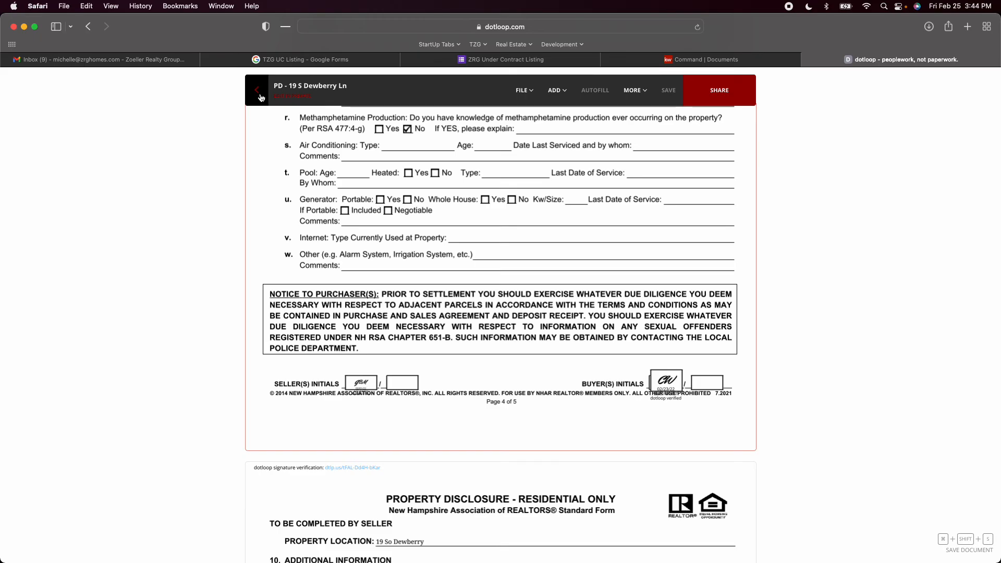
scroll(338, 266, "up", 8)
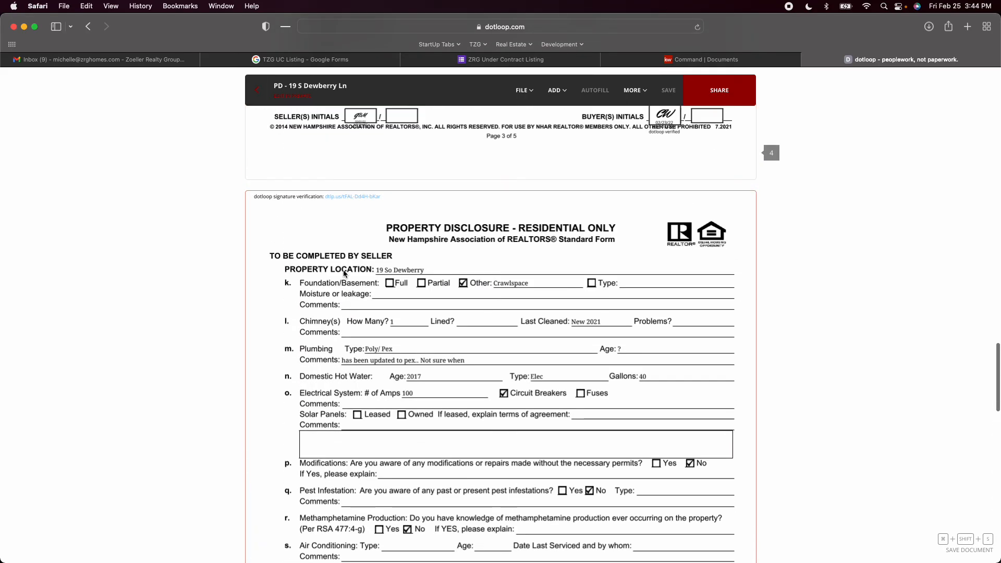
scroll(344, 274, "up", 7)
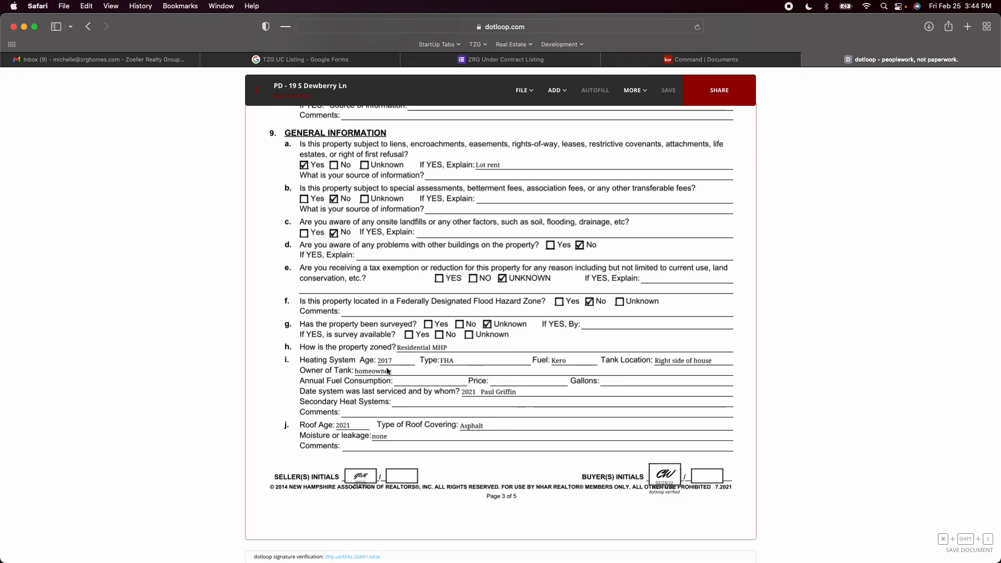
left_click(255, 92)
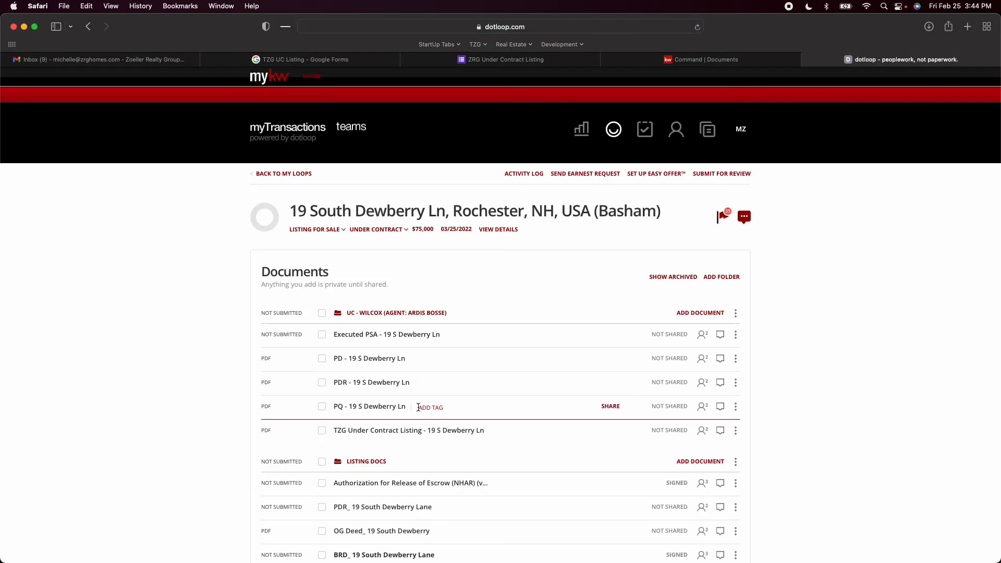
left_click(364, 384)
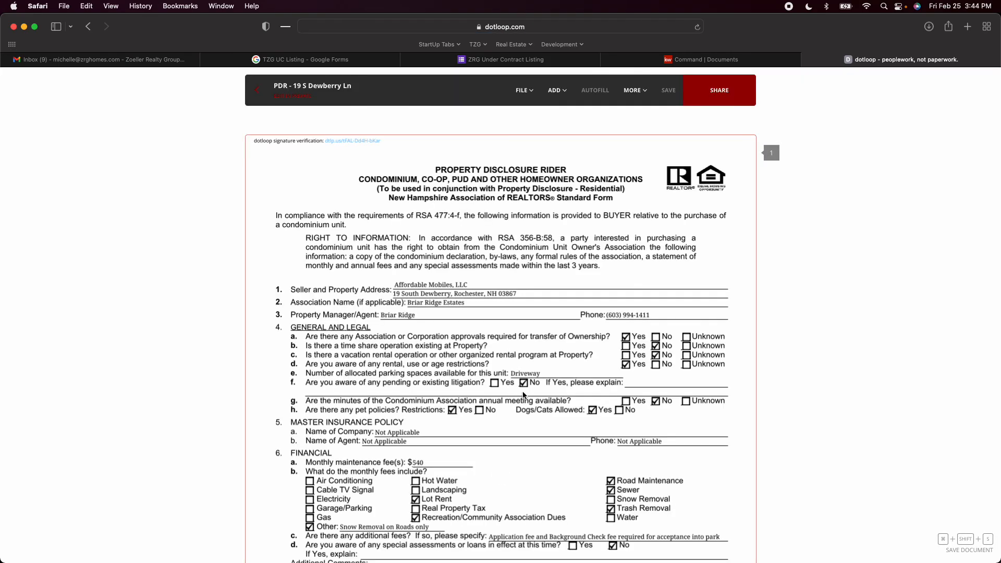
scroll(524, 395, "down", 3)
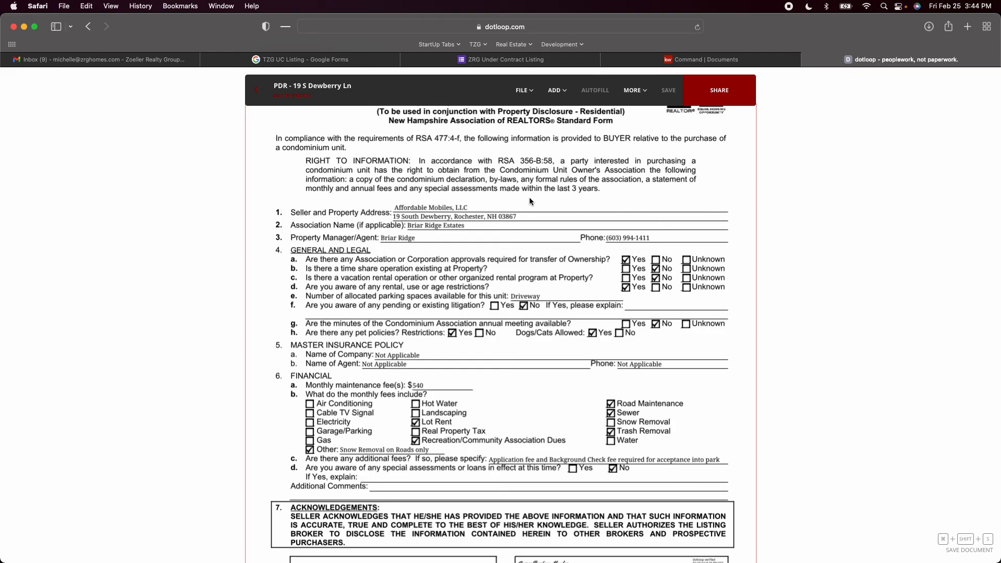
scroll(470, 209, "down", 2)
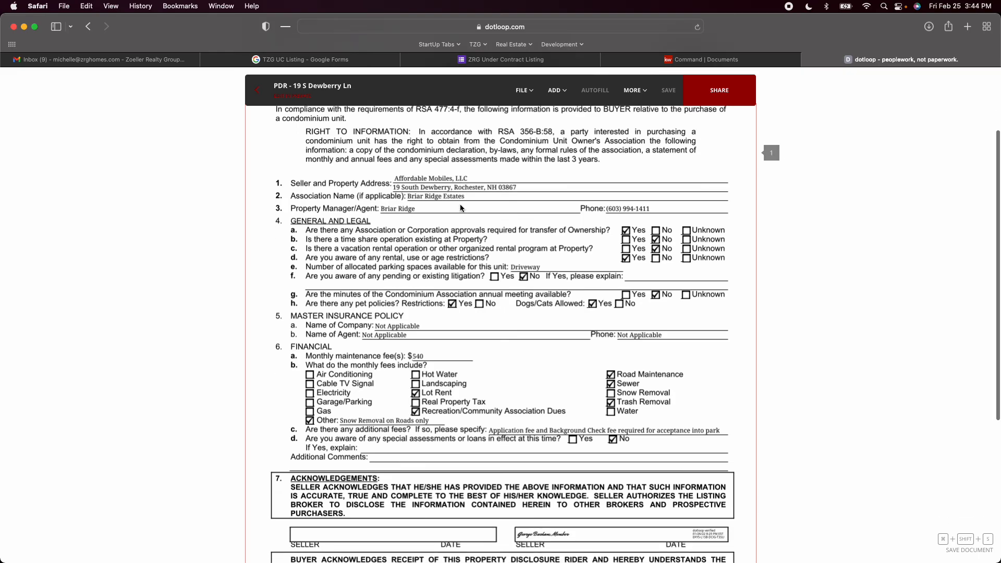
scroll(461, 209, "down", 1)
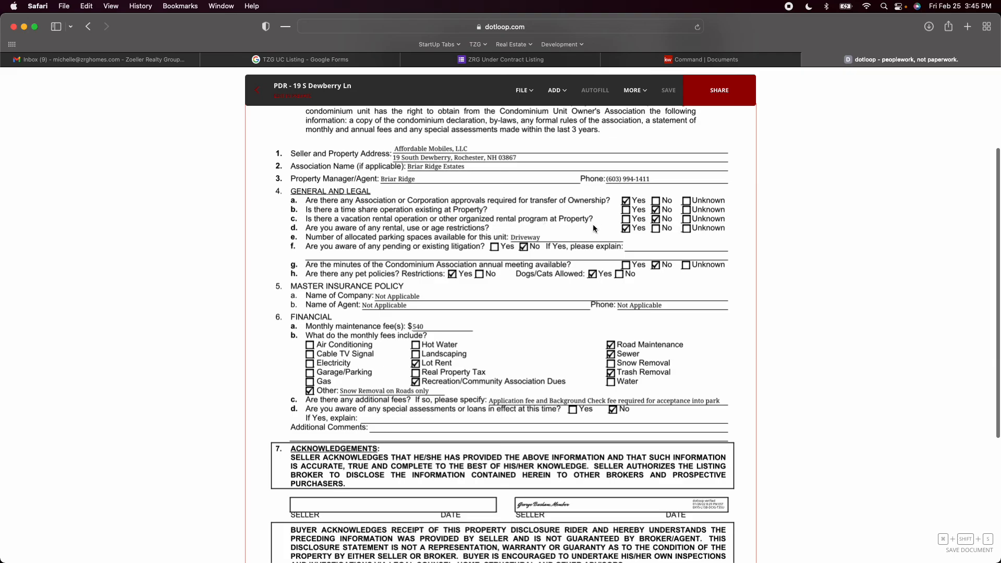
scroll(633, 259, "down", 4)
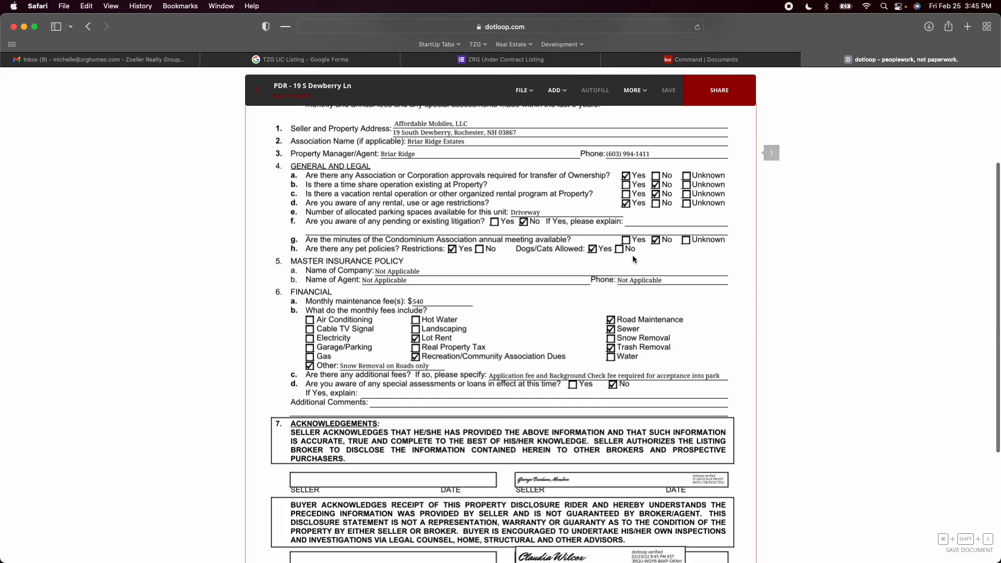
scroll(633, 259, "up", 3)
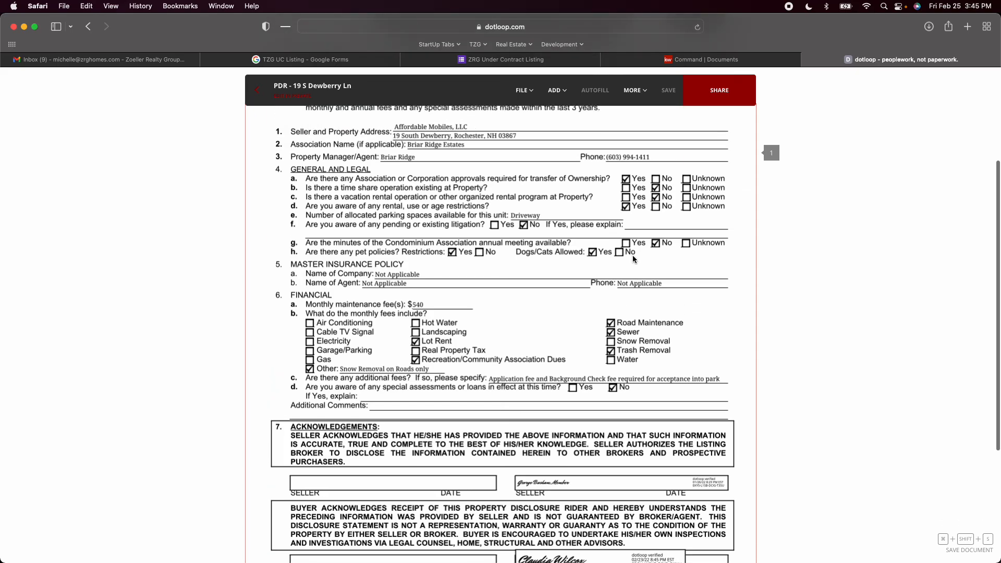
scroll(634, 259, "up", 2)
scroll(634, 259, "down", 5)
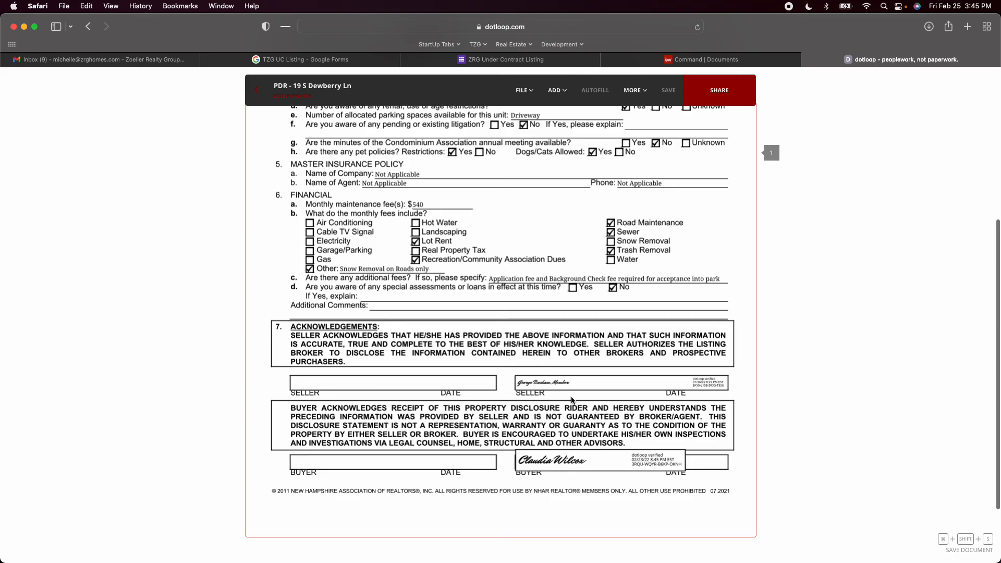
Return to the loop's documents and look over the under-contract and Listing Docs folders
left_click(258, 95)
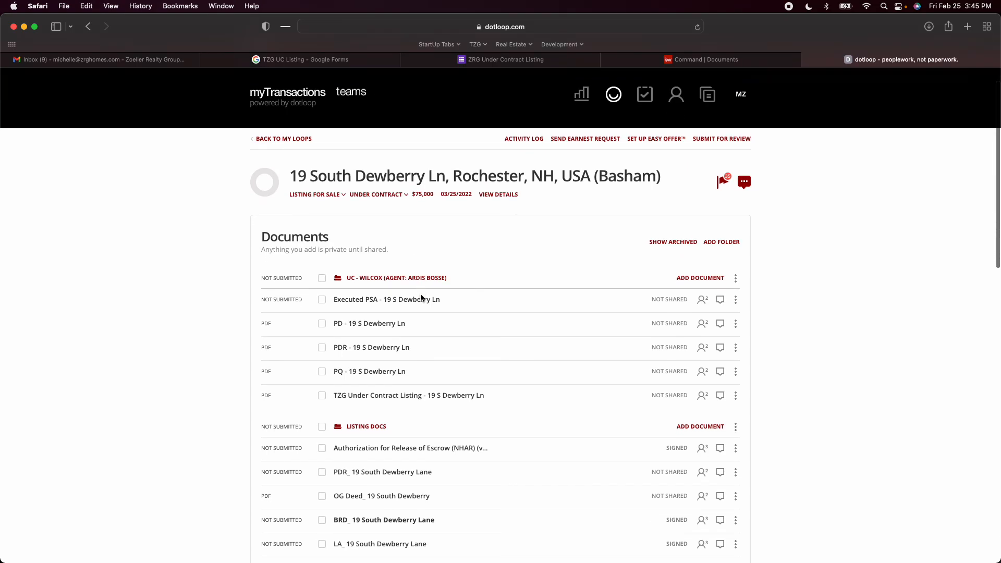
scroll(420, 298, "down", 1)
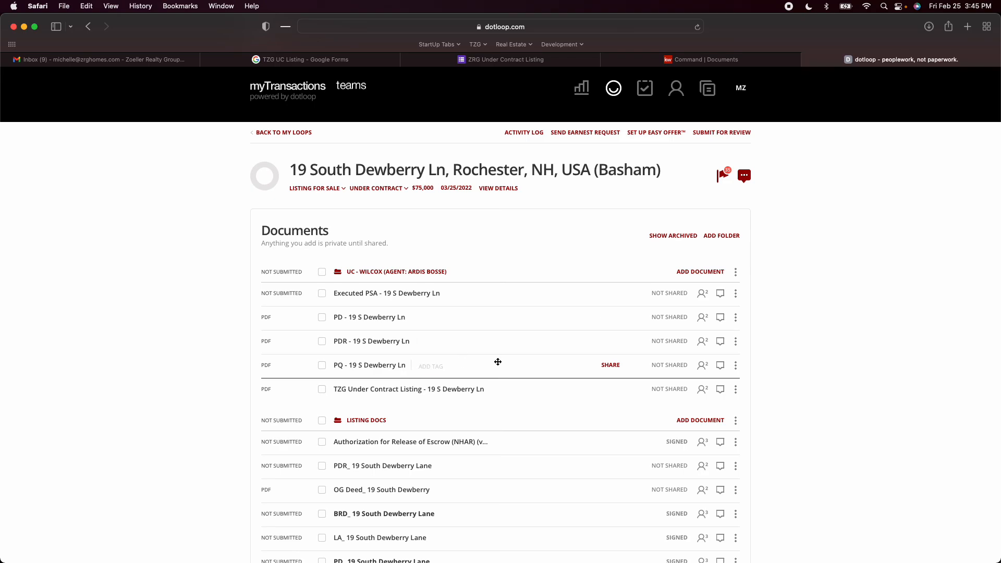
scroll(500, 362, "down", 3)
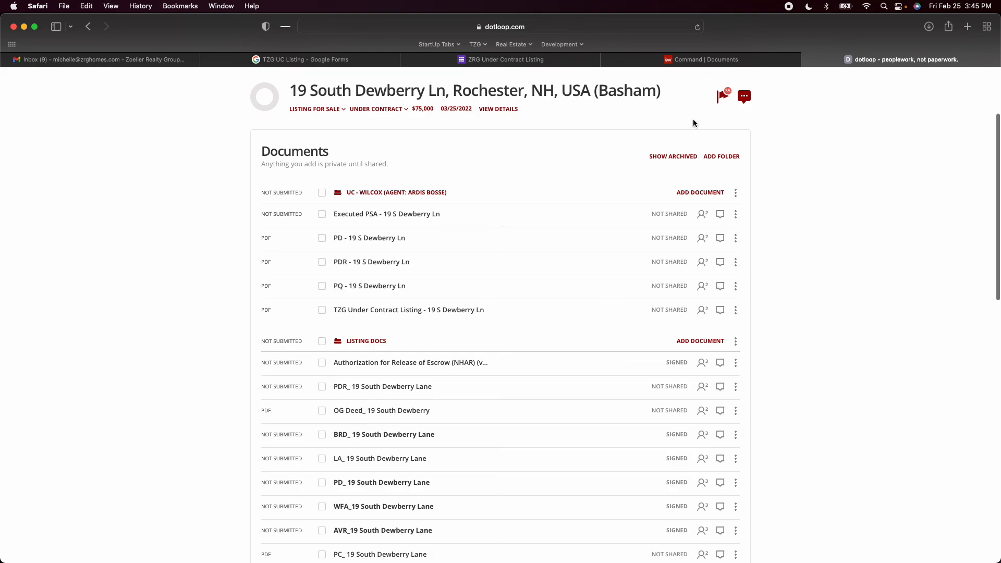